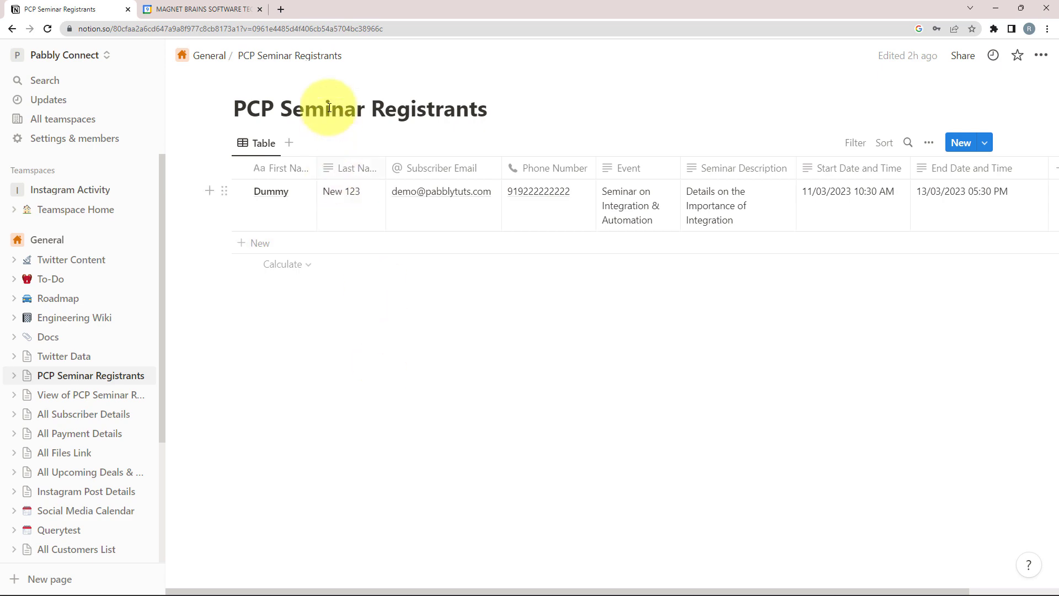
key(ctrl+t)
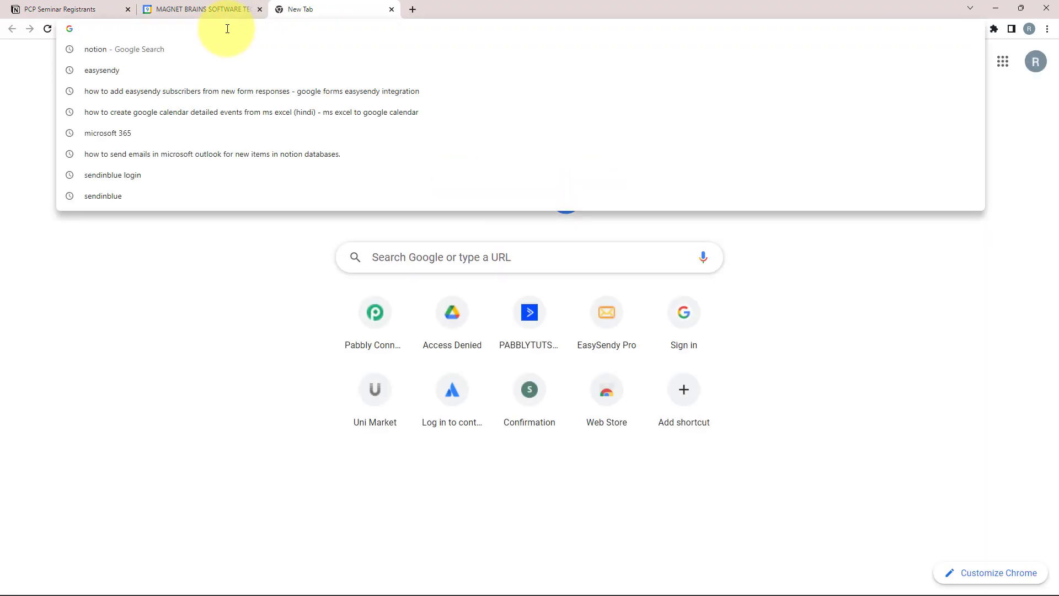
text(www.)
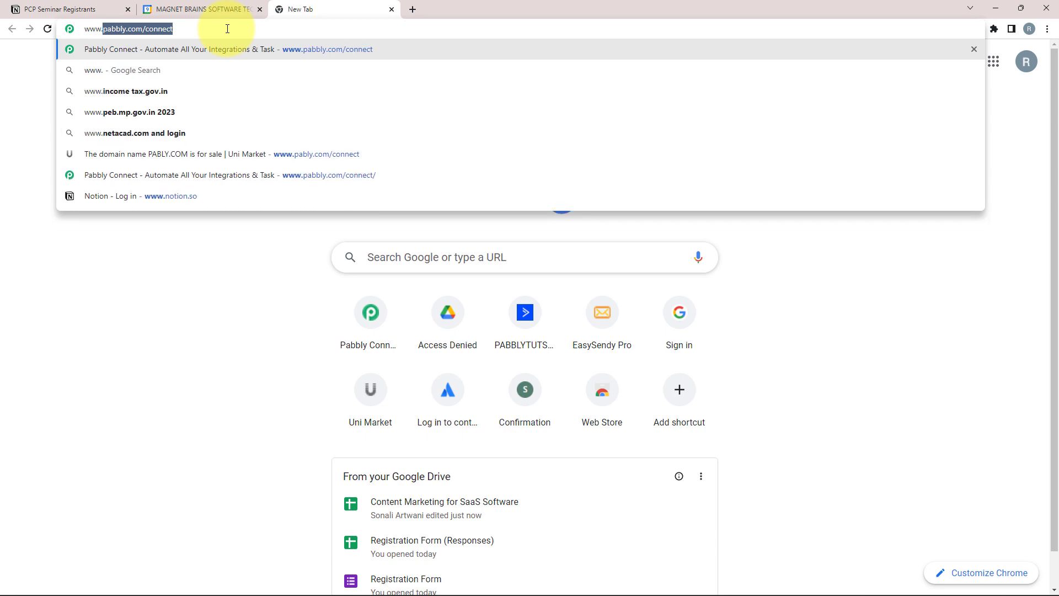
text(pabbly.com)
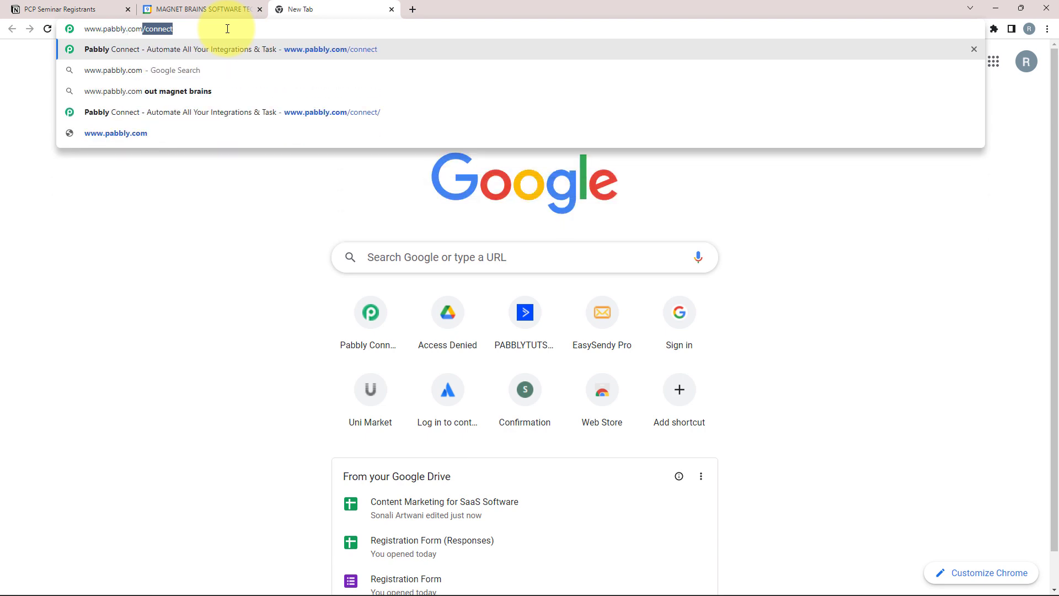
text(/connect)
key(Return)
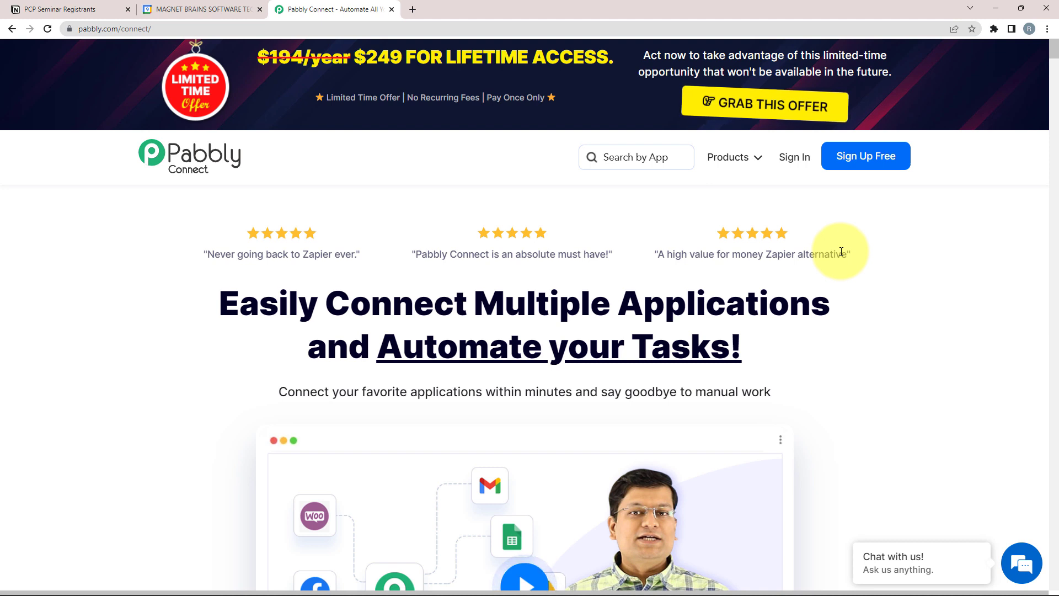
click(794, 164)
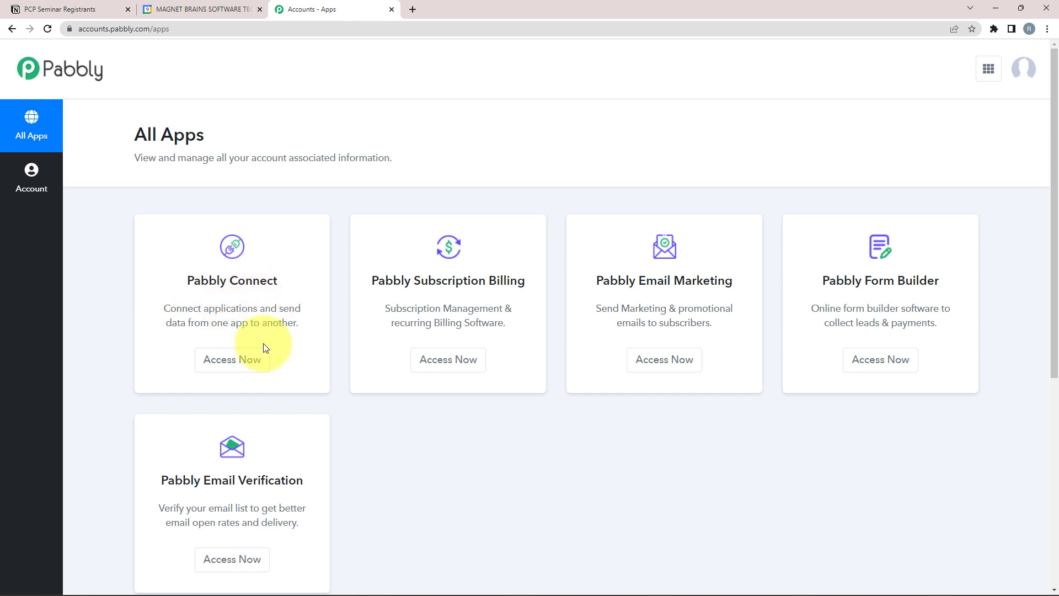
click(256, 357)
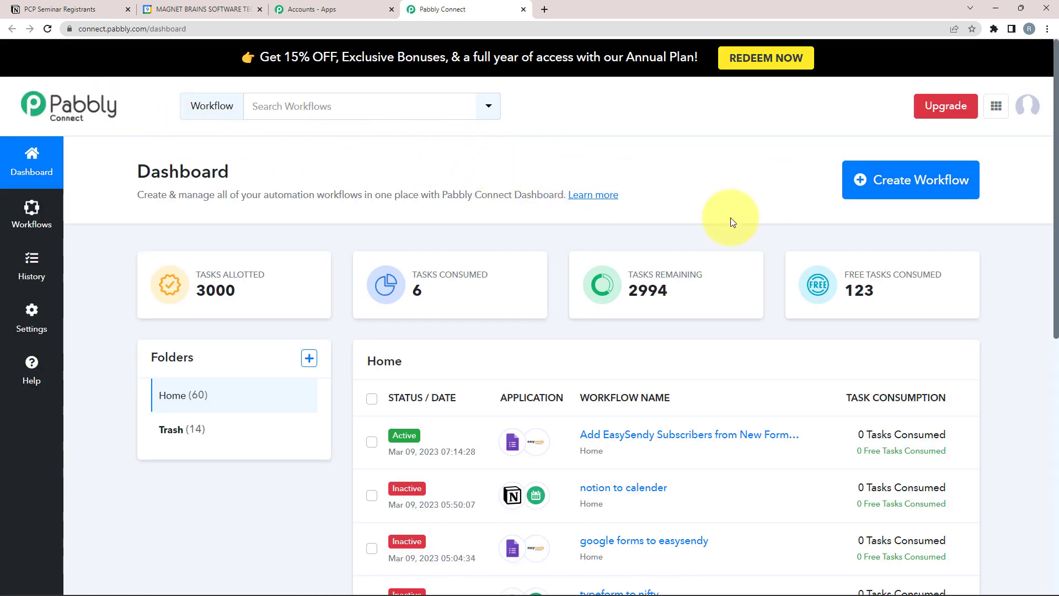
Step: Create a workflow named "Create Google Calendar Events From New Notion Database Items"
click(915, 190)
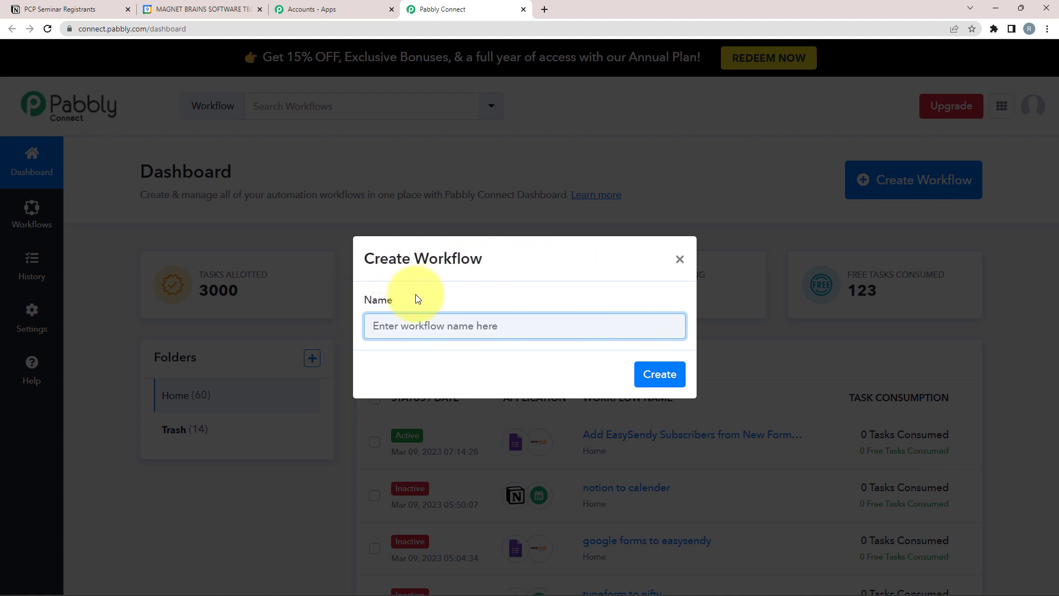
click(43, 5)
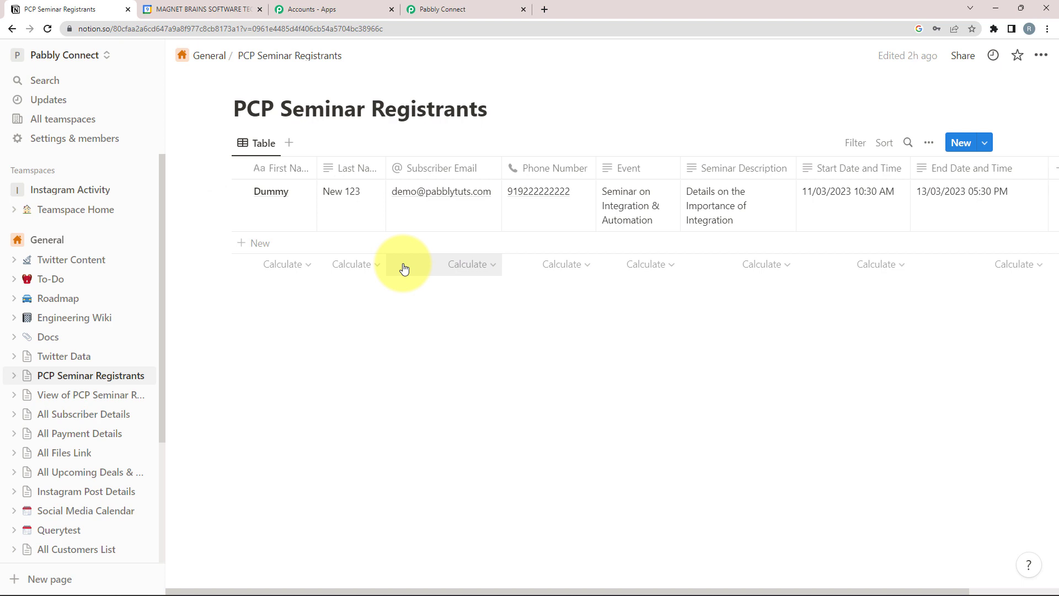
click(204, 9)
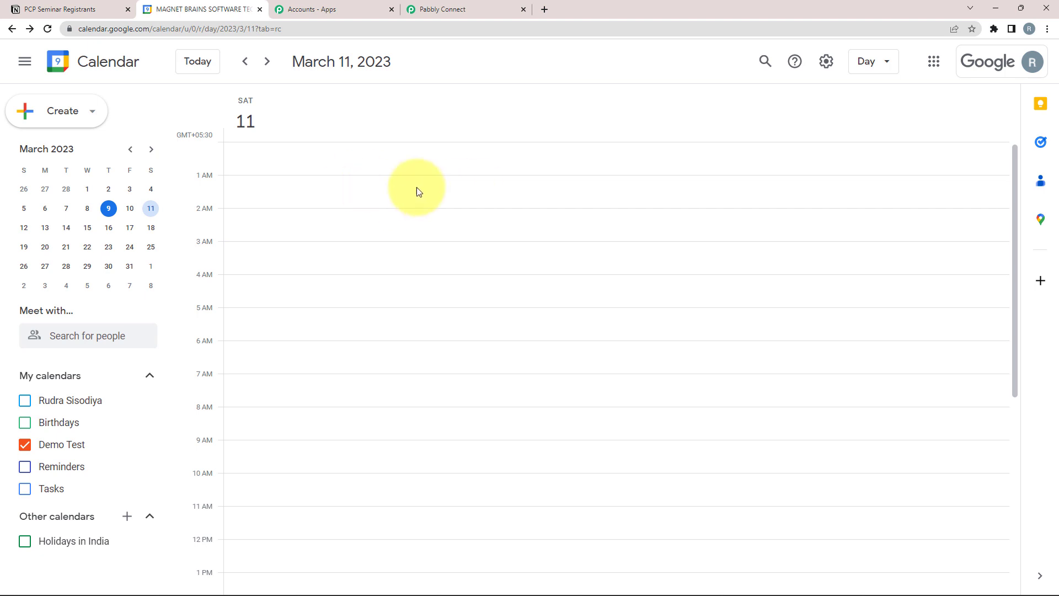
click(441, 9)
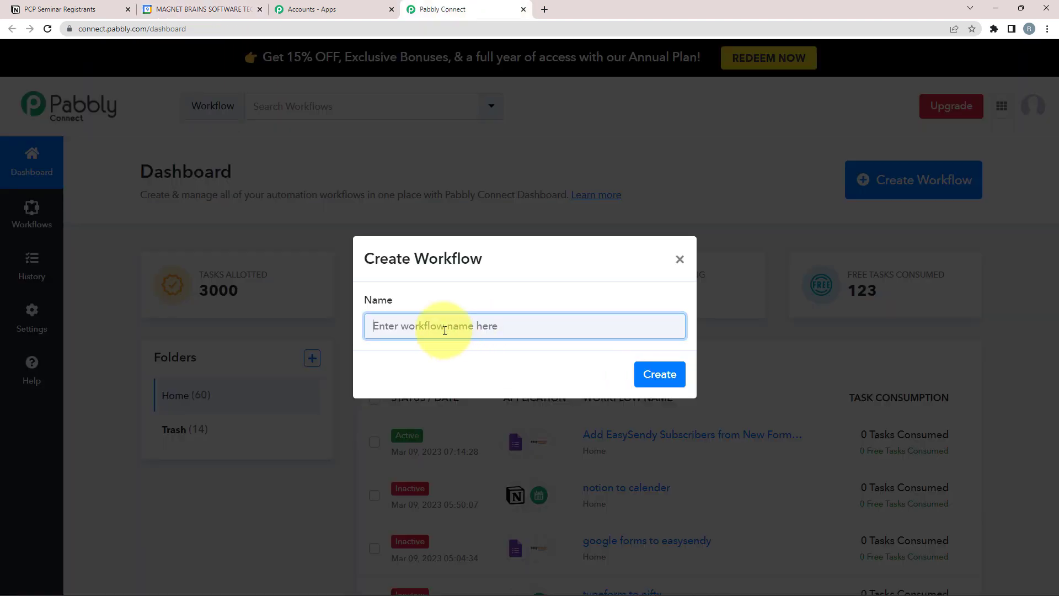
text(Create Google Calendar Events From New Notion Database Items)
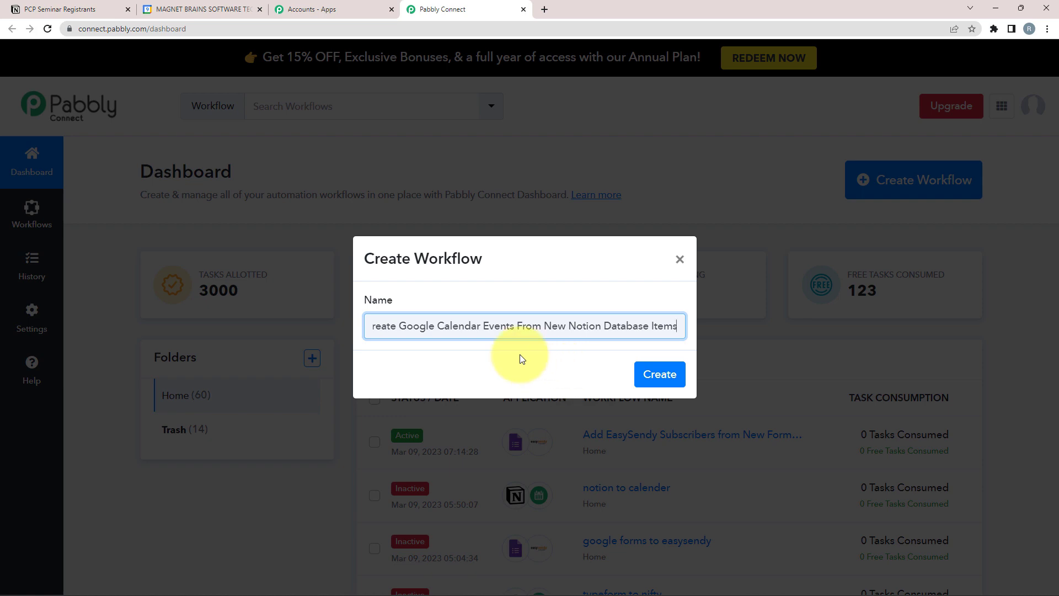
click(659, 373)
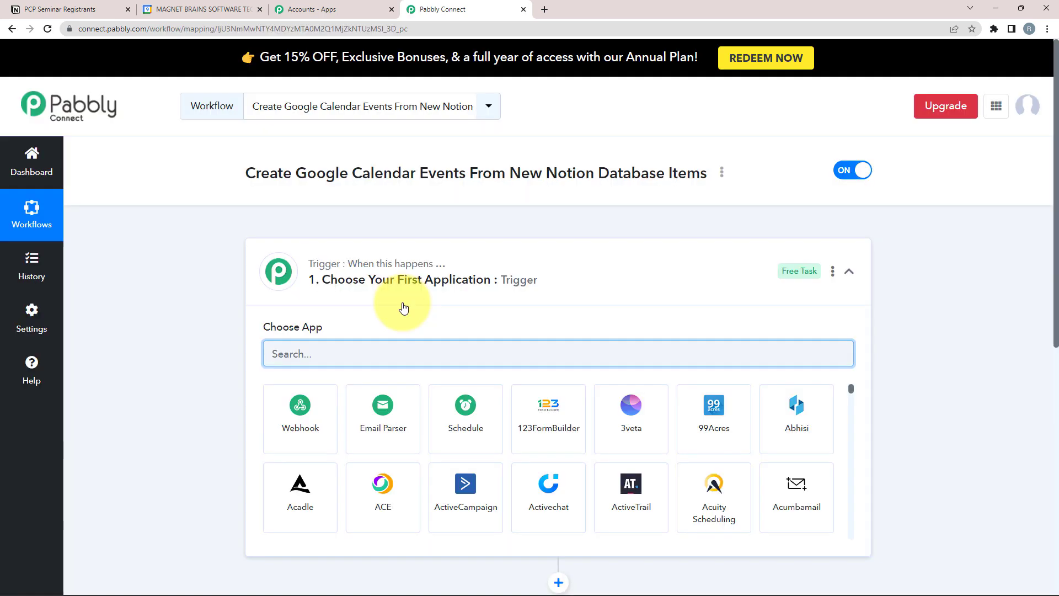
Step: Set the workflow's trigger application to Notion with New Database Item as the trigger event
click(848, 271)
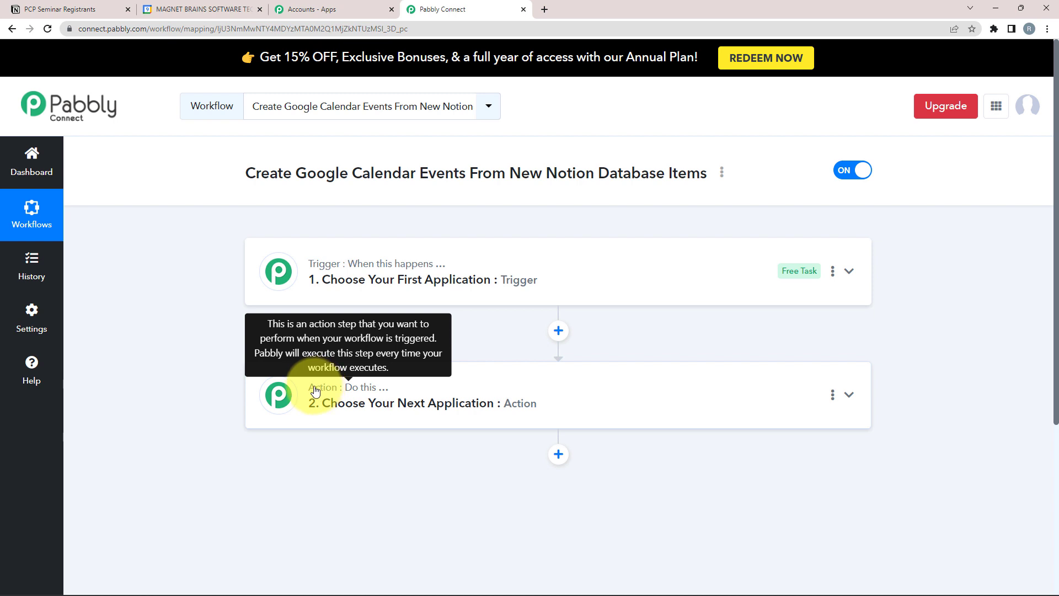
click(325, 283)
click(281, 349)
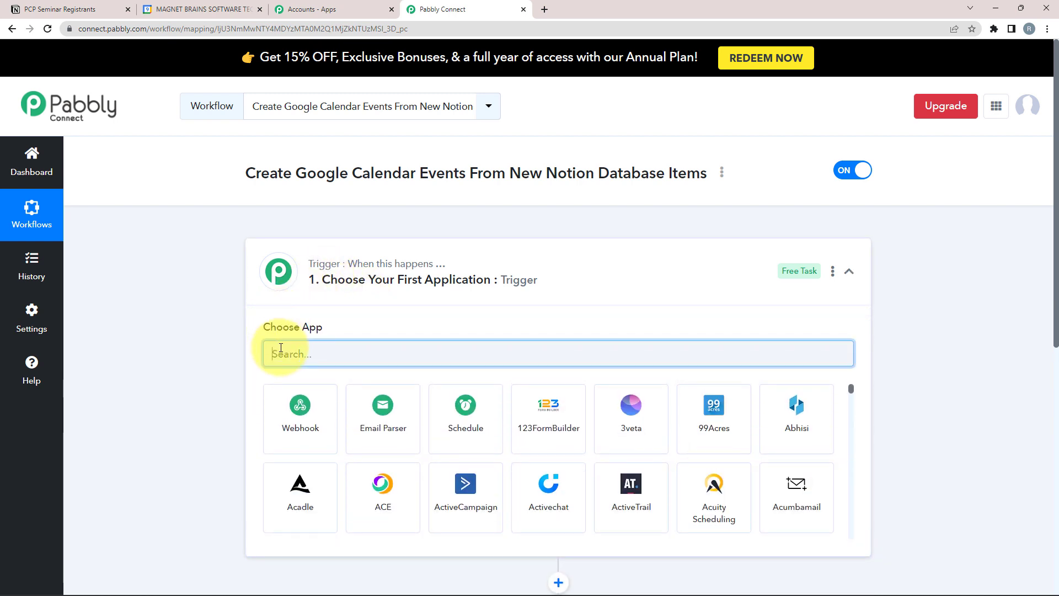
text(noti)
click(300, 416)
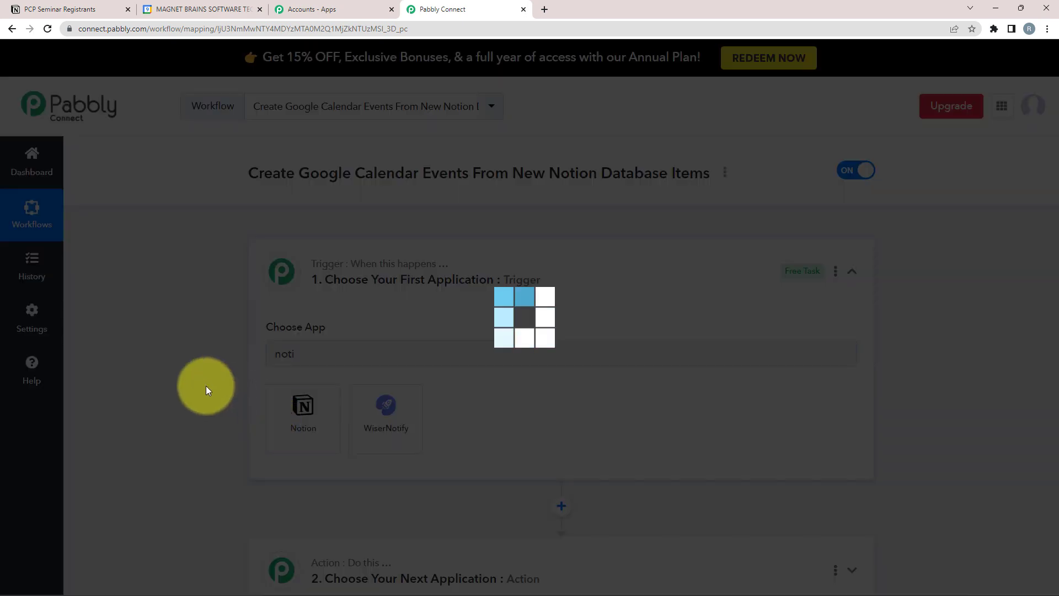
click(302, 416)
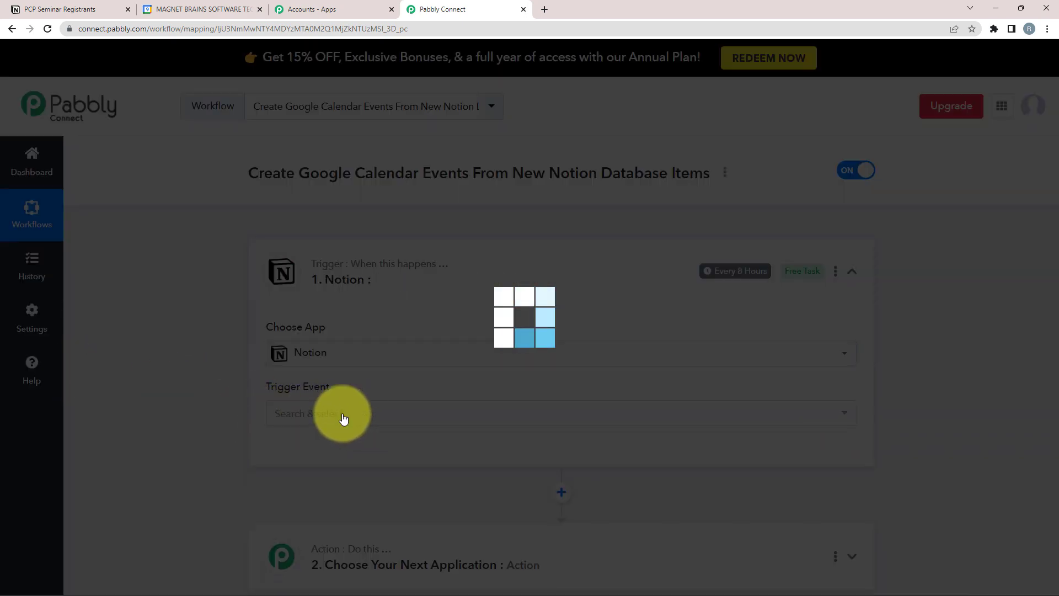
click(285, 411)
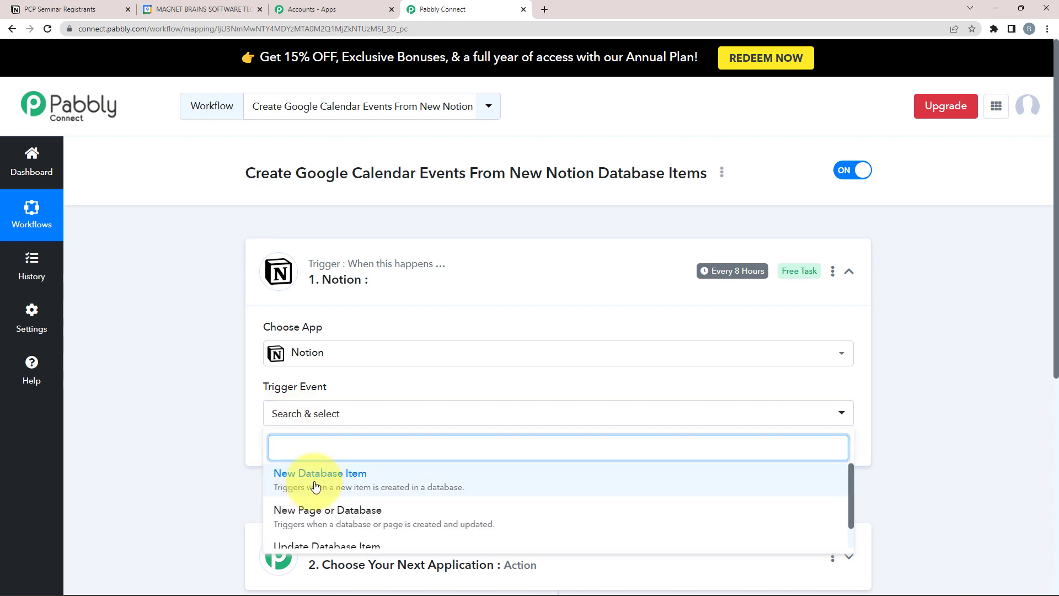
click(315, 486)
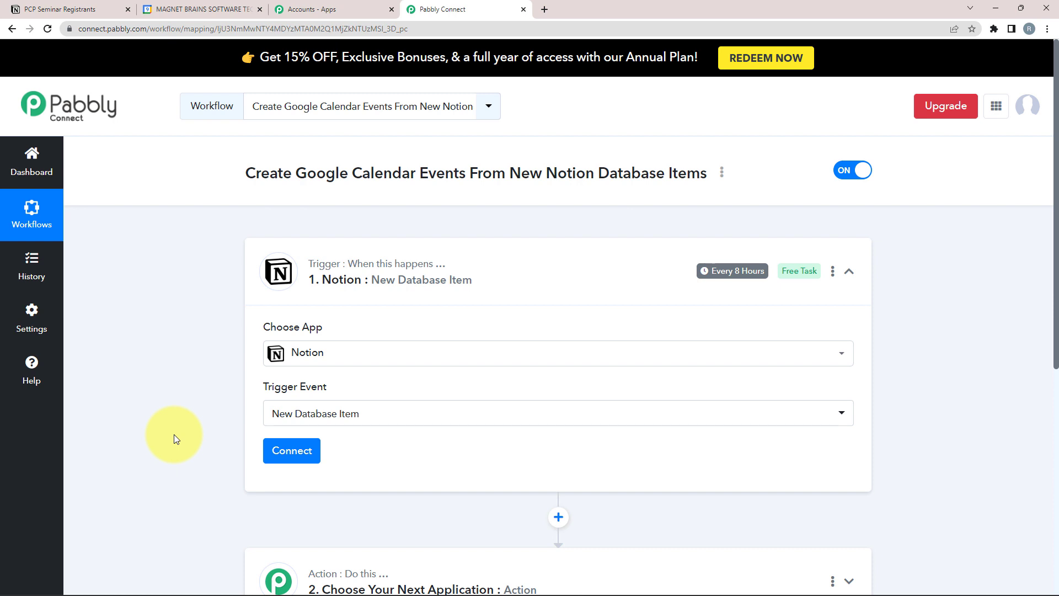
Step: Add a new Notion connection with access to the PCP Seminar Registrants page and use that page as the trigger's database
mouse_move(706, 276)
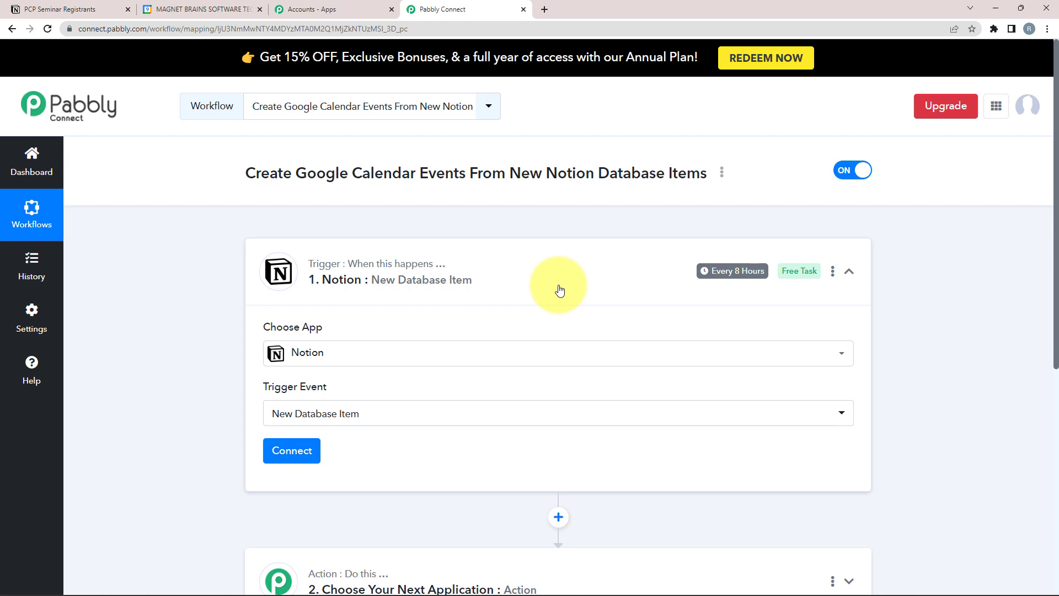
scroll(284, 252, down, 2)
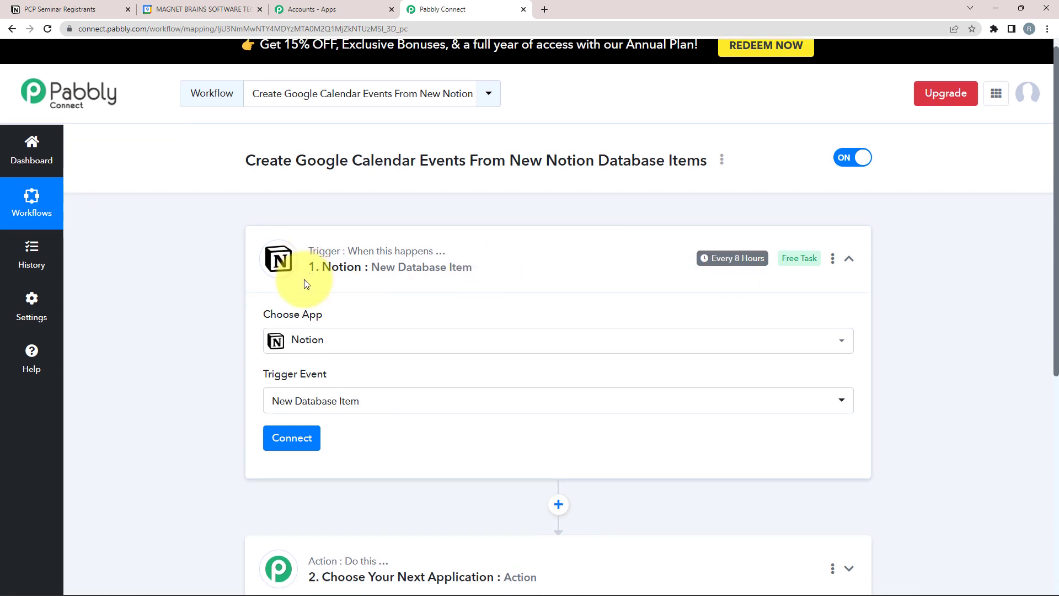
click(275, 339)
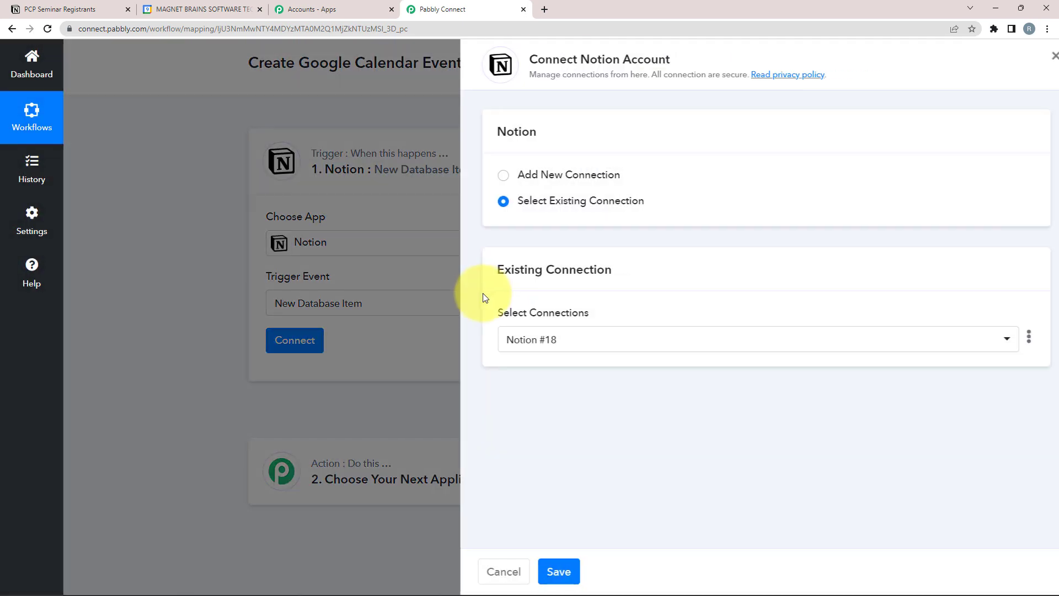
click(491, 176)
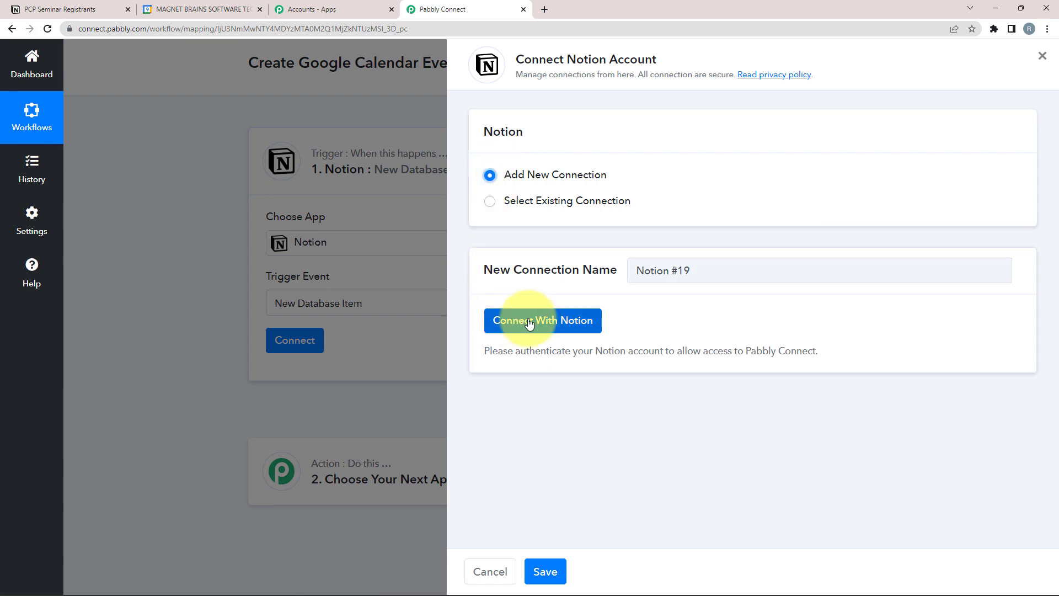
click(562, 326)
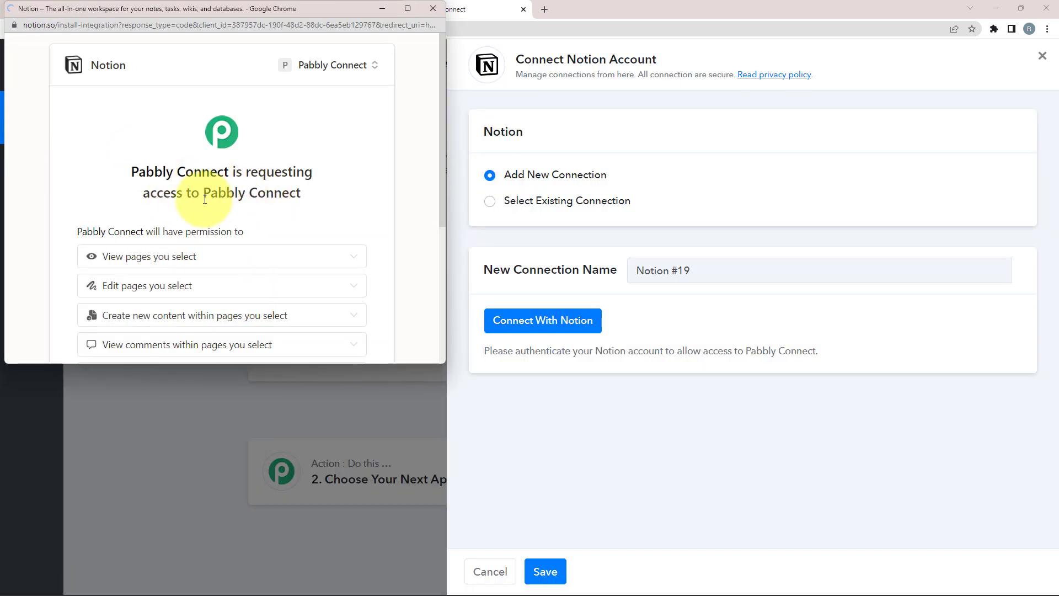
scroll(204, 199, down, 5)
click(279, 208)
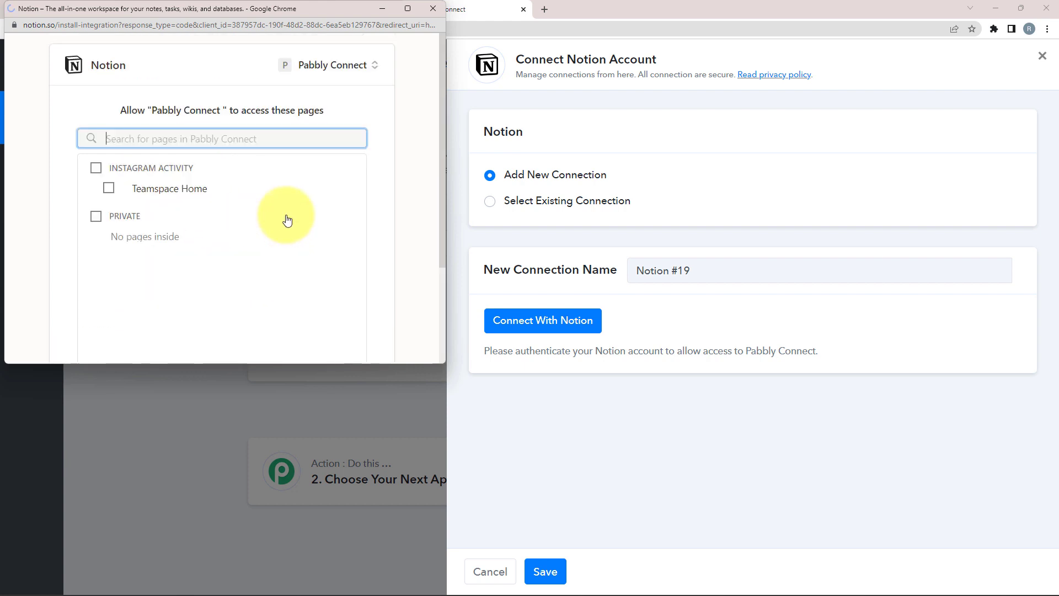
scroll(30, 281, down, 2)
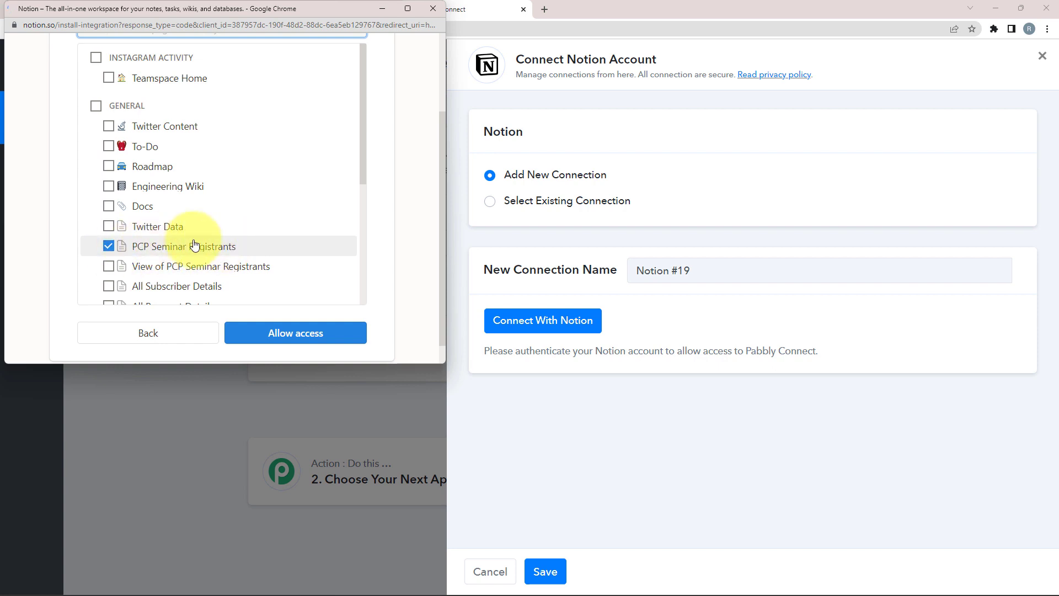
click(267, 332)
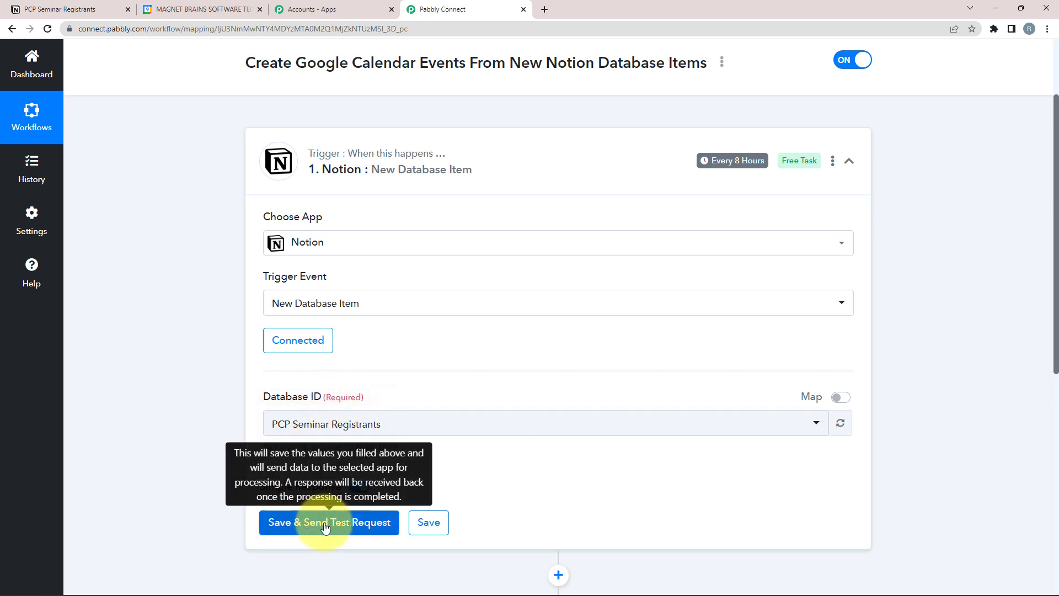
Step: Check the PCP Seminar Registrants table in Notion, and save the Notion trigger in Pabbly Connect with a test request
click(93, 6)
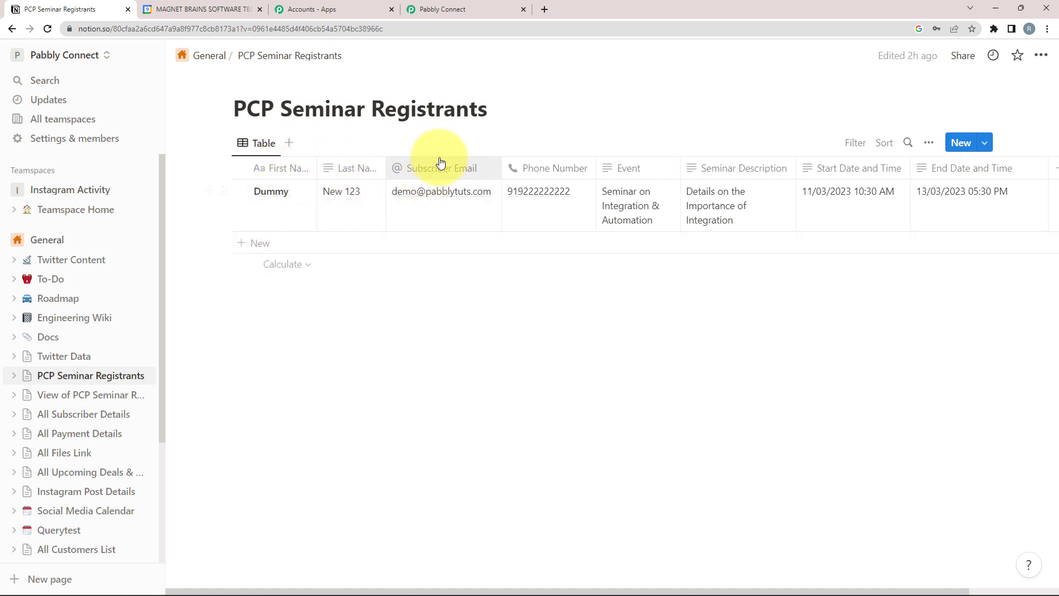
click(536, 215)
click(456, 331)
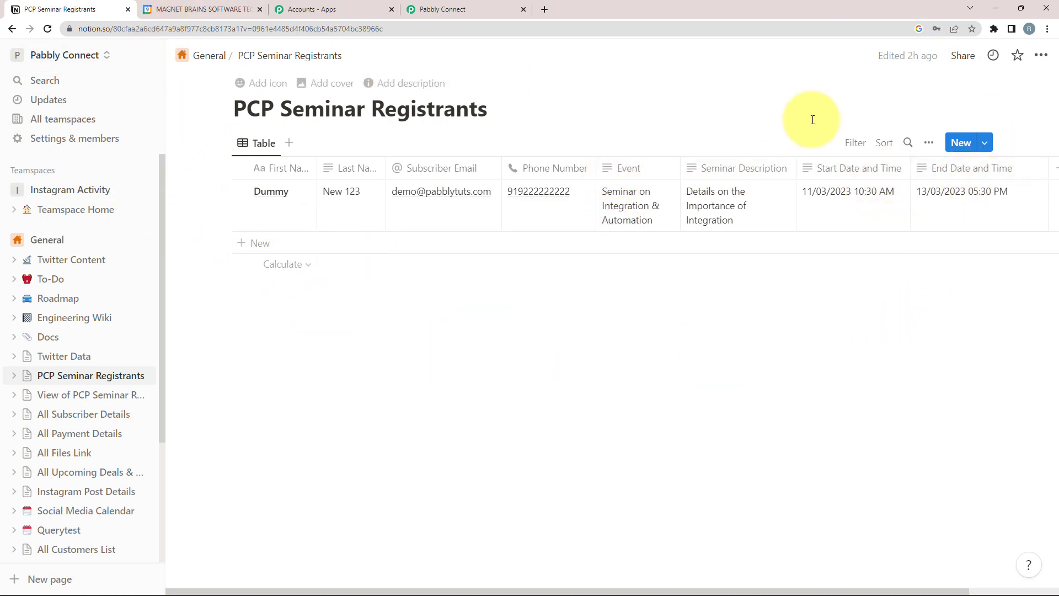
click(438, 9)
scroll(227, 376, down, 2)
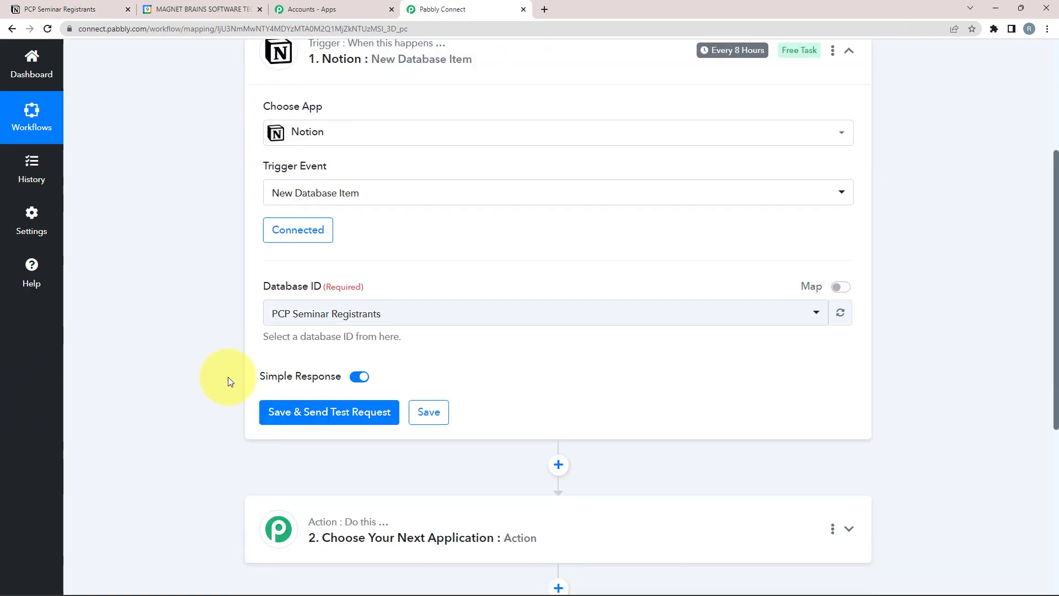
click(283, 412)
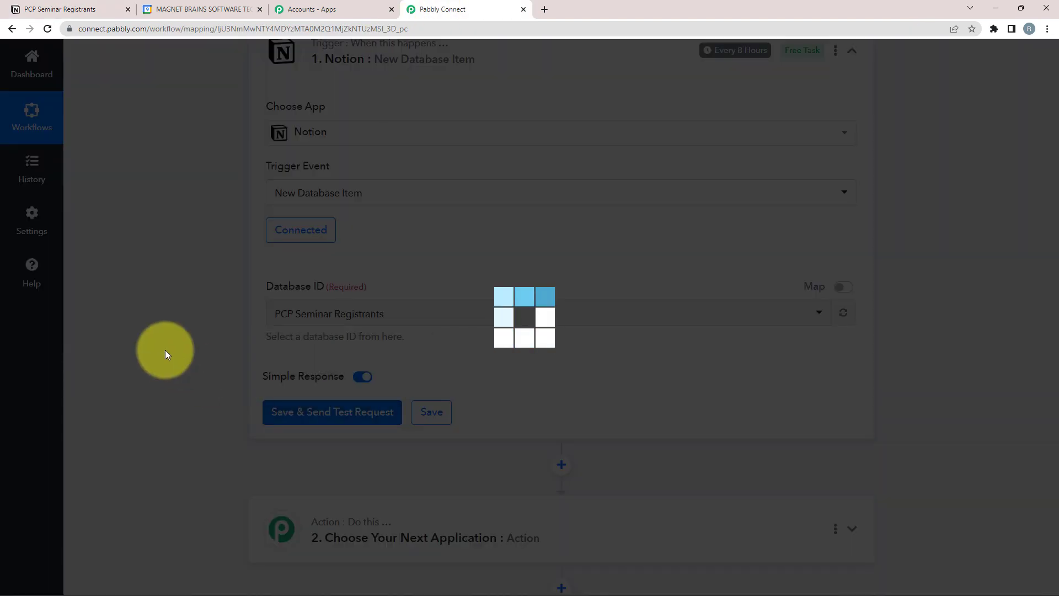
Step: Examine the test response's registrant fields, including email, start date and time, seminar description, phone number and names
scroll(140, 325, down, 3)
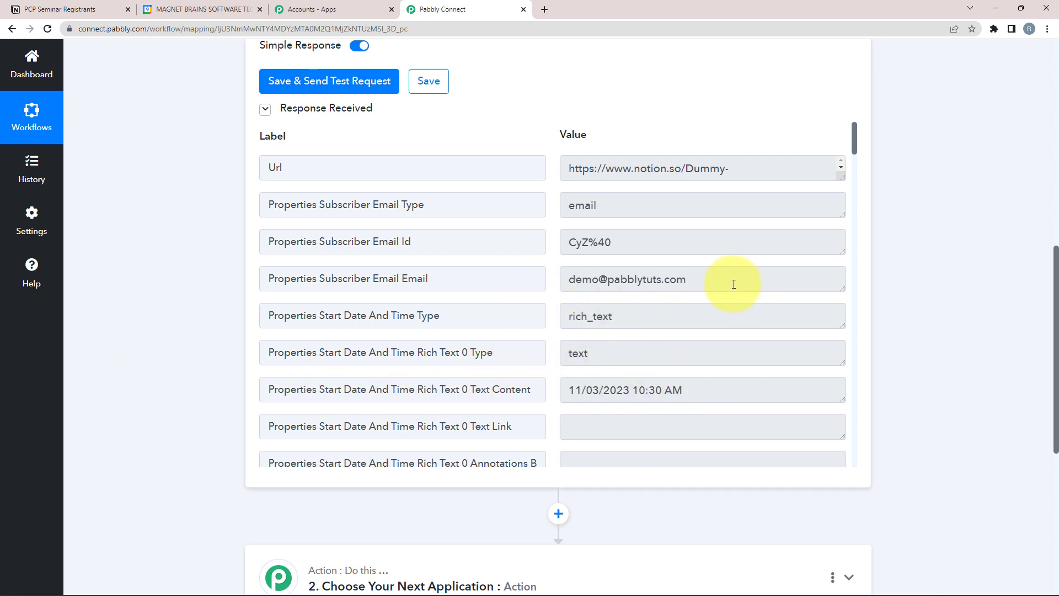
drag(734, 284, 558, 284)
scroll(664, 337, down, 4)
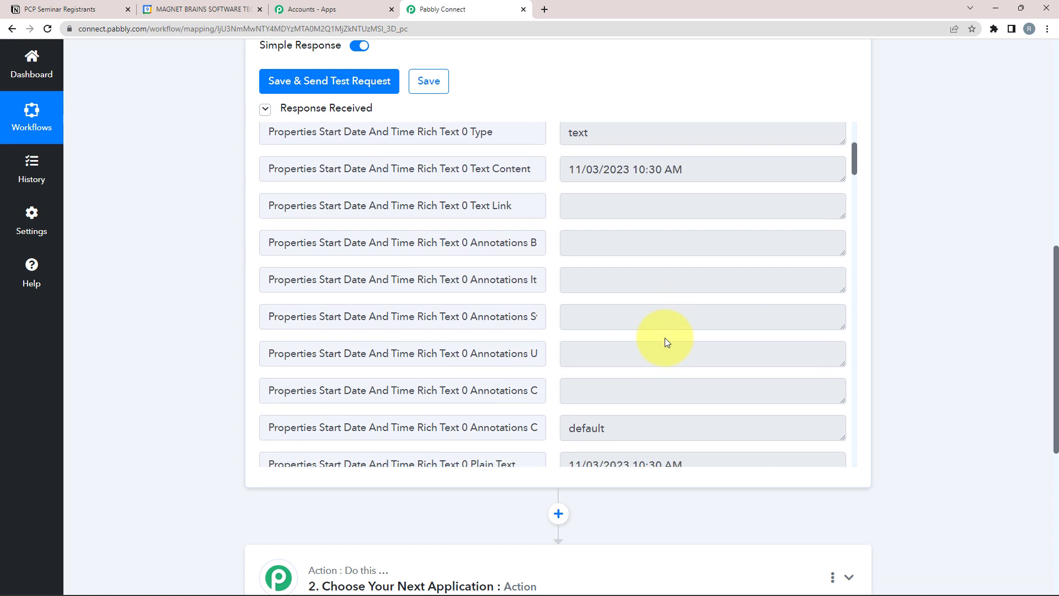
scroll(664, 337, down, 3)
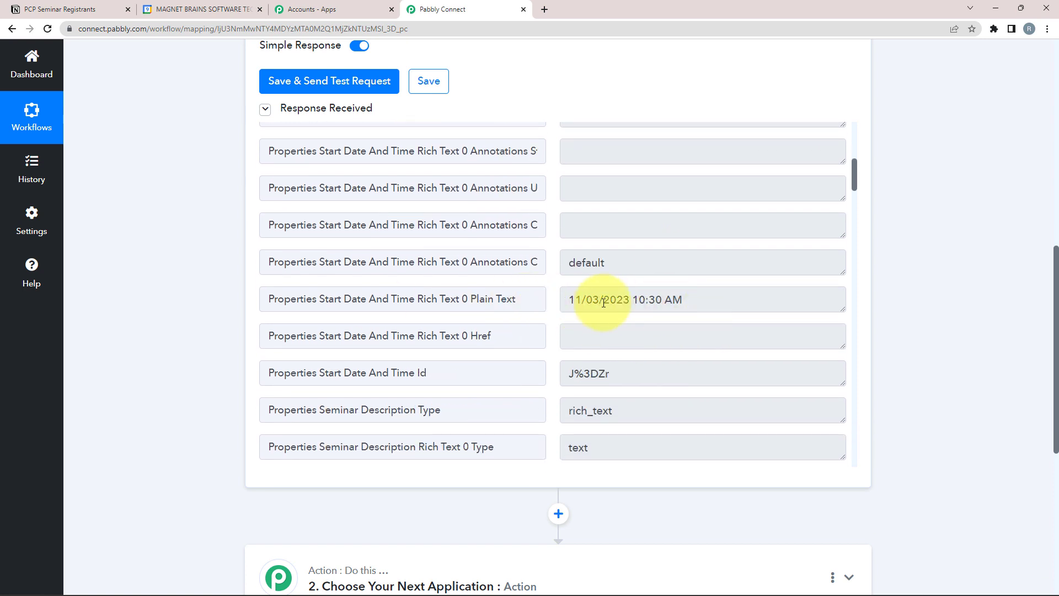
scroll(739, 307, down, 4)
drag(764, 264, 496, 272)
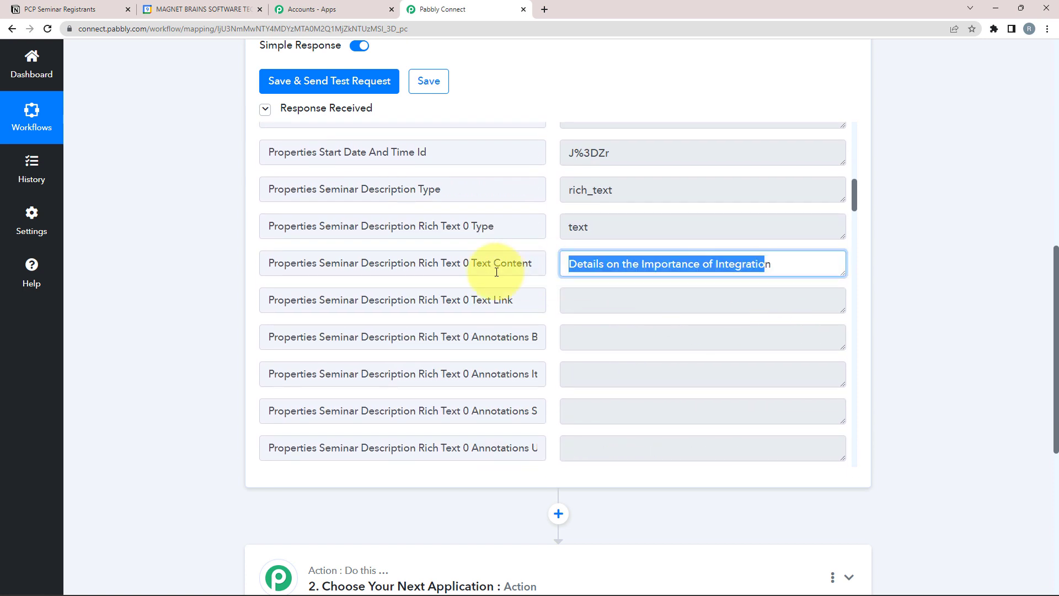
scroll(654, 288, down, 7)
drag(654, 320, 465, 346)
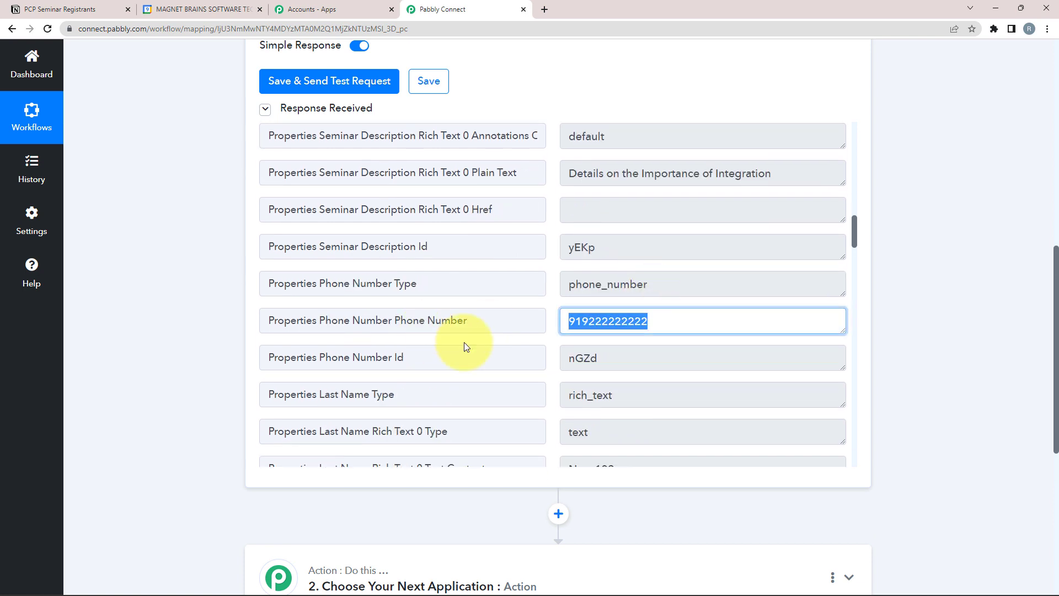
scroll(518, 345, down, 5)
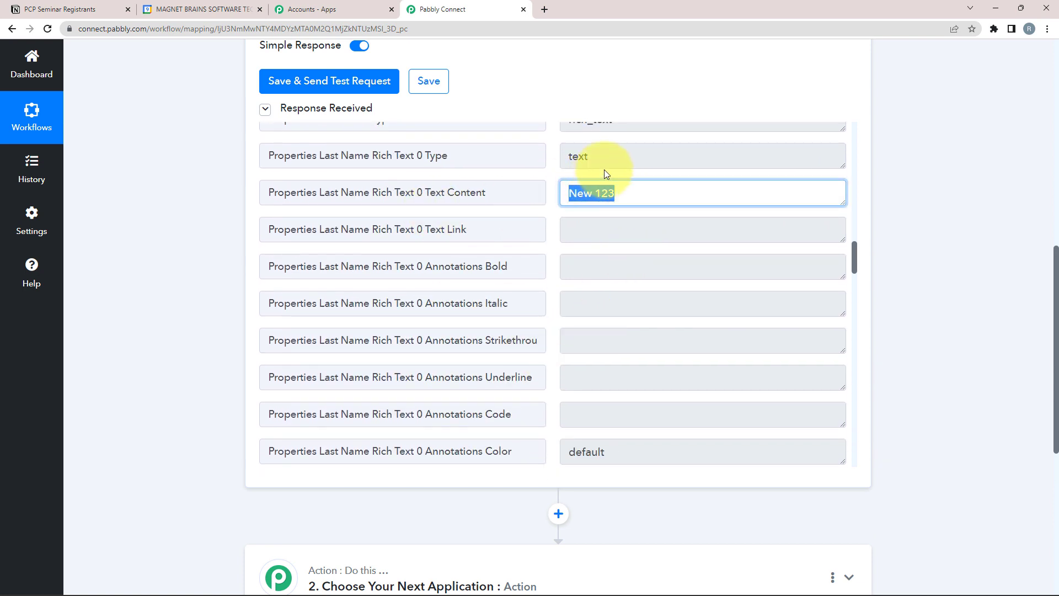
scroll(491, 259, down, 7)
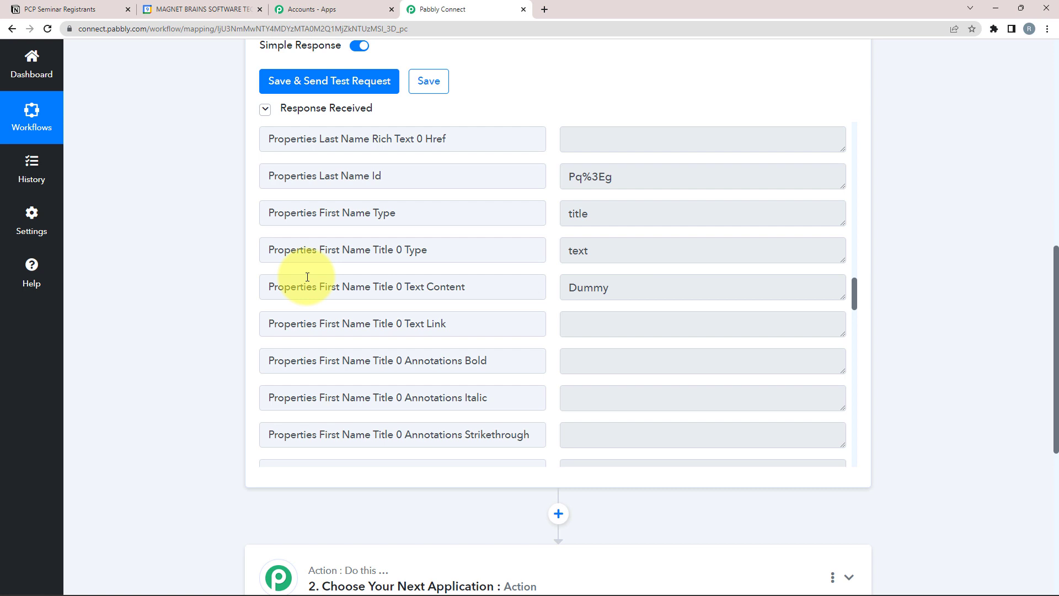
Step: Compare the response with the PCP Seminar Registrants table in Notion, and check the trigger's polling interval in Pabbly Connect
click(38, 9)
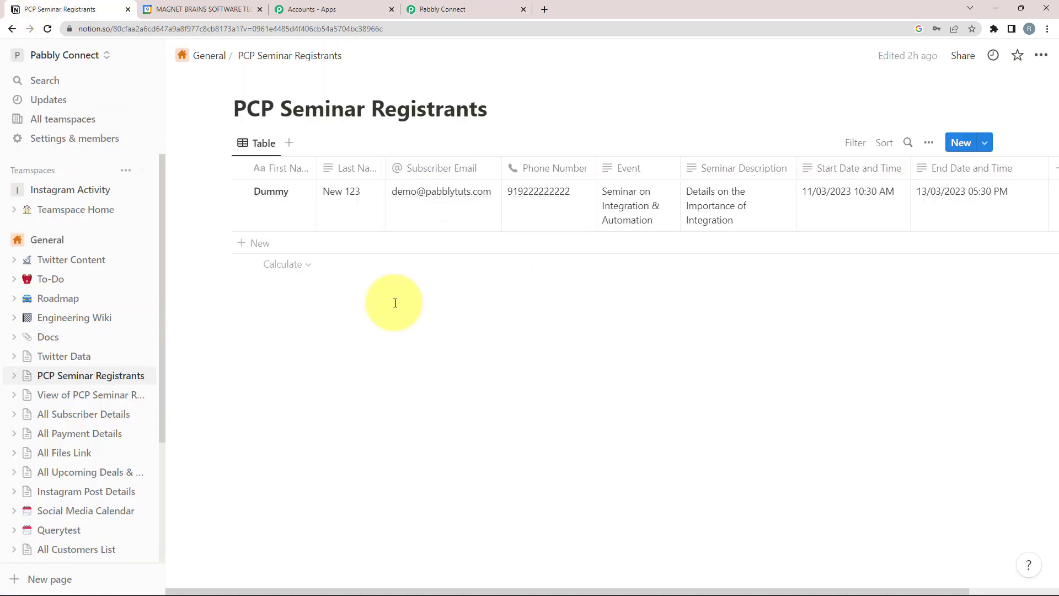
click(455, 8)
scroll(725, 308, up, 9)
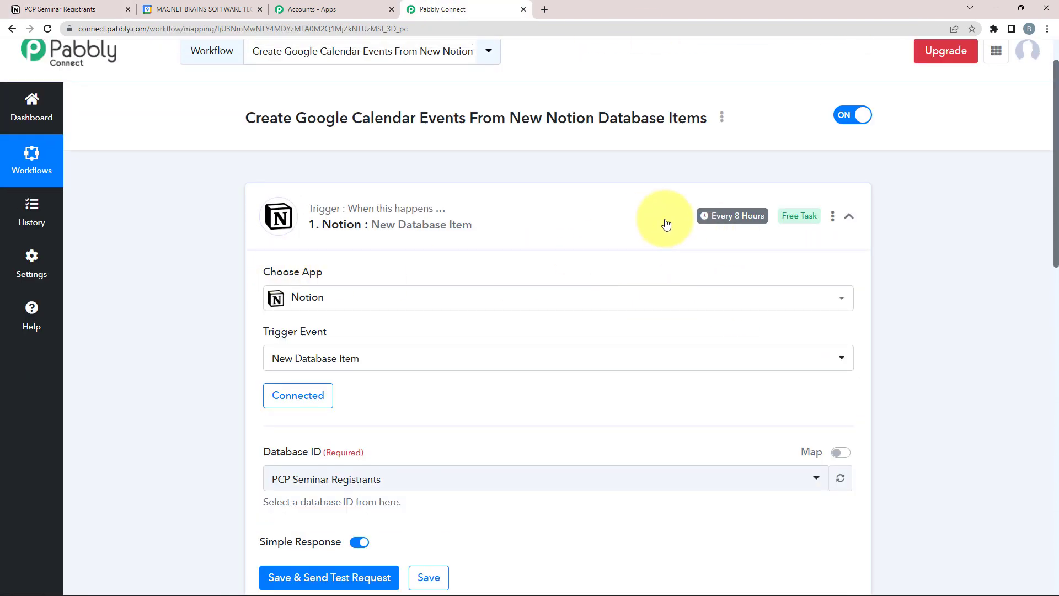
mouse_move(745, 227)
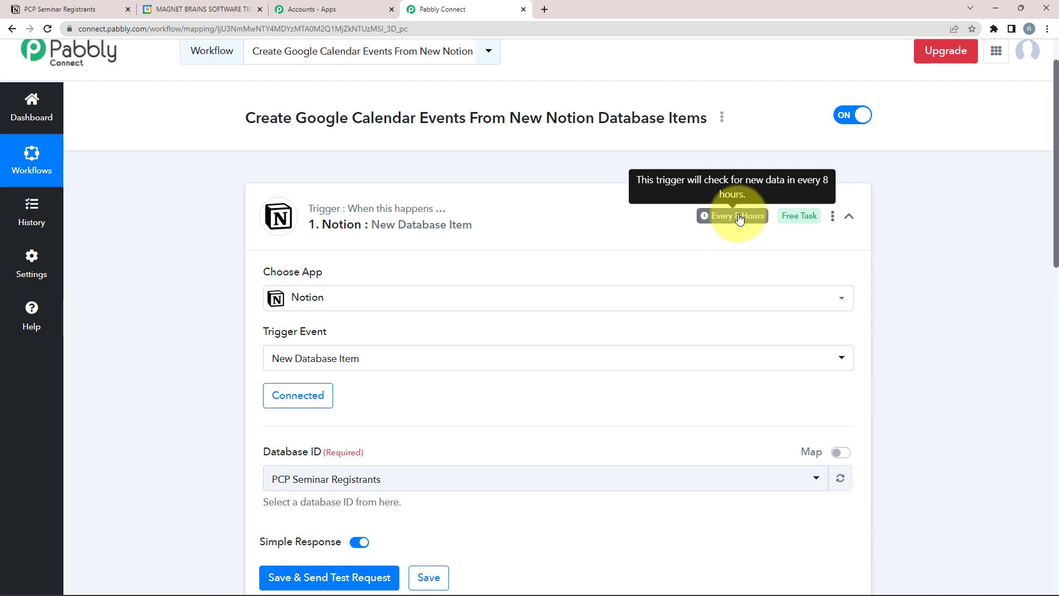
Step: Set the workflow's action application to Google Calendar with Create an Event as the action event
scroll(133, 270, down, 15)
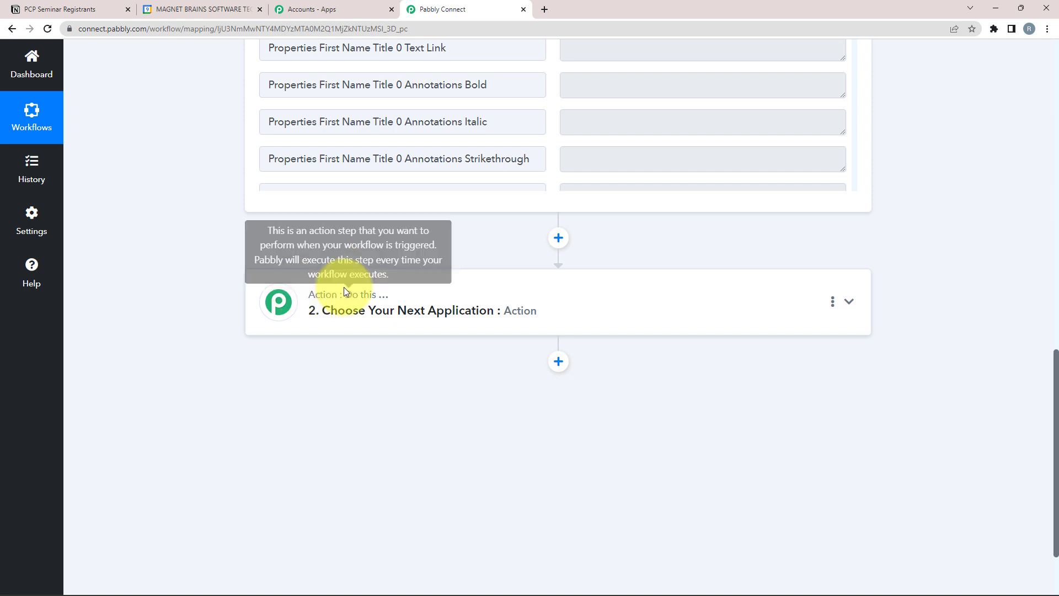
click(358, 309)
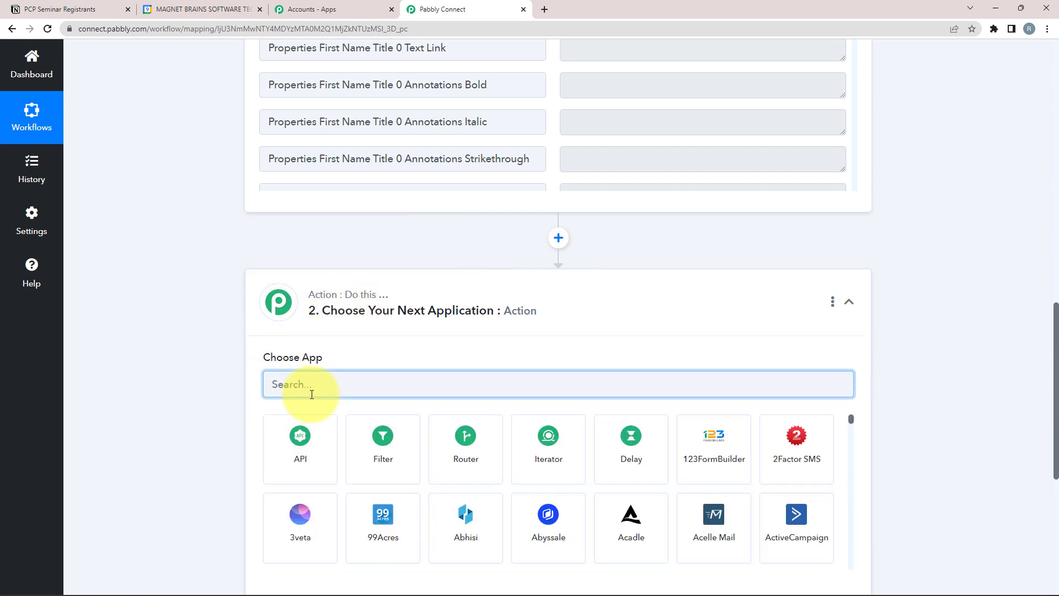
text(google ca)
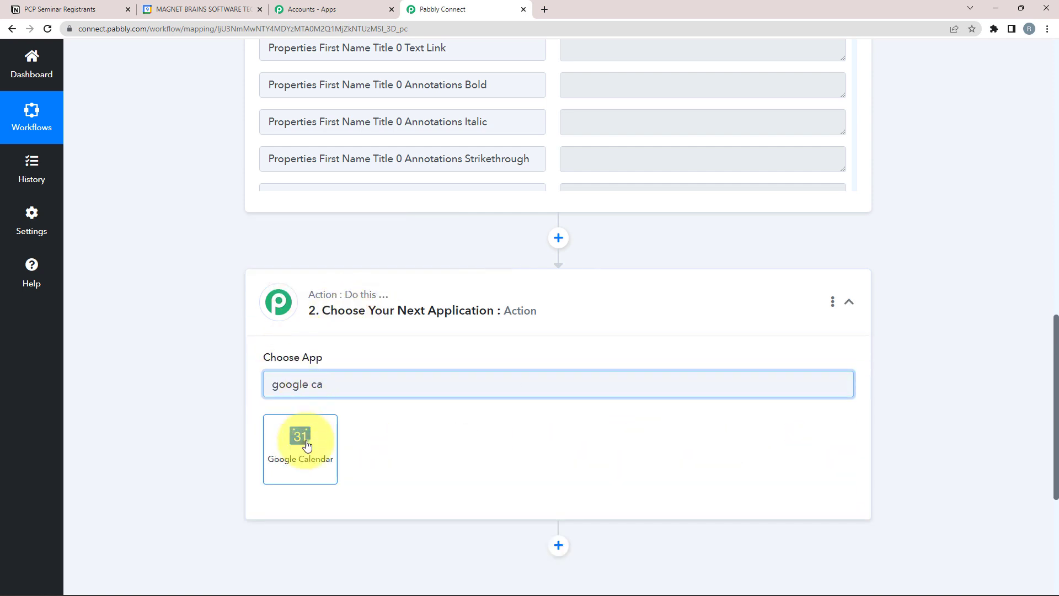
click(302, 435)
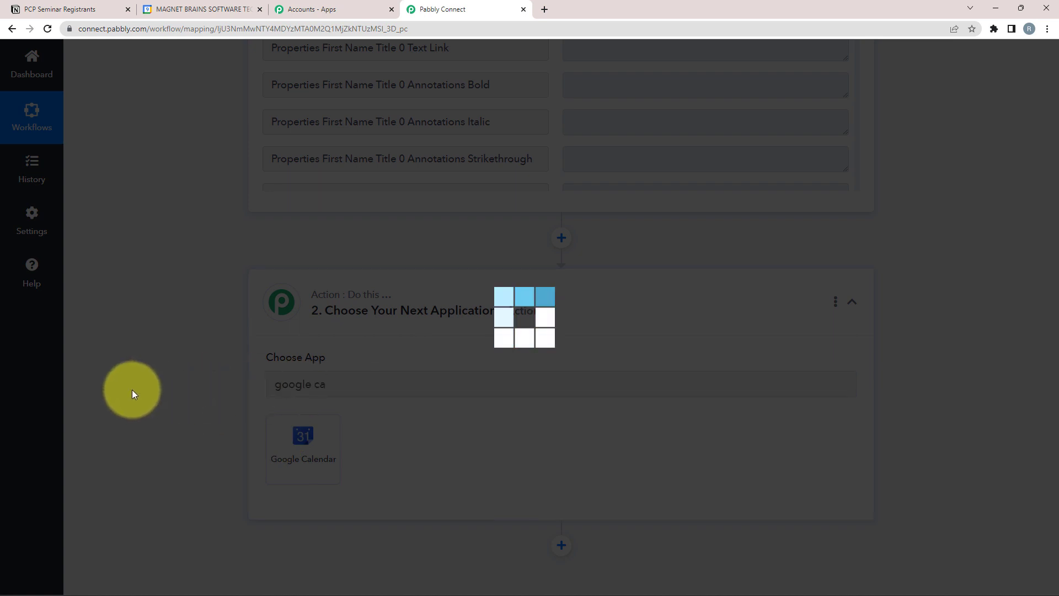
click(297, 398)
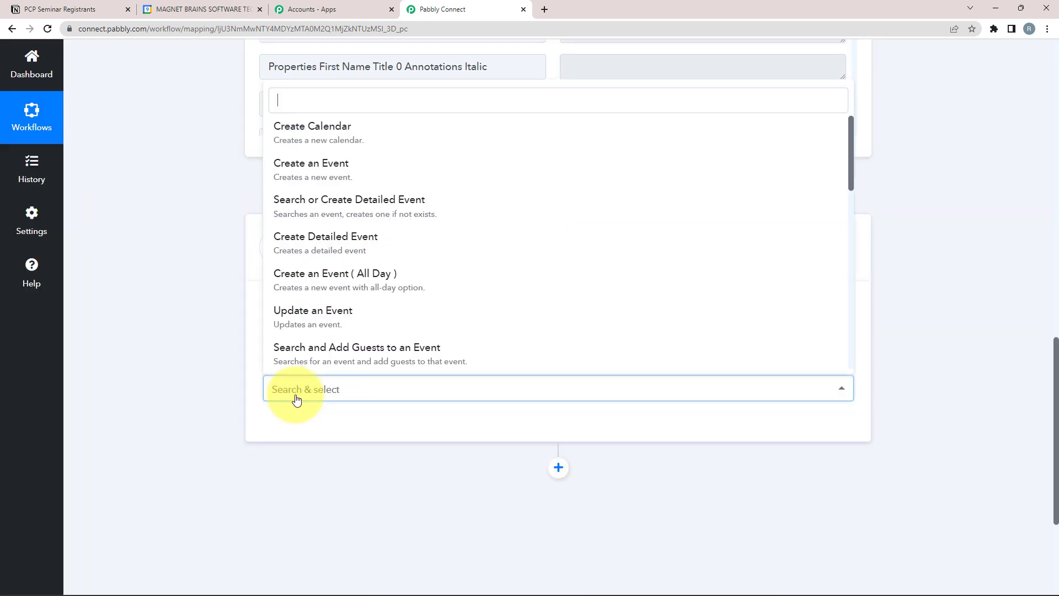
click(302, 166)
Step: Add a new Google Calendar connection authorized through a Google account sign-in
click(292, 428)
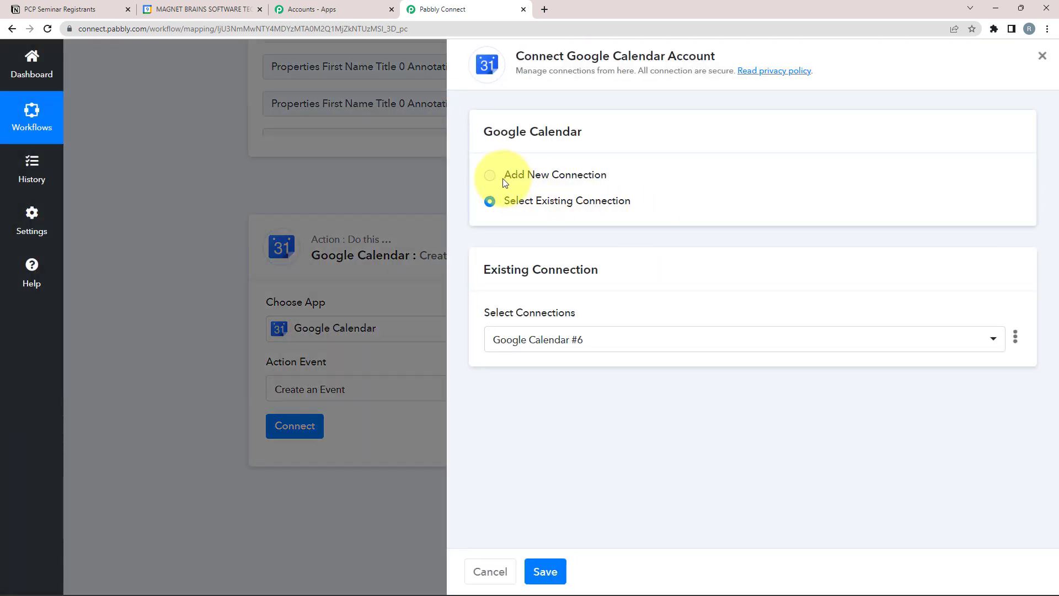
click(505, 181)
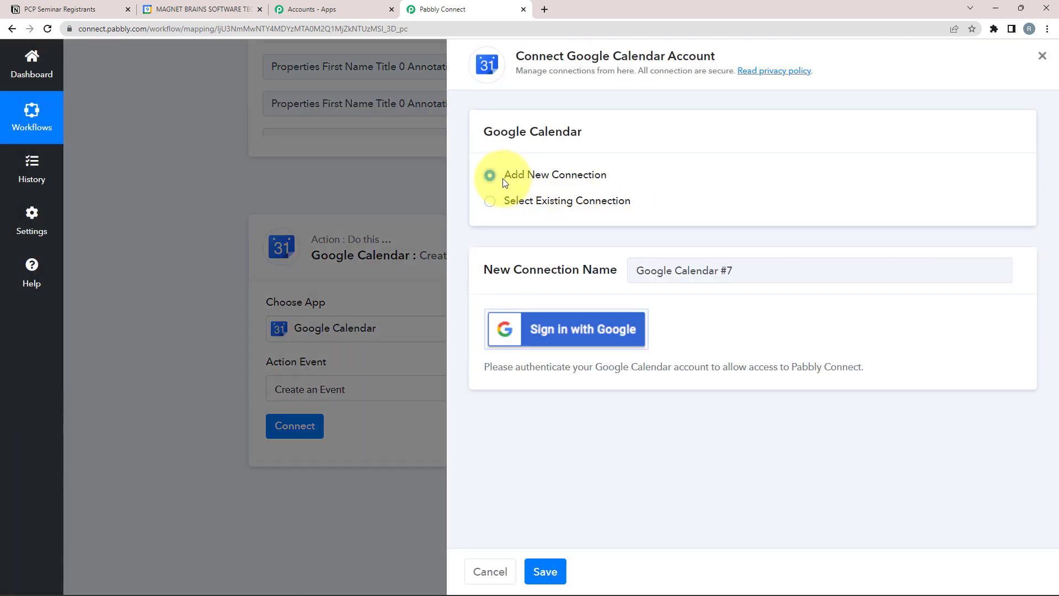
click(584, 334)
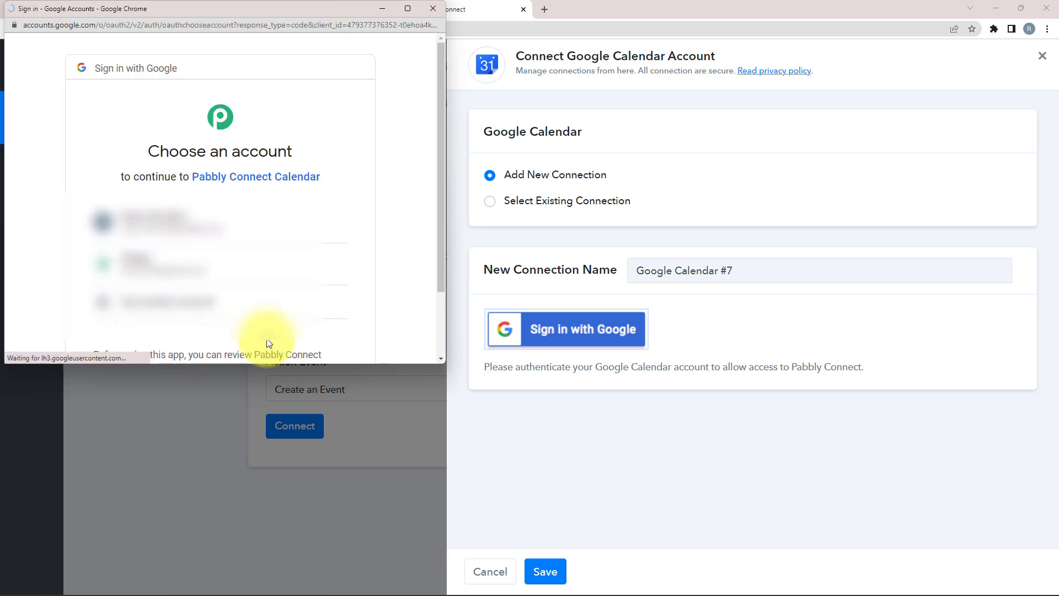
click(317, 220)
scroll(265, 276, down, 4)
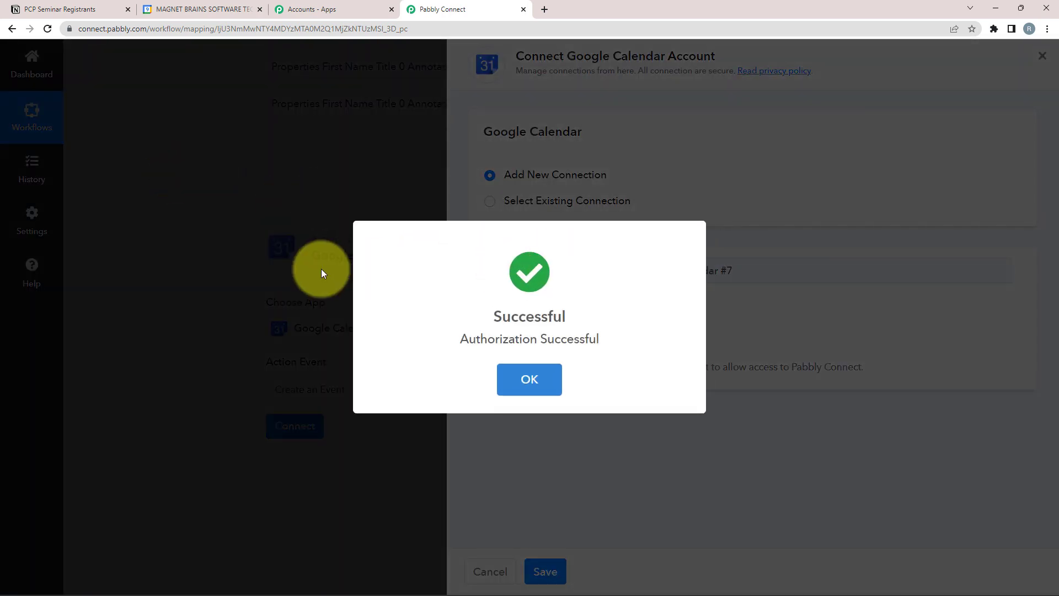
click(529, 378)
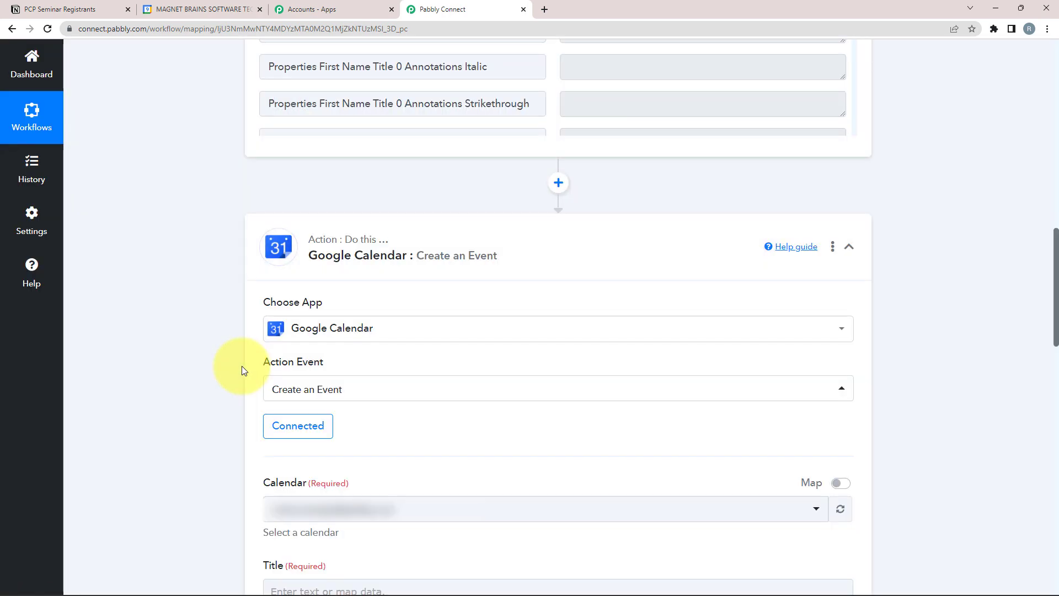
Step: Check the available calendars in Google Calendar, and set the action's calendar to Demo Test in Pabbly Connect
scroll(241, 366, down, 3)
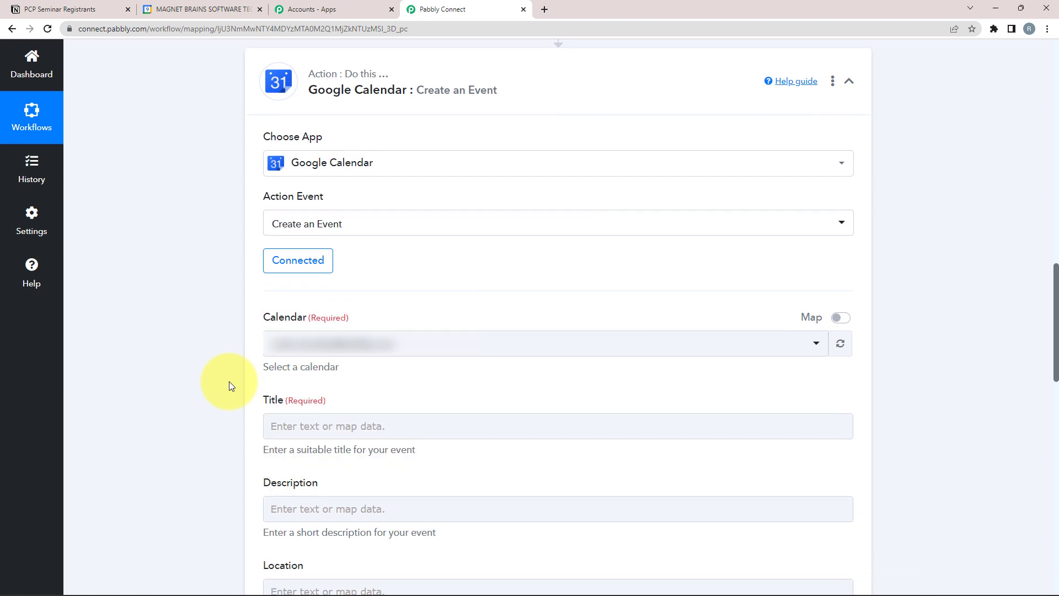
scroll(230, 381, down, 3)
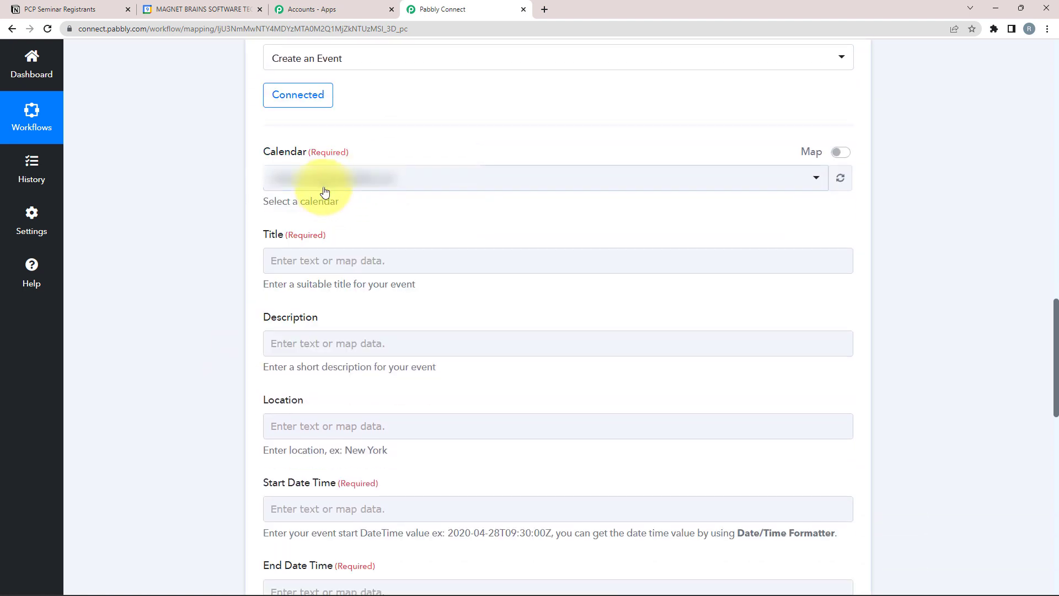
click(324, 191)
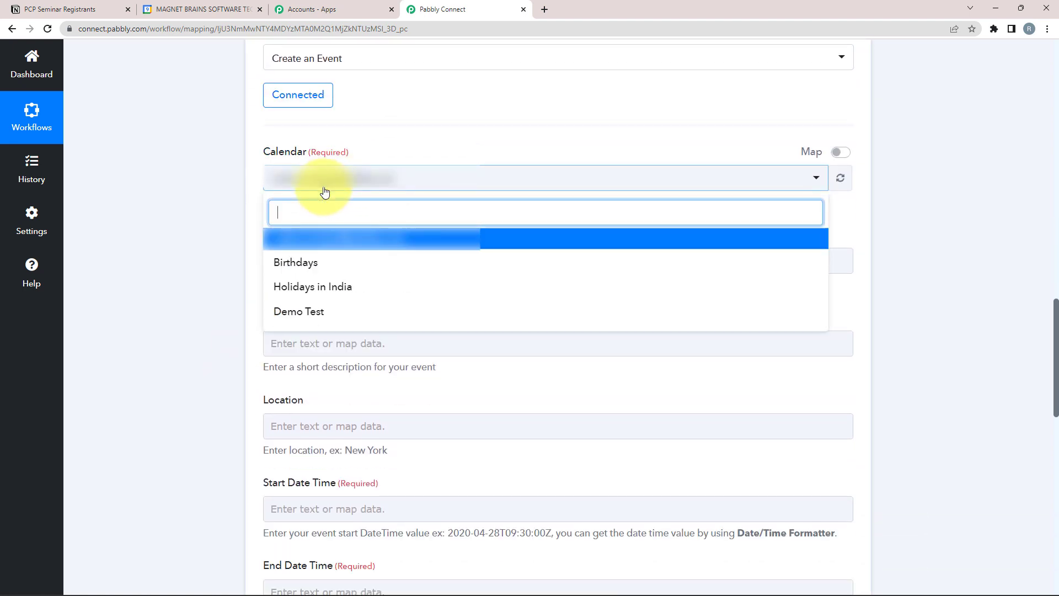
click(201, 8)
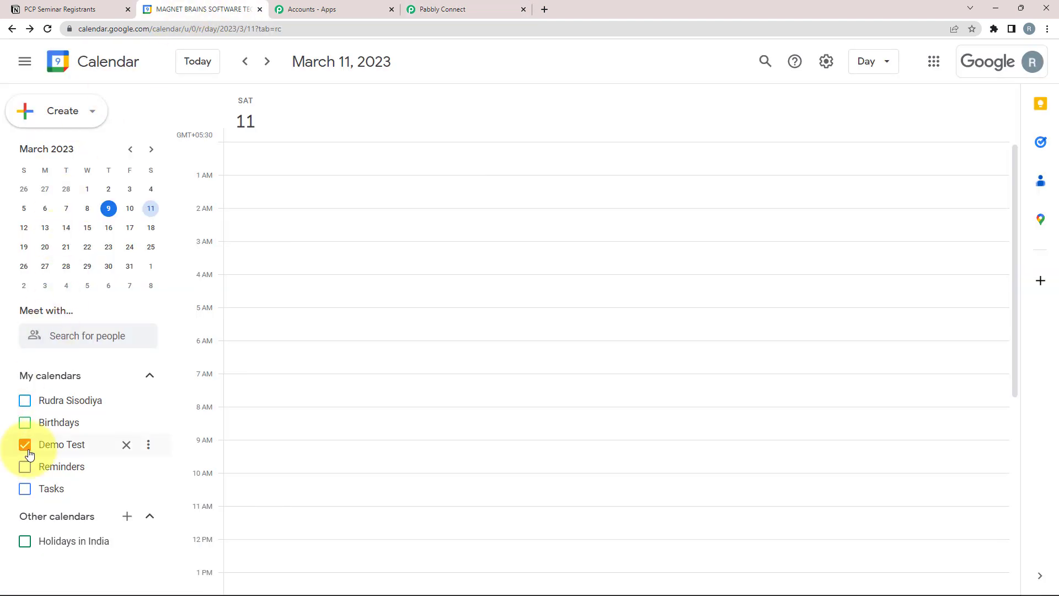
click(496, 8)
click(301, 310)
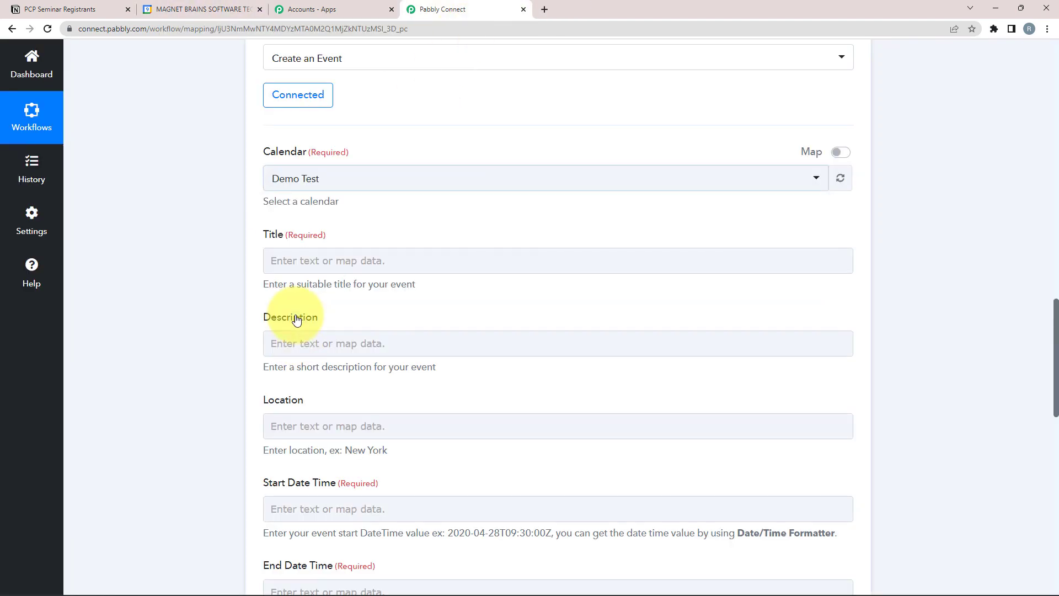
click(211, 231)
Step: Examine the event fields of the Google Calendar action and the Notion response data available for mapping
scroll(347, 440, down, 1)
scroll(255, 517, down, 1)
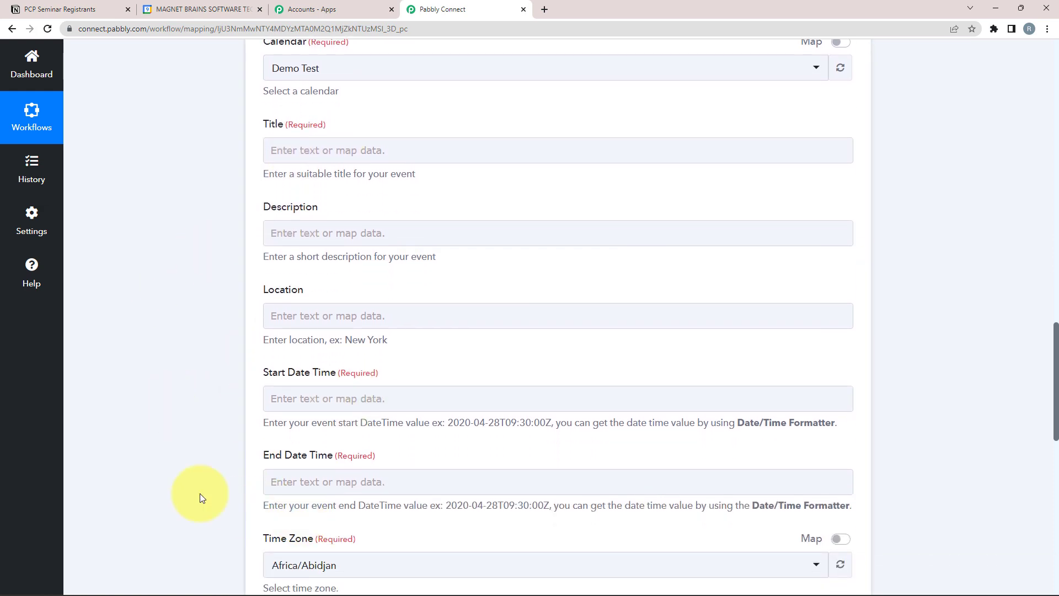
scroll(200, 486, down, 1)
scroll(201, 480, up, 3)
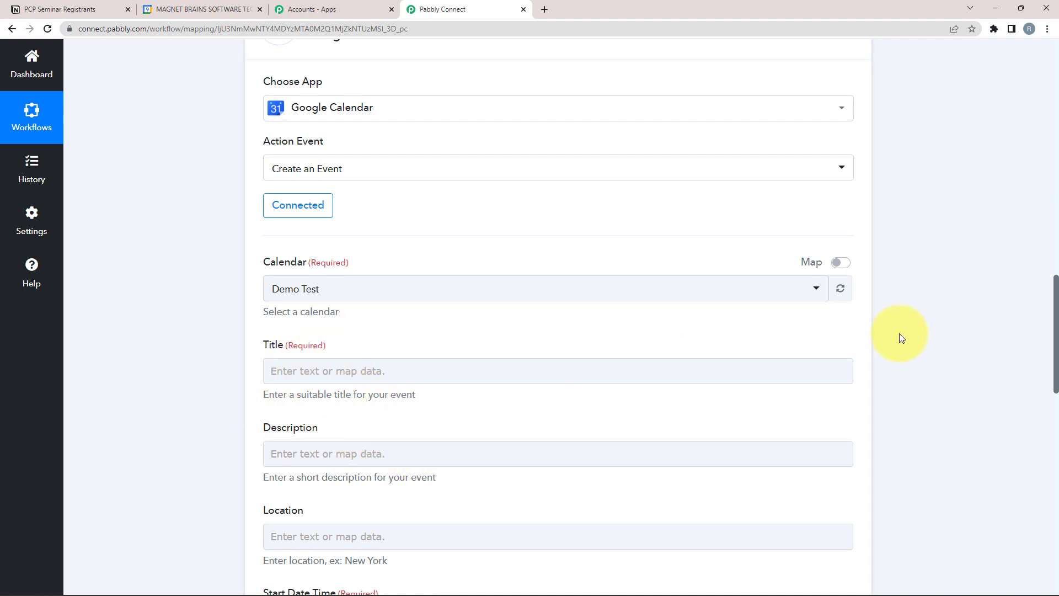
scroll(899, 333, up, 5)
scroll(693, 158, up, 5)
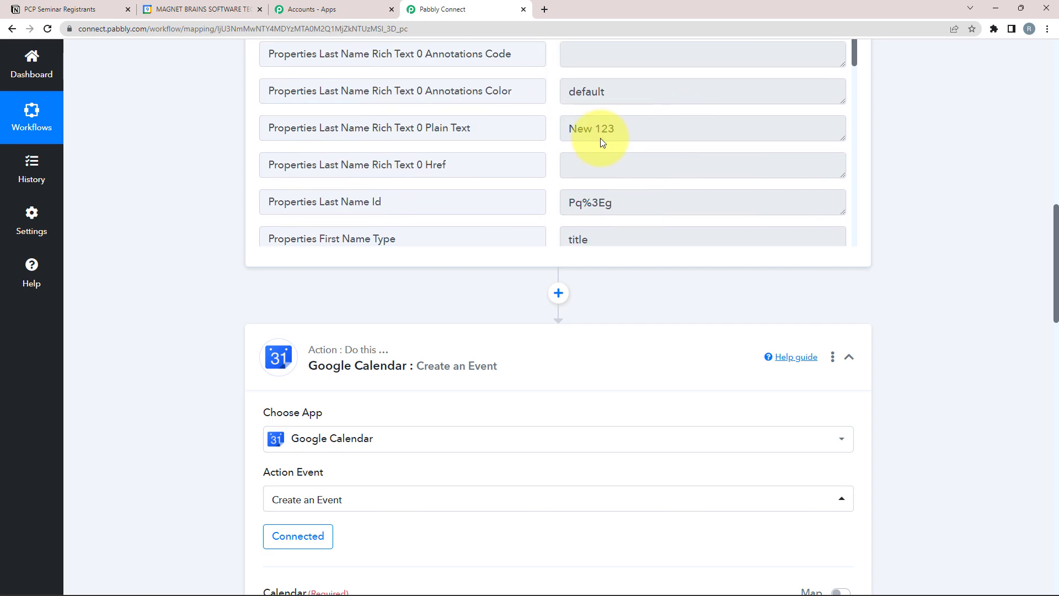
scroll(600, 141, up, 2)
scroll(160, 156, up, 5)
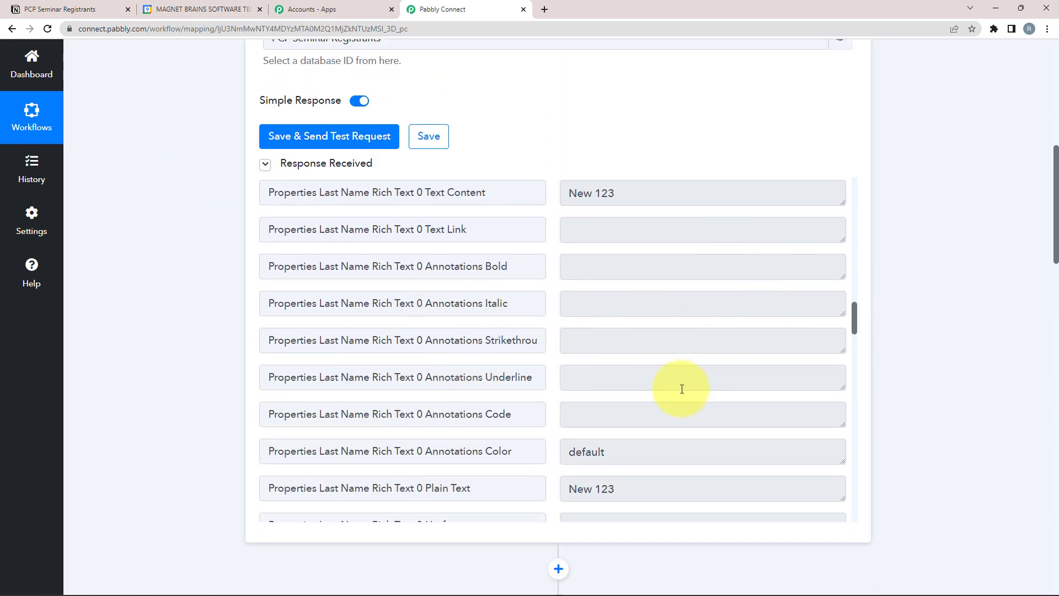
scroll(682, 389, down, 2)
scroll(175, 370, down, 9)
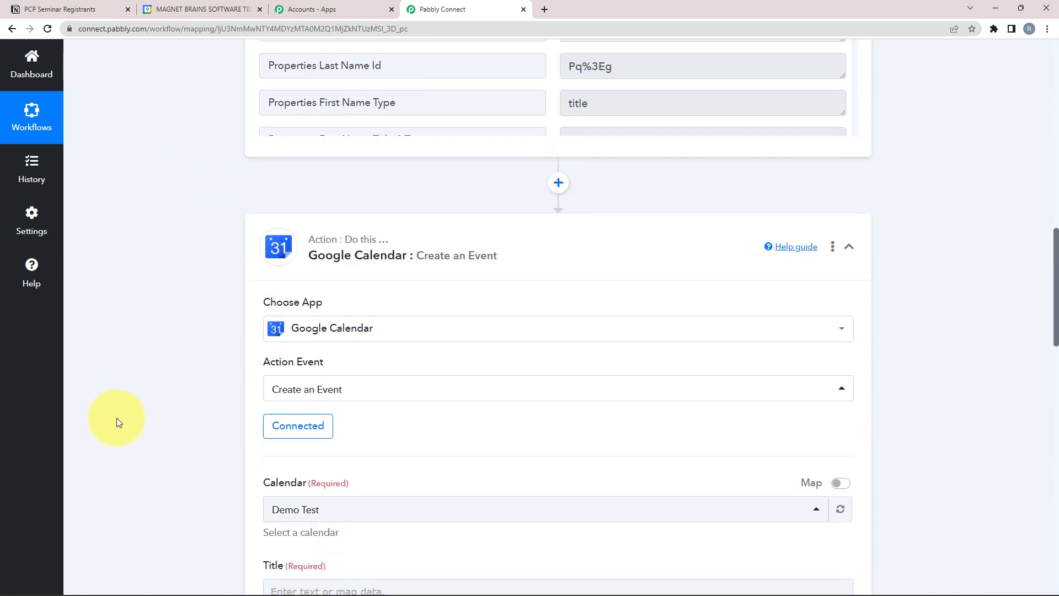
scroll(207, 461, down, 1)
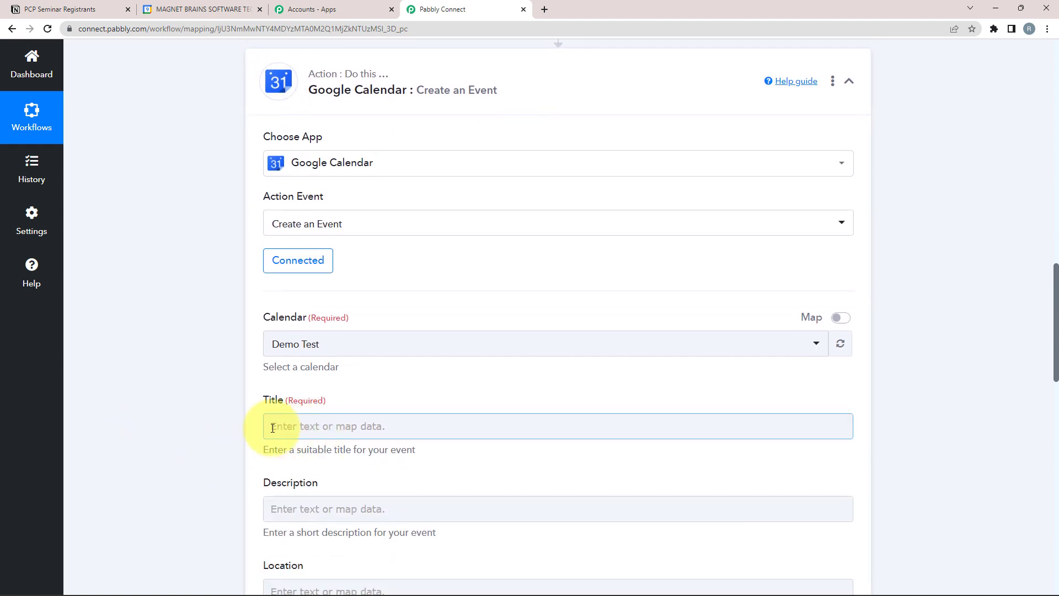
scroll(187, 396, down, 1)
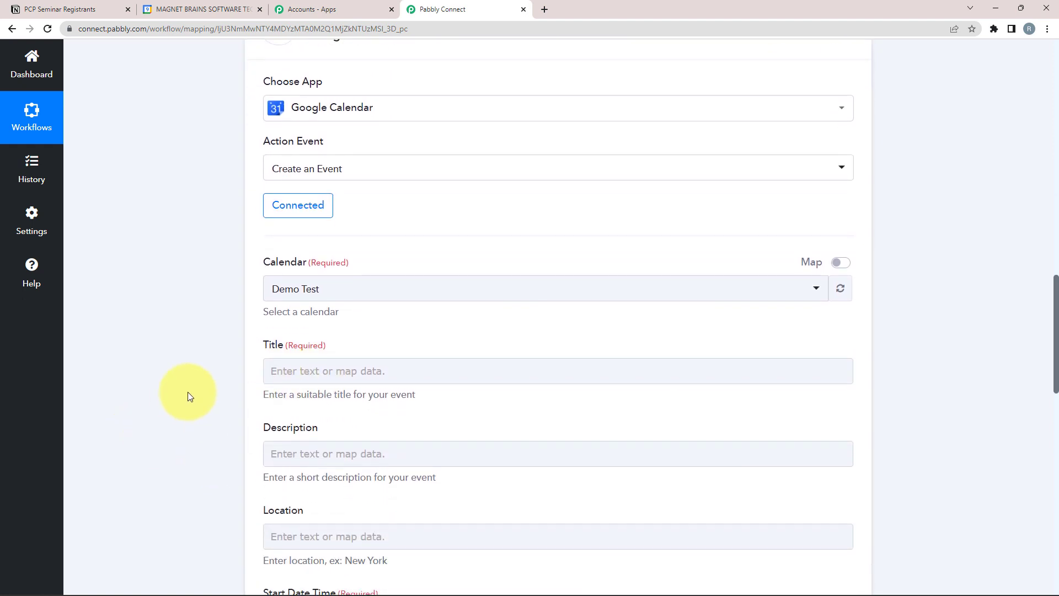
Step: Map the calendar event's Title to the Notion Properties Event Rich Text 0 Text Content value
click(281, 369)
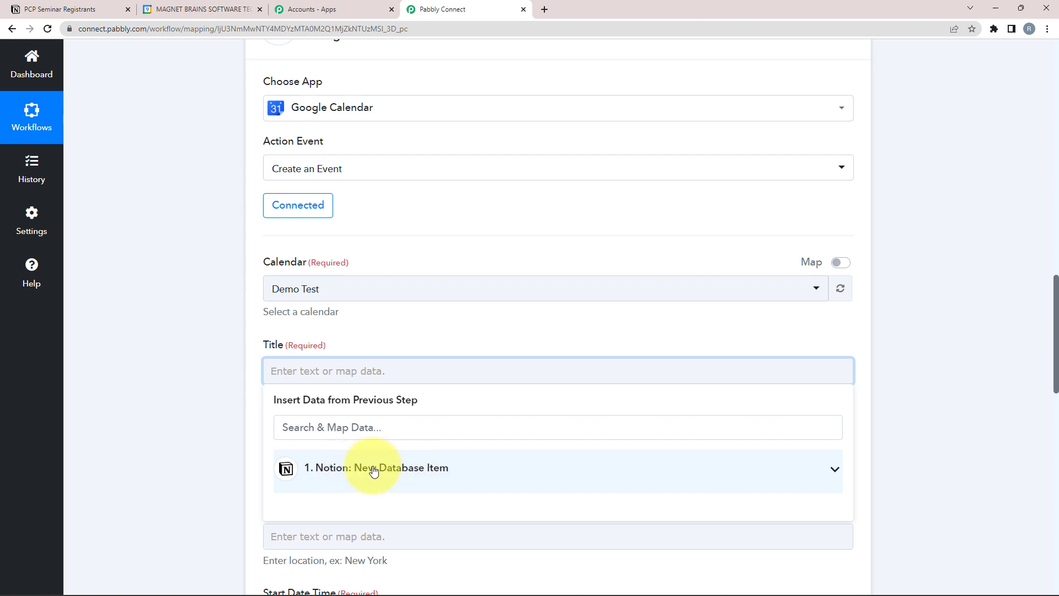
click(836, 470)
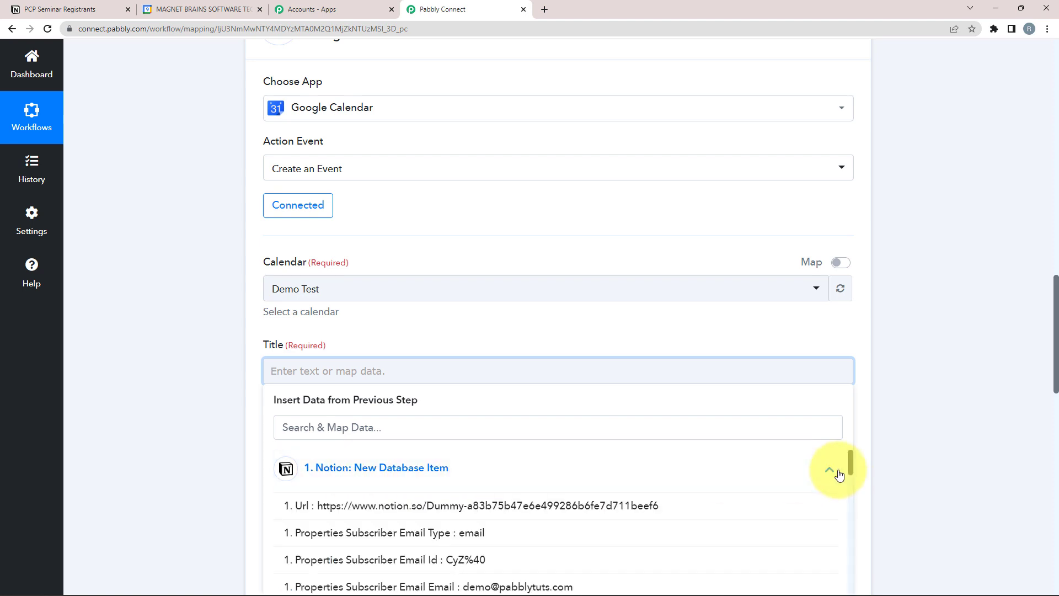
click(394, 427)
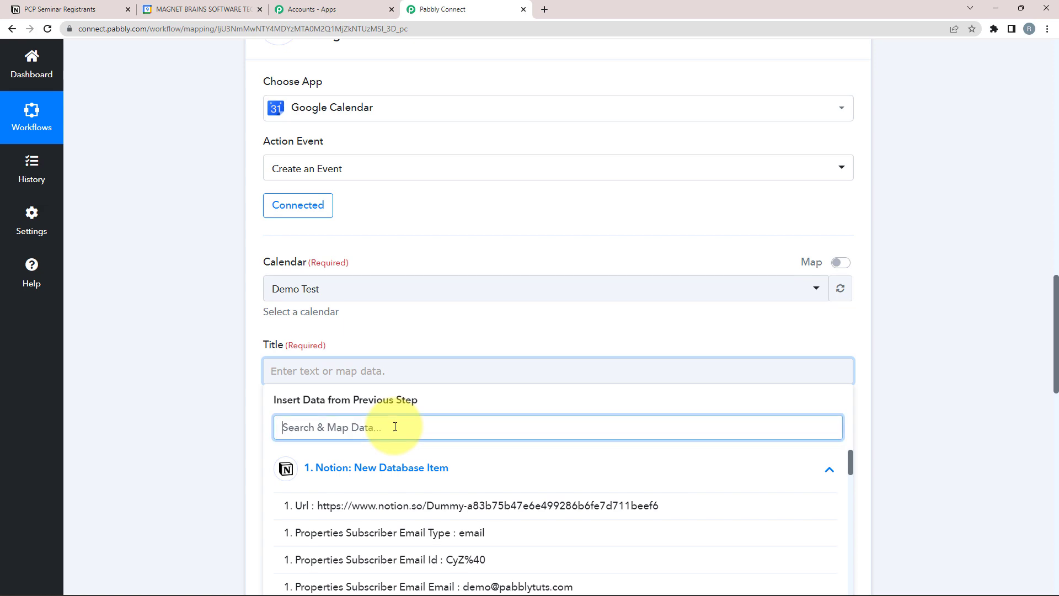
text(se)
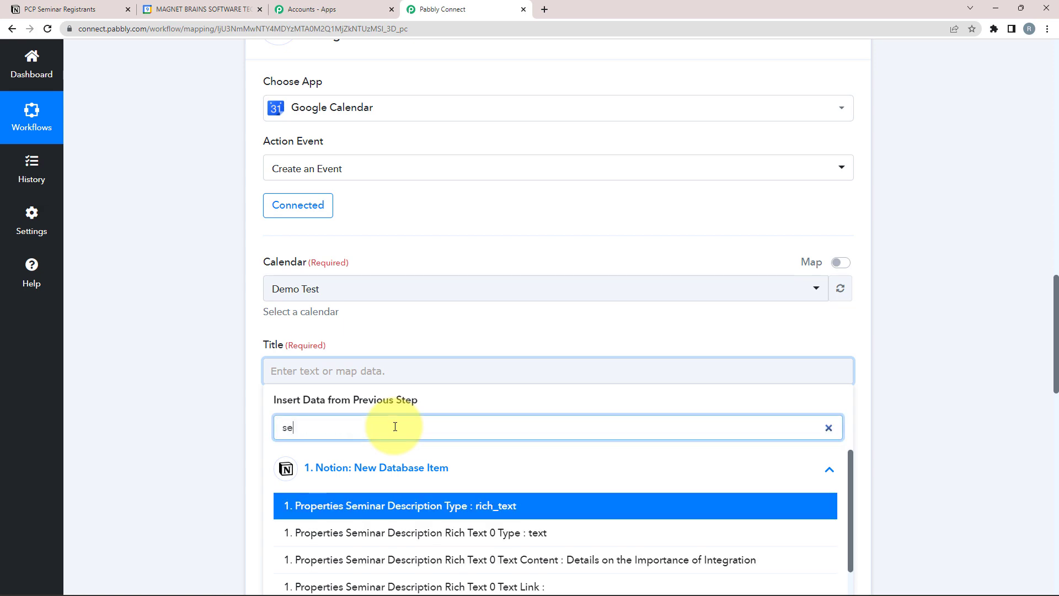
text(minar)
scroll(474, 535, down, 5)
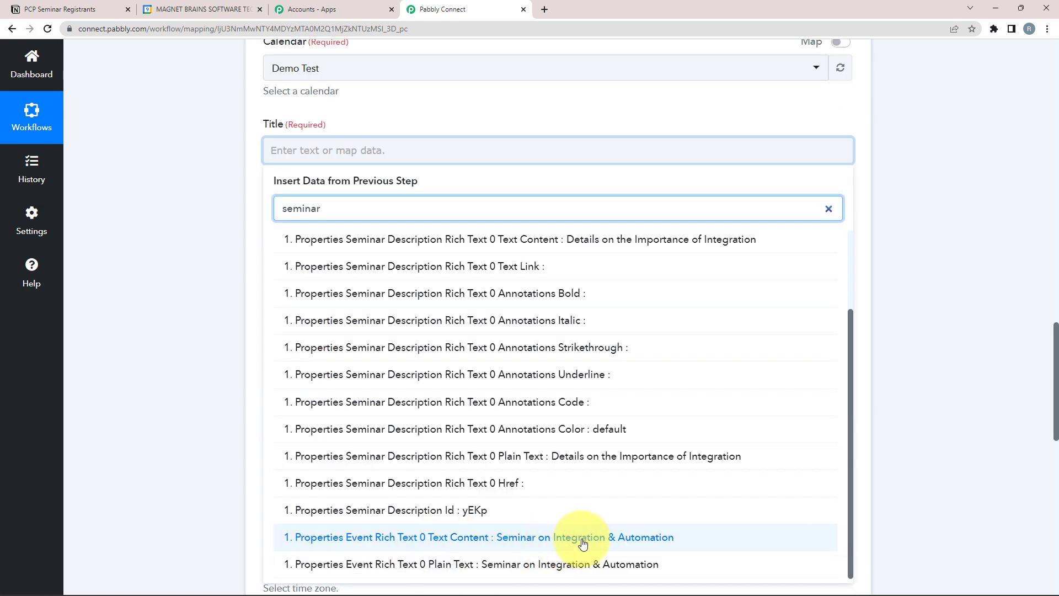
click(603, 536)
click(184, 295)
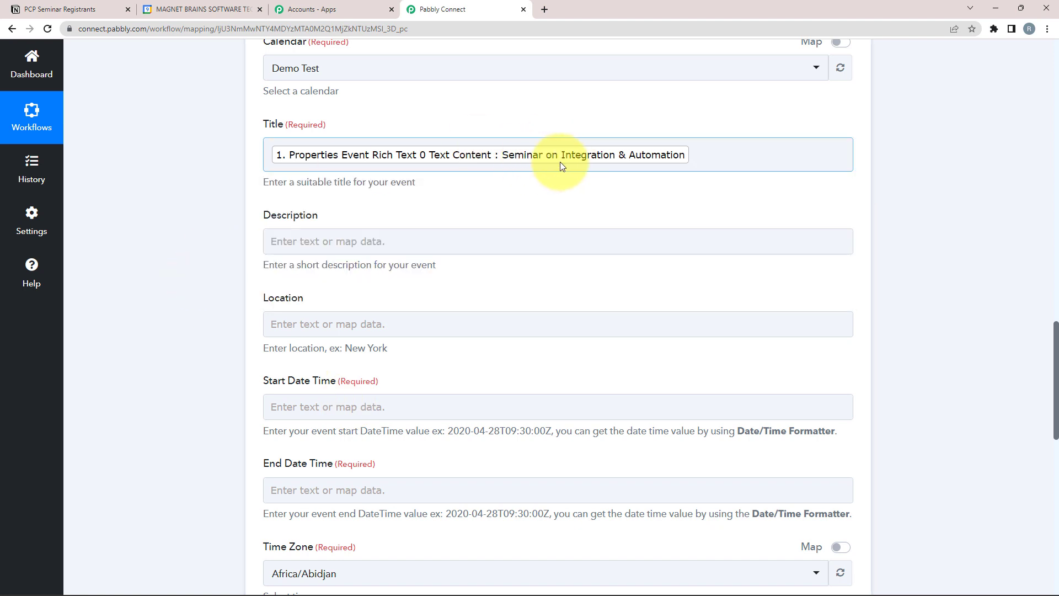
Step: Map the event's Description to the Notion Properties Seminar Description Rich Text 0 Text Content value
click(294, 236)
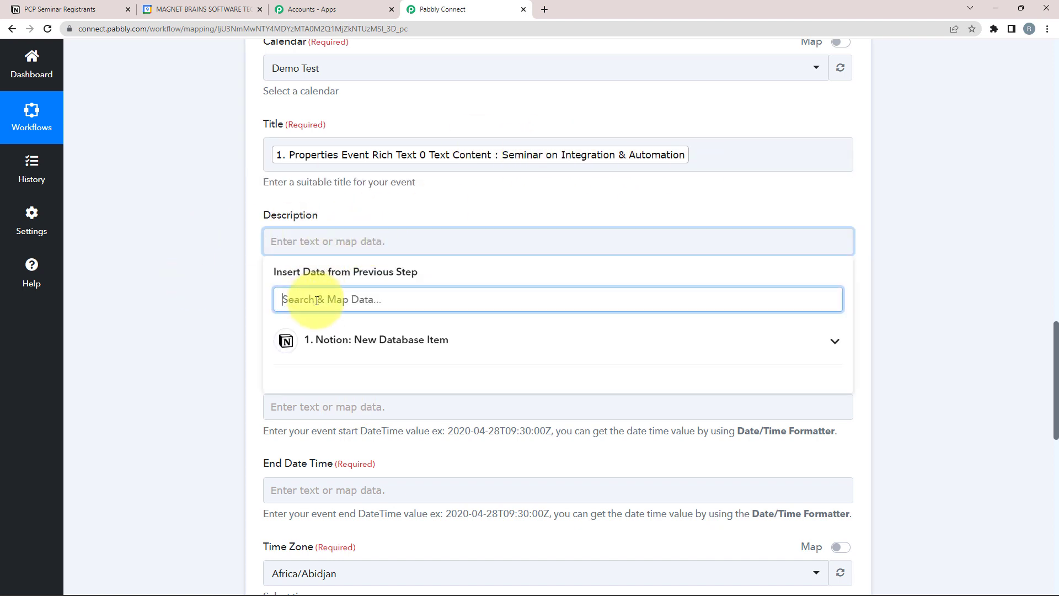
text(det)
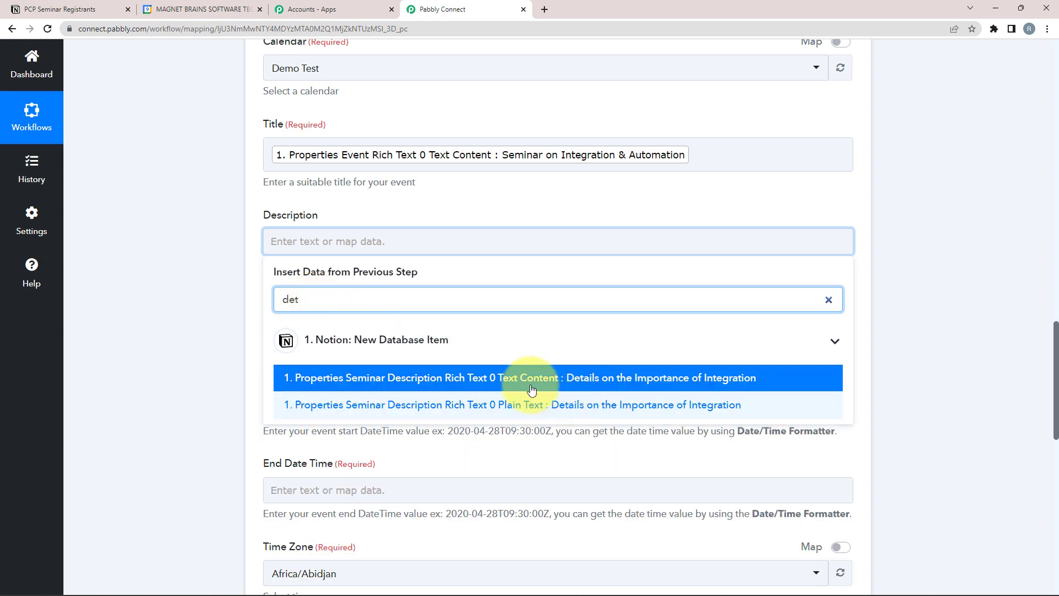
click(651, 392)
Step: Examine the date-time format required by the event's Start Date Time and End Date Time fields
scroll(146, 320, down, 2)
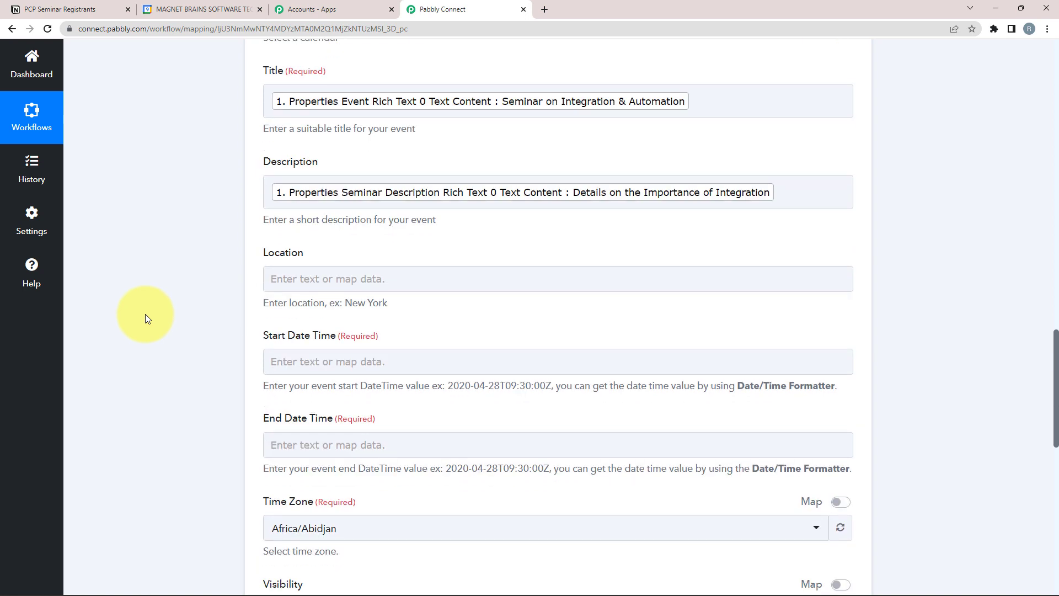
scroll(166, 264, down, 1)
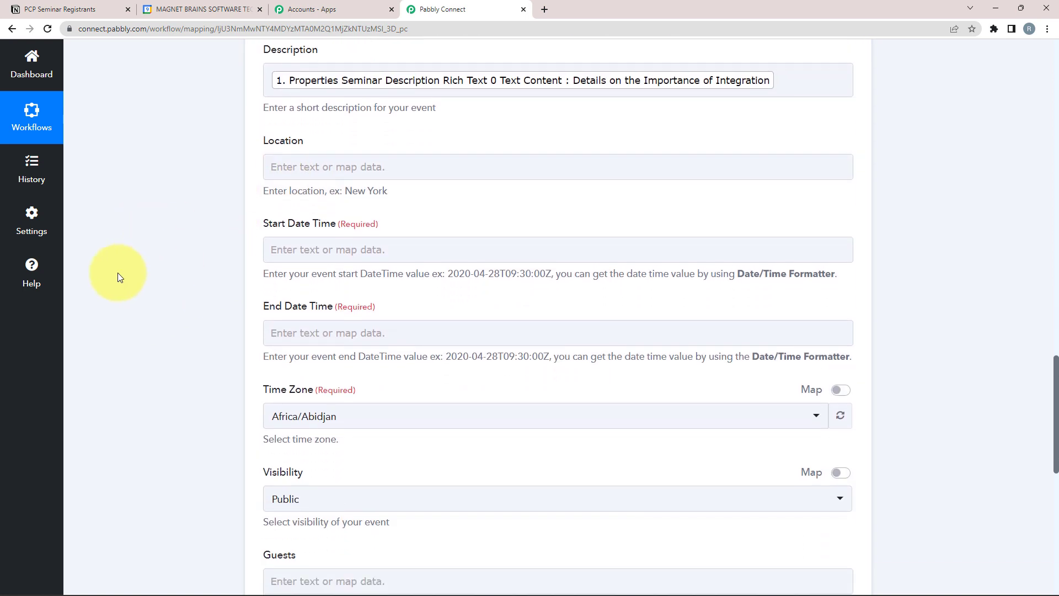
scroll(110, 215, down, 1)
click(280, 190)
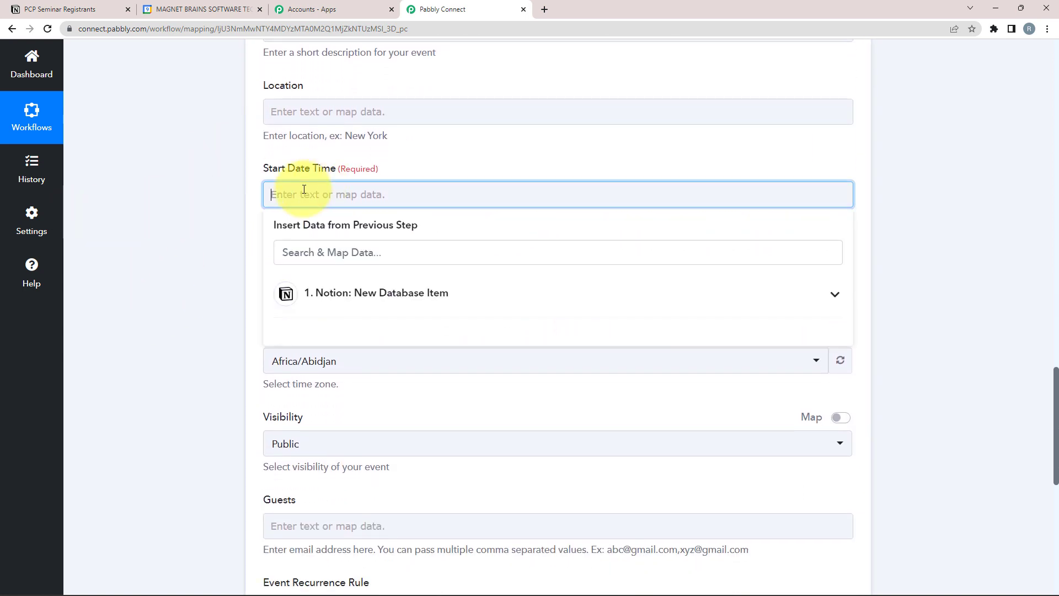
click(185, 218)
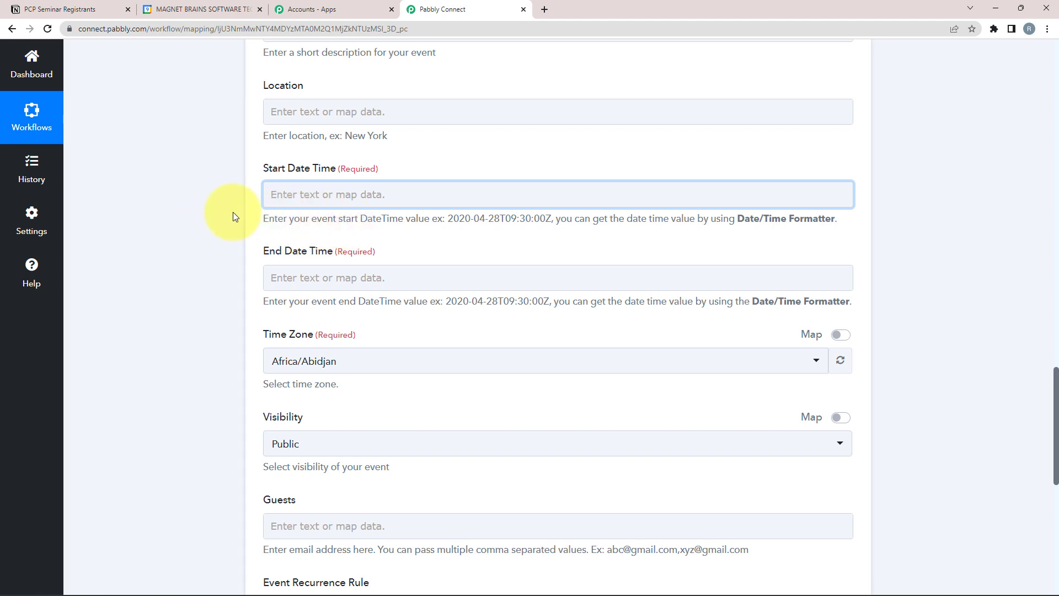
drag(268, 219, 457, 219)
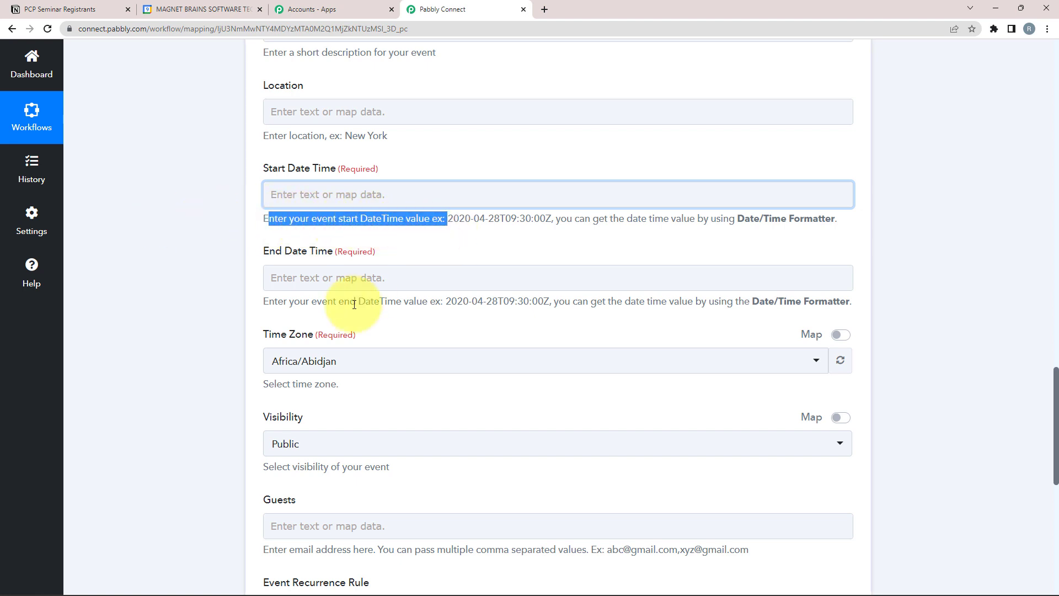
drag(357, 301, 514, 308)
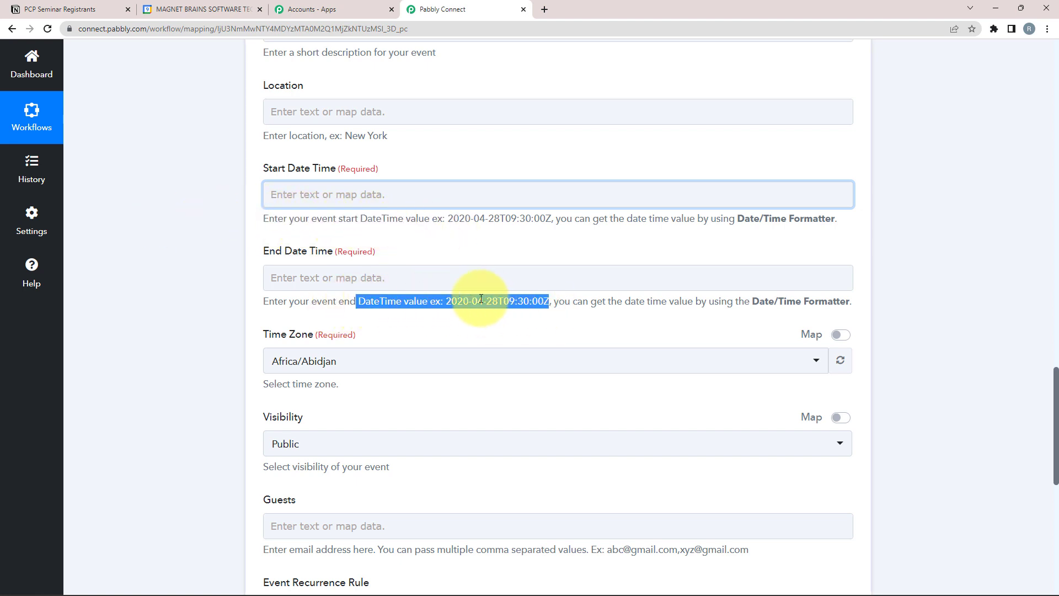
drag(446, 302, 544, 302)
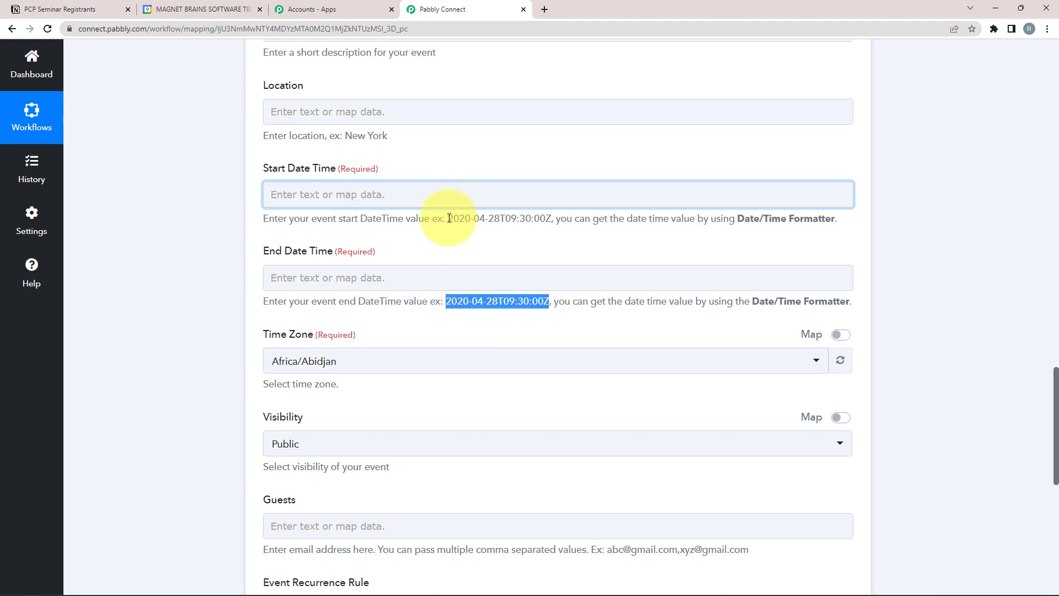
drag(447, 219, 553, 221)
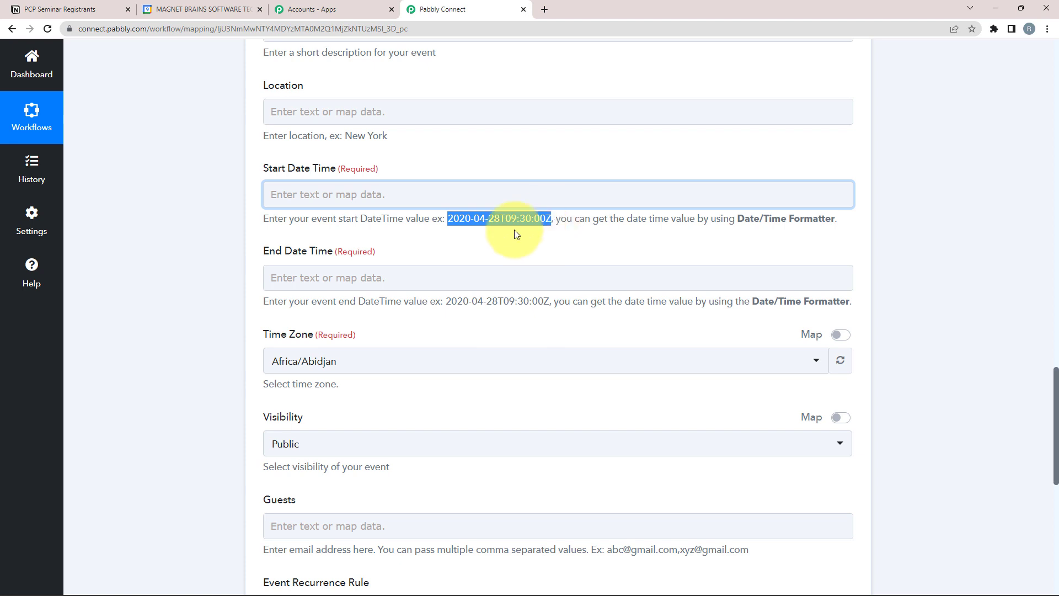
drag(743, 220, 838, 214)
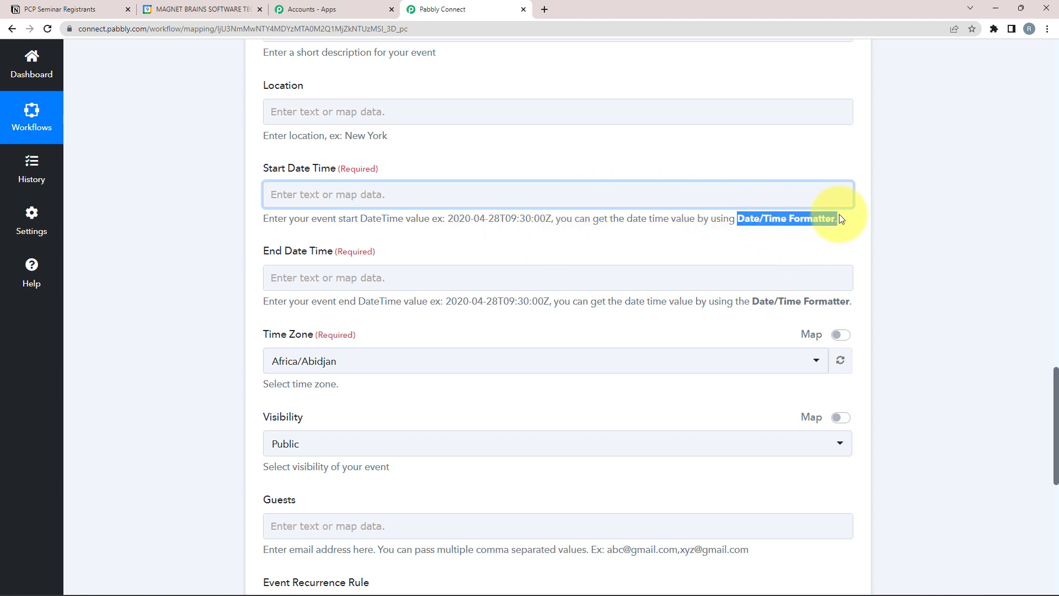
click(161, 207)
Step: Insert an action step between the Notion trigger and the Google Calendar action, using Date/Time Formatter as its app
scroll(191, 206, up, 4)
scroll(191, 206, up, 8)
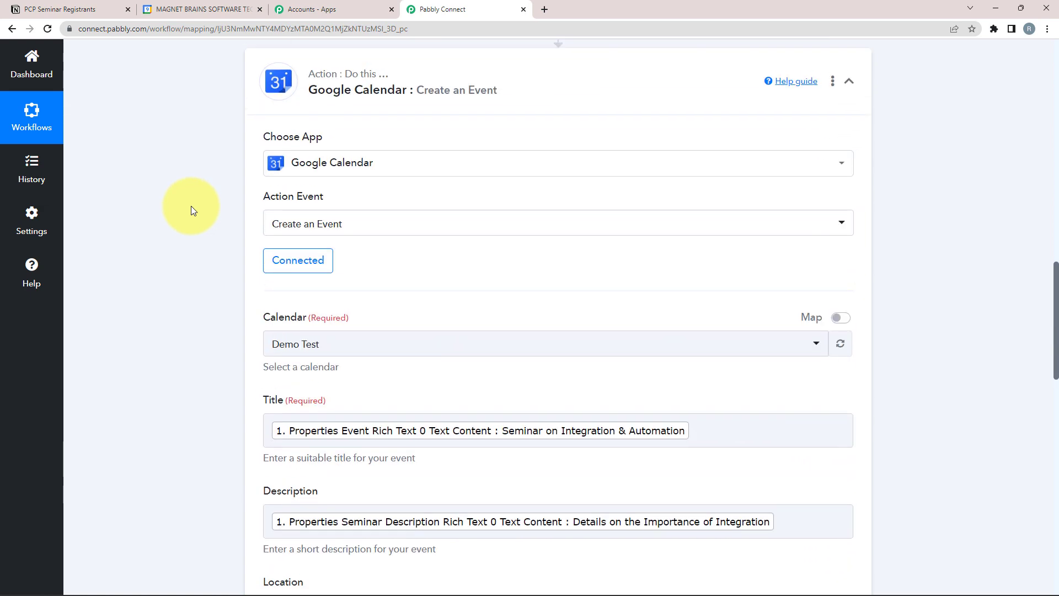
click(559, 184)
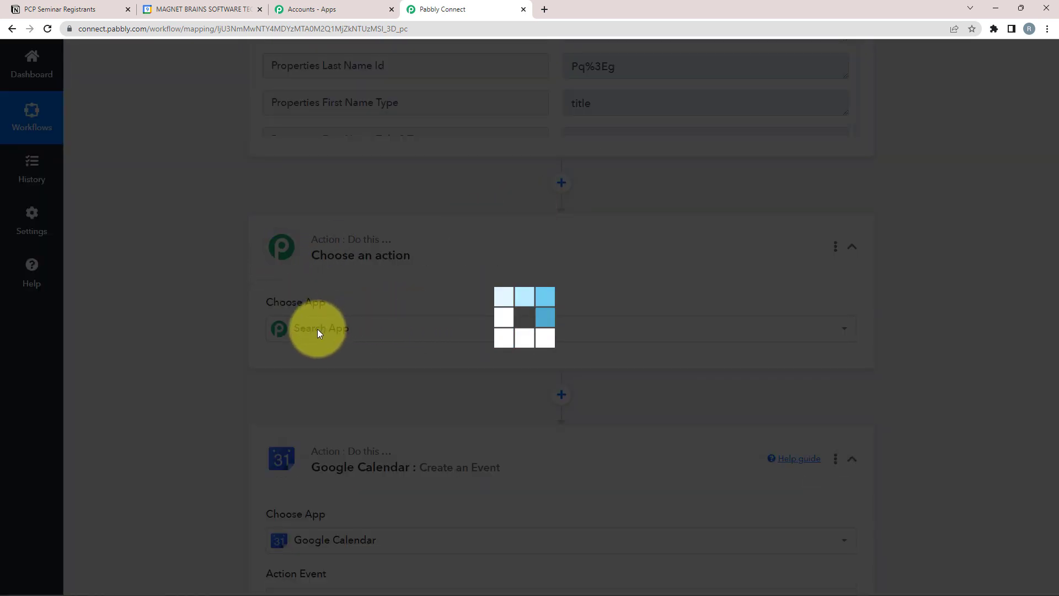
text(date)
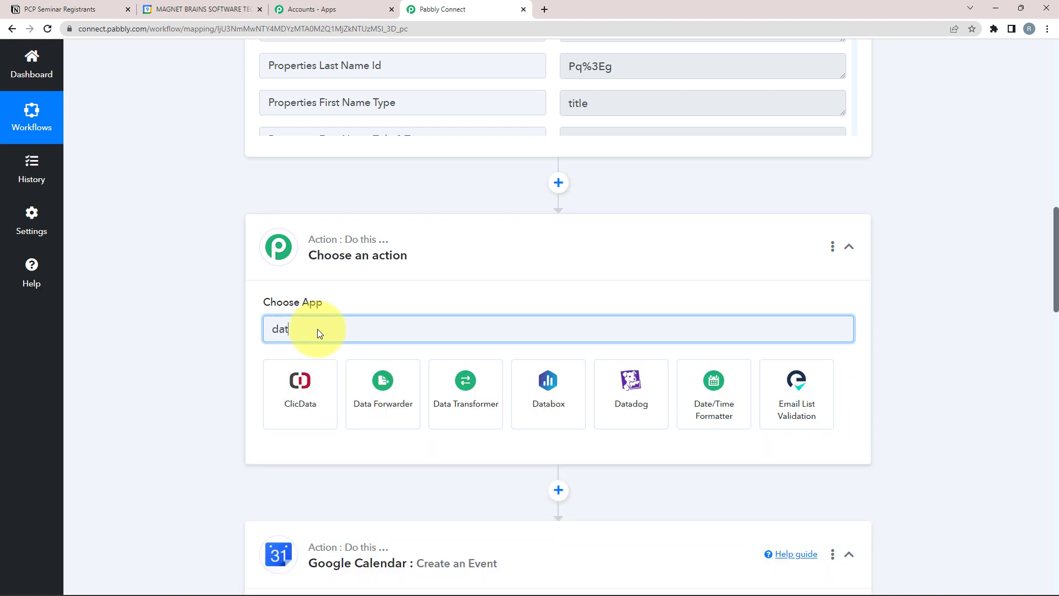
click(288, 397)
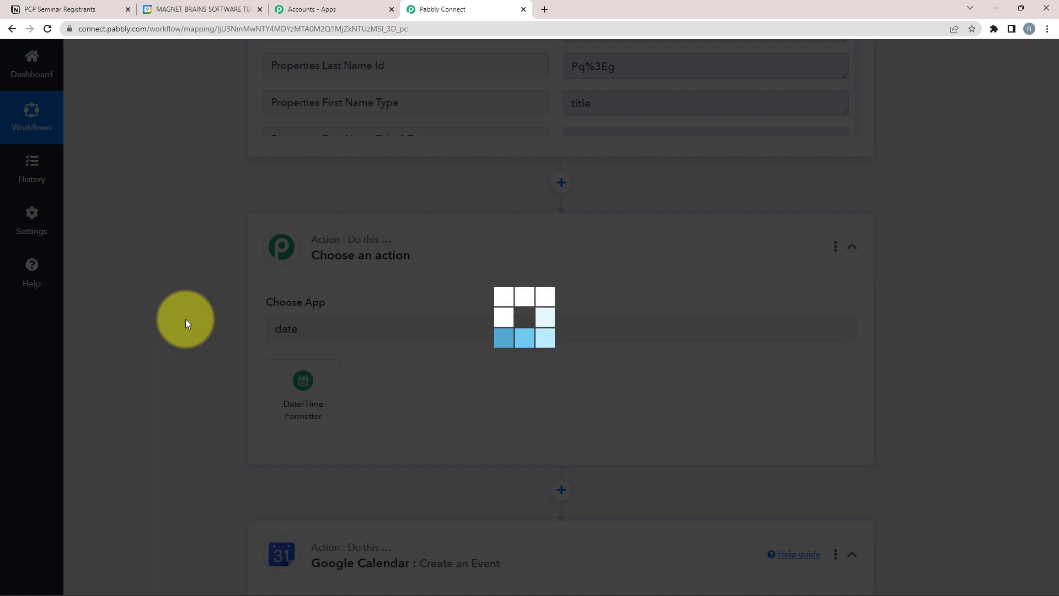
Step: Check the date format in the Notion PCP Seminar Registrants table, and connect the Pabbly Connect formatter with Format Date with Time Zone as action event
click(75, 9)
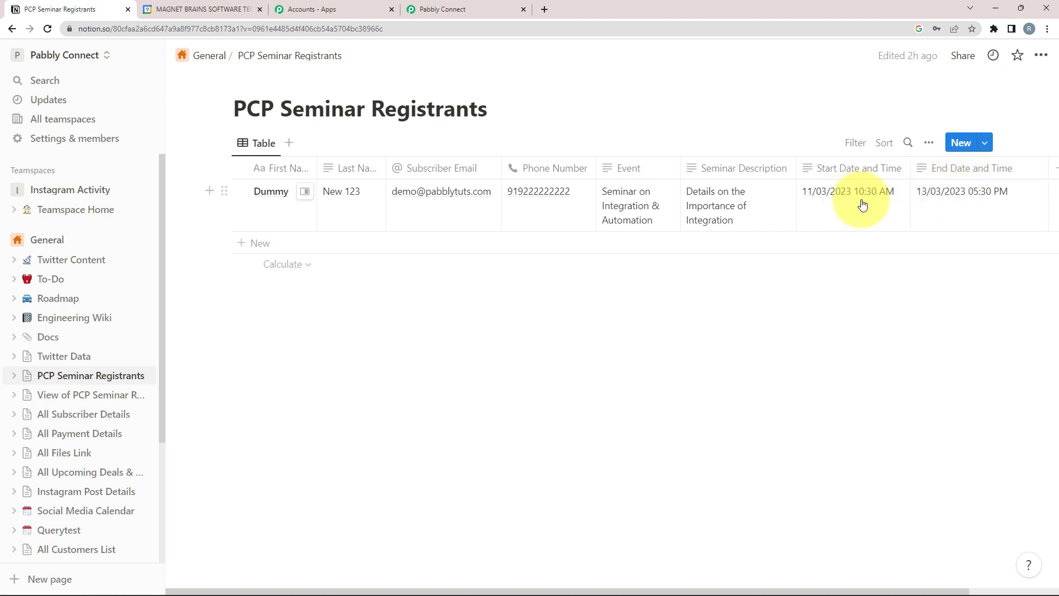
click(455, 9)
scroll(218, 272, down, 1)
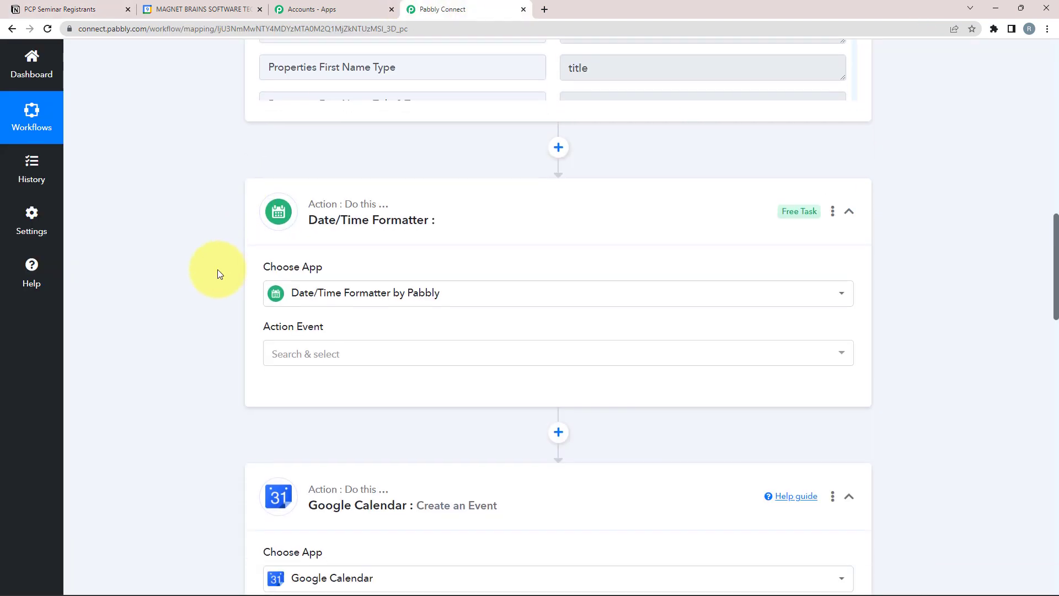
click(282, 330)
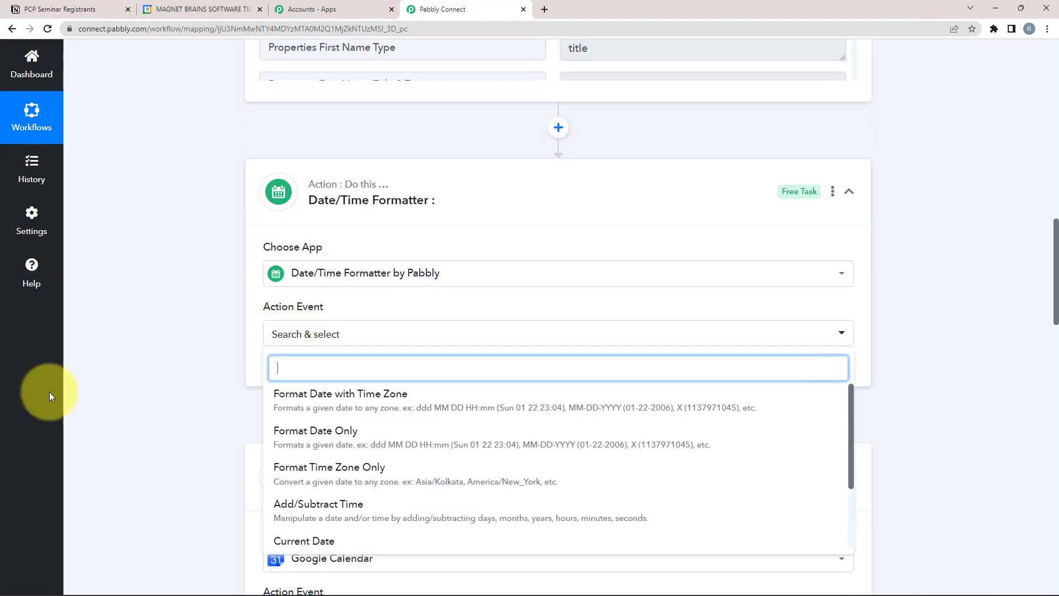
click(342, 398)
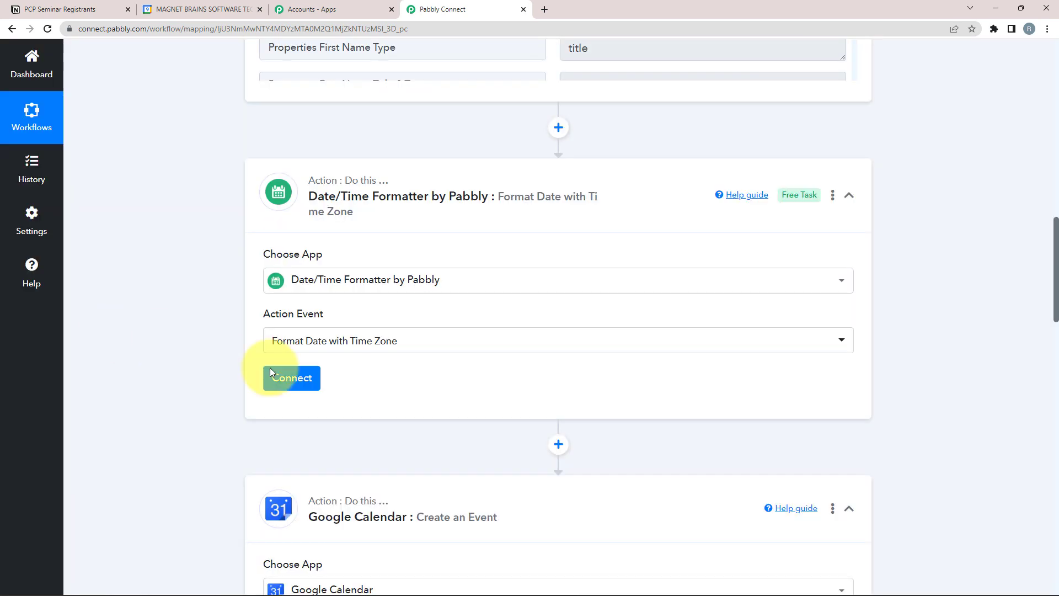
click(306, 382)
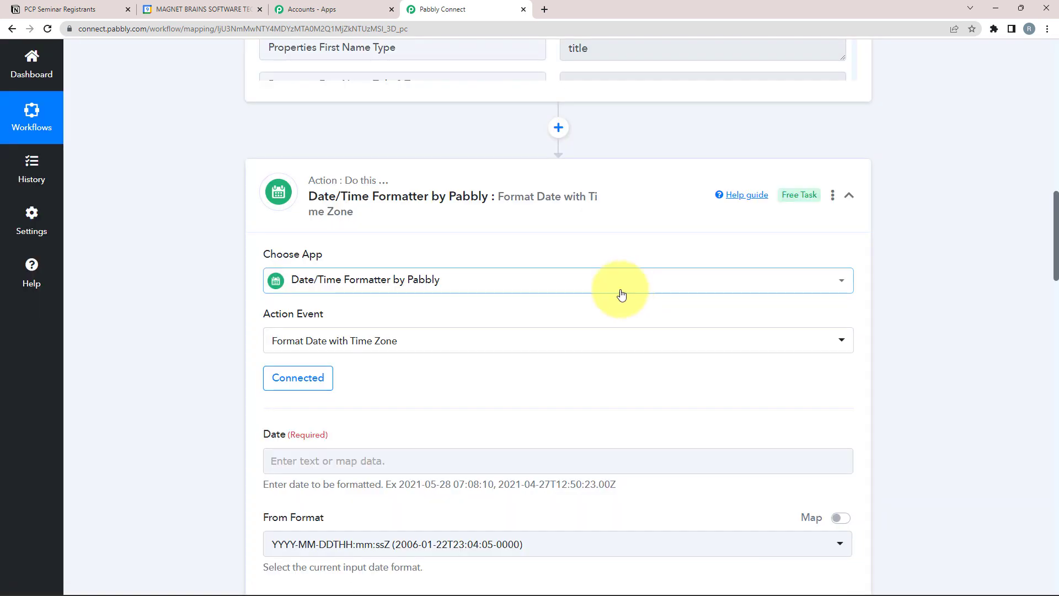
Step: Map the formatter's Date to the Notion Properties Start Date And Time Rich Text 0 Text Content value
scroll(237, 314, down, 3)
click(298, 296)
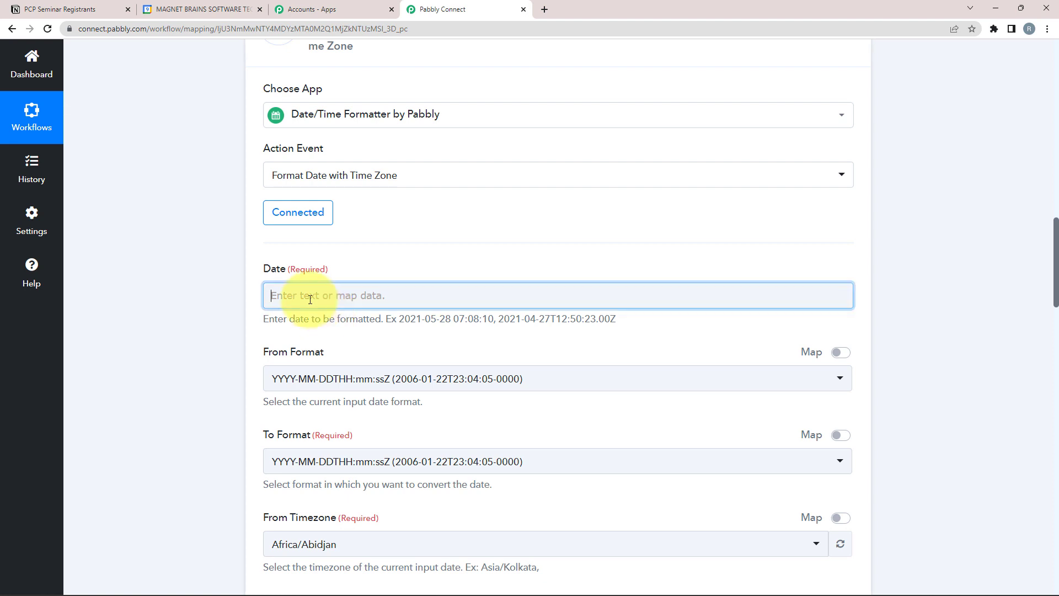
scroll(157, 300, down, 1)
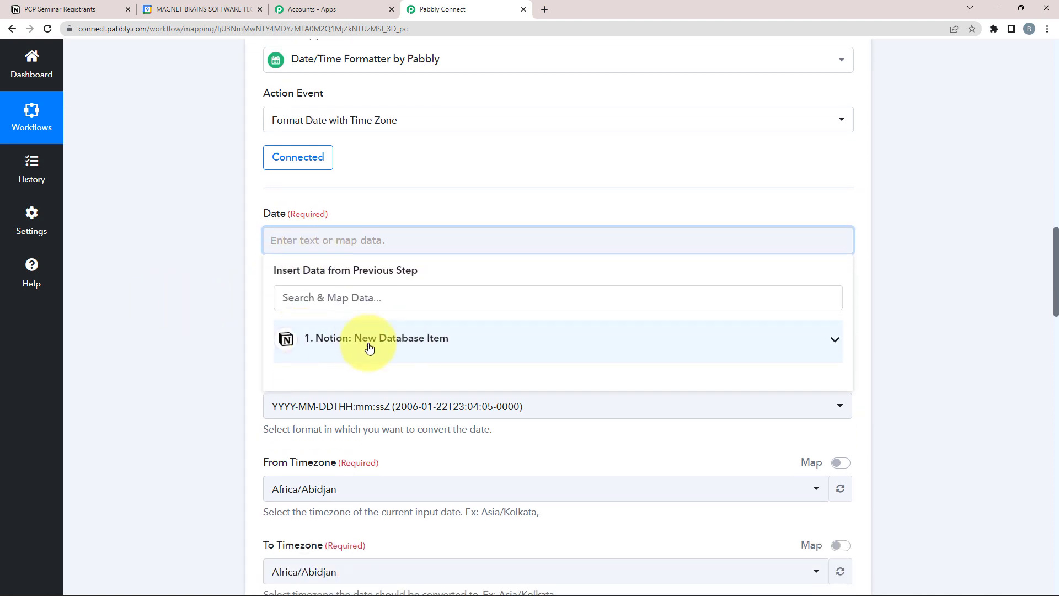
click(400, 345)
click(313, 307)
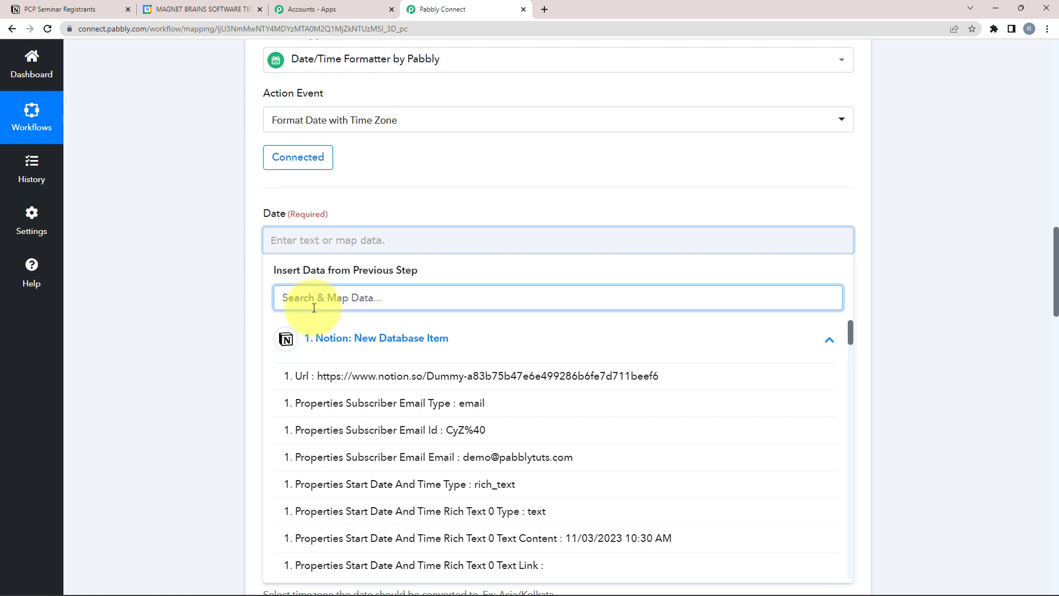
text(start)
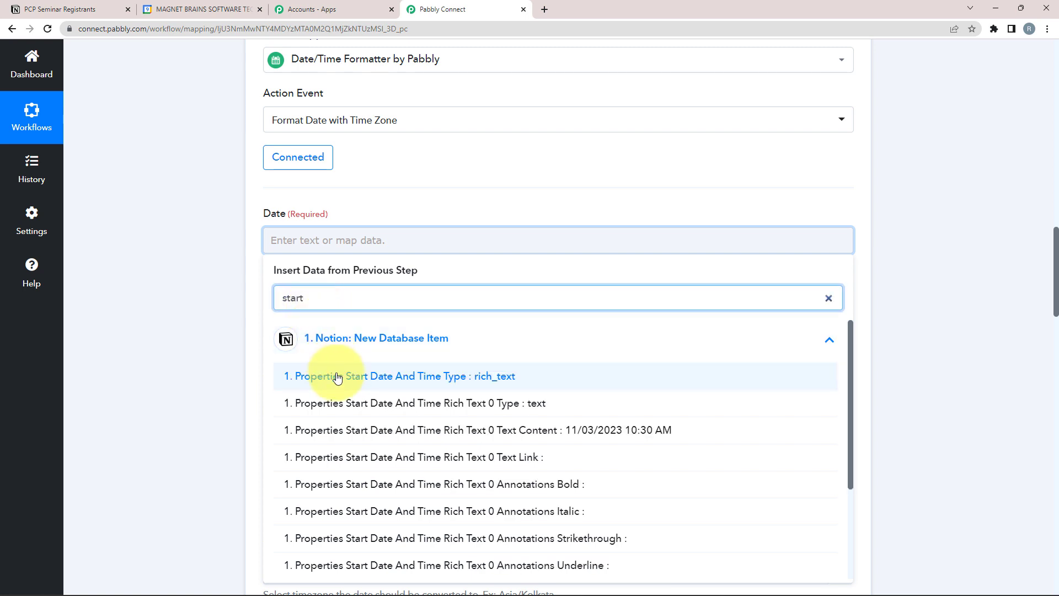
click(367, 429)
click(224, 322)
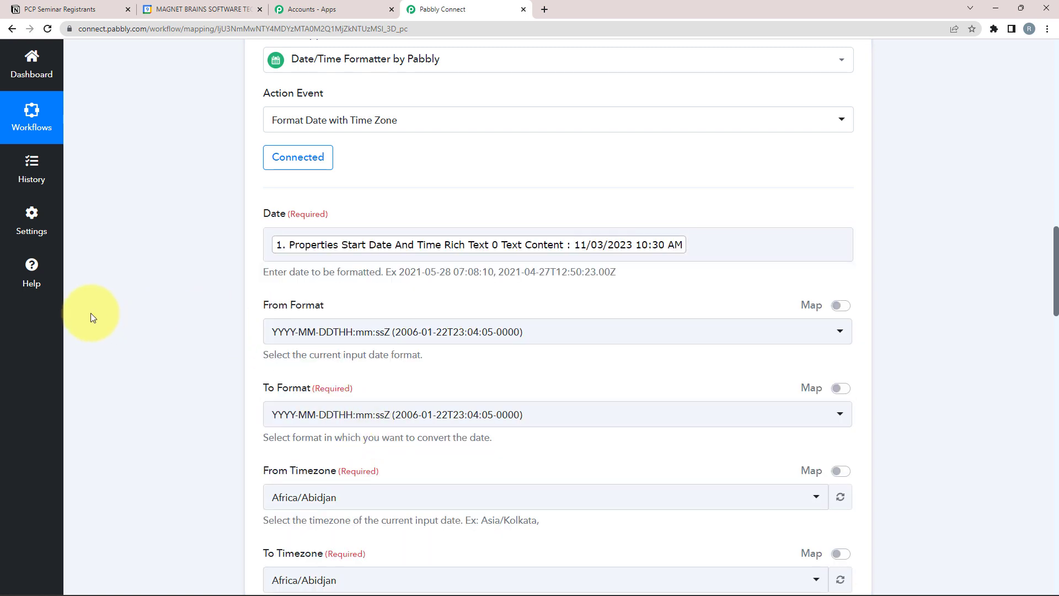
Step: Set the formatter's From Format to DD/MM/YYYY hh:mm:ss A and its To Format to YYYY-MM-DDTHH:mm:ss[Z]
scroll(166, 298, down, 1)
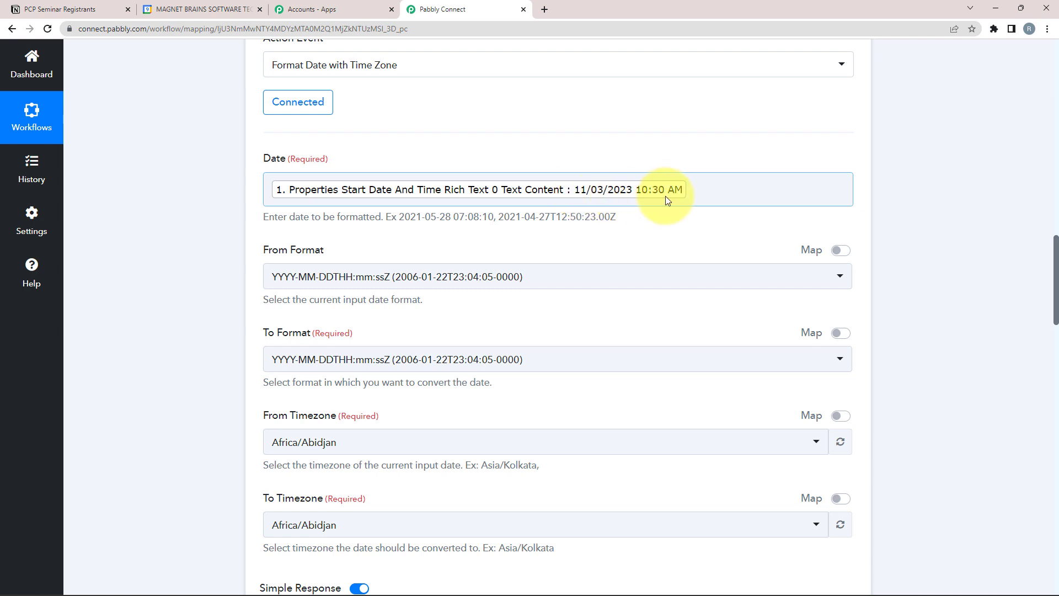
click(311, 278)
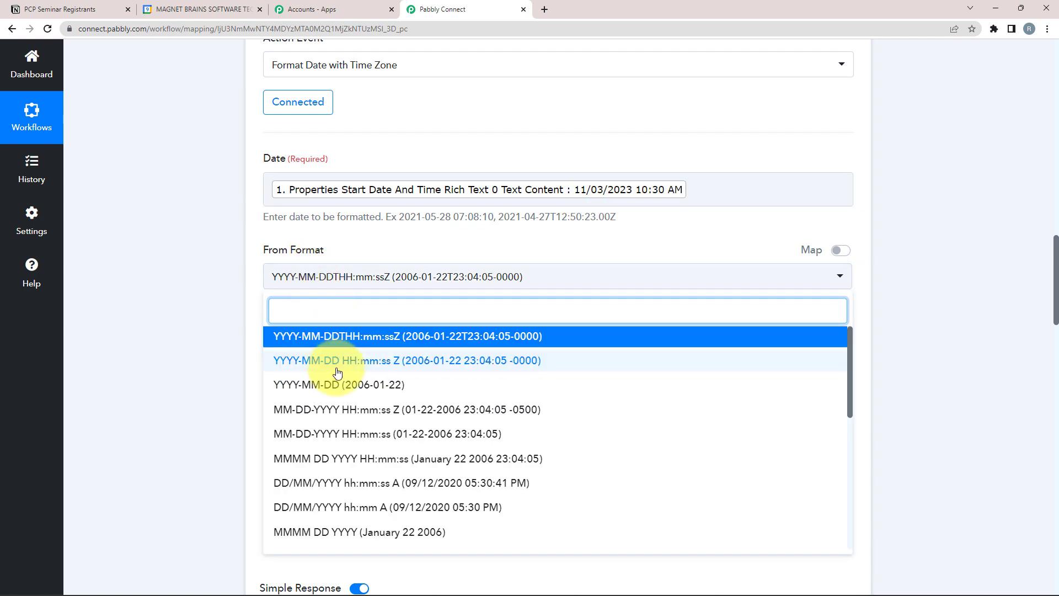
click(339, 485)
scroll(118, 270, down, 2)
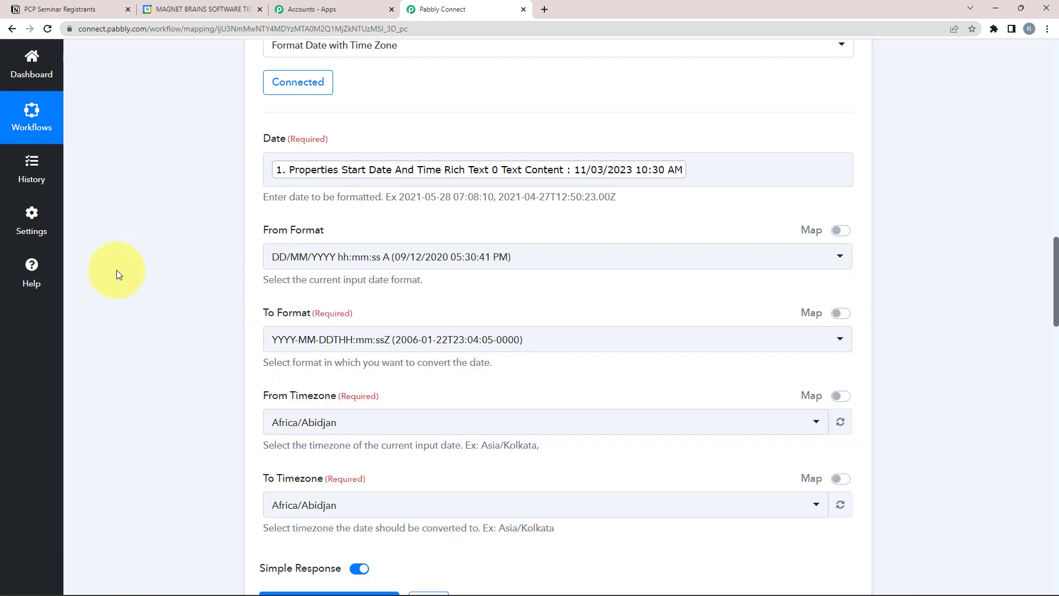
click(302, 251)
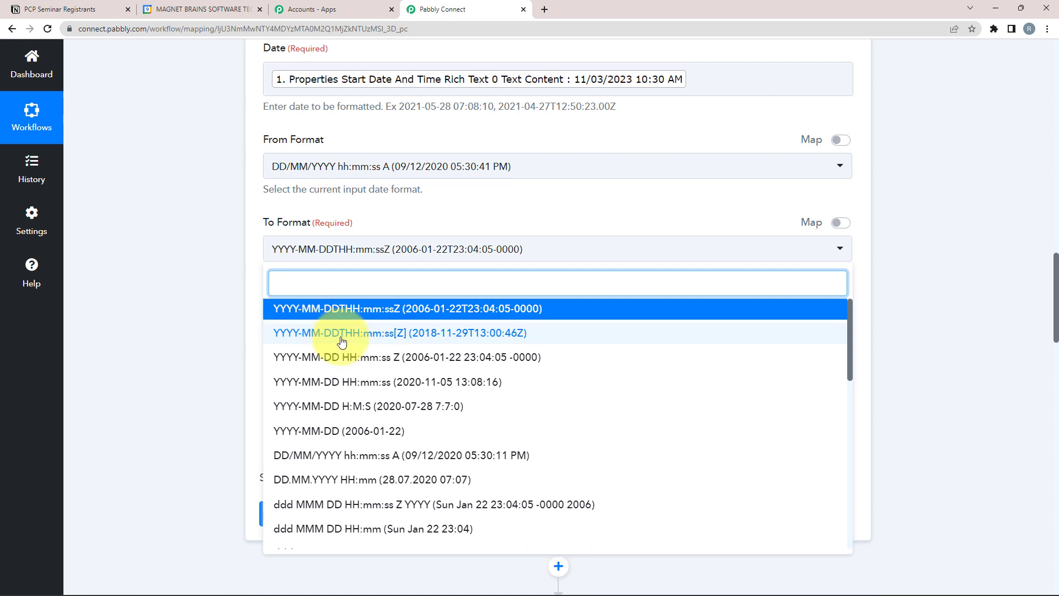
click(111, 262)
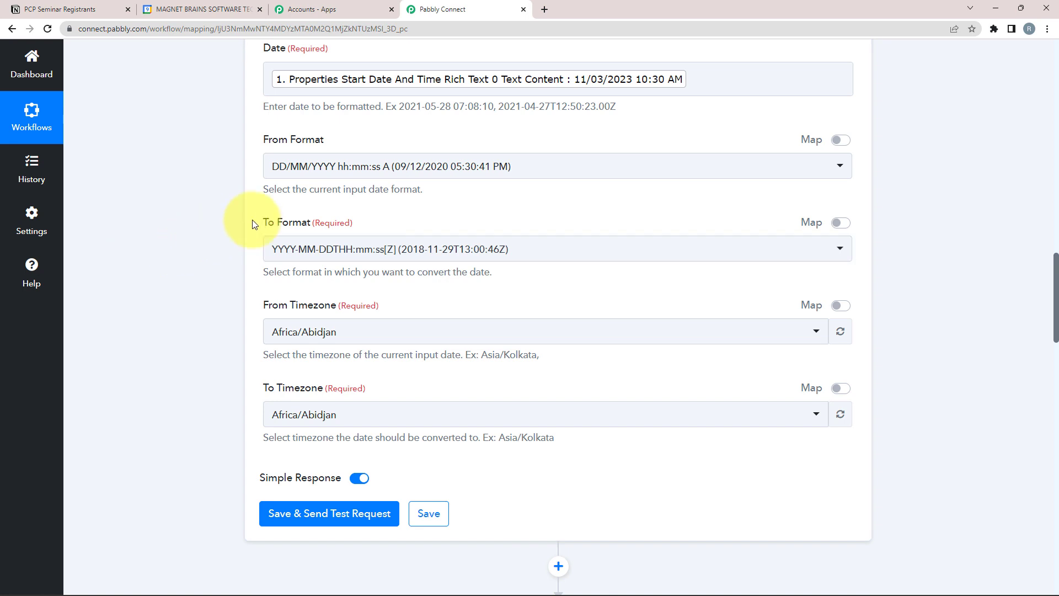
Step: Set the start date formatter's From Timezone to Asia/Kolkata and its To Timezone to Etc/UTC
scroll(271, 259, down, 1)
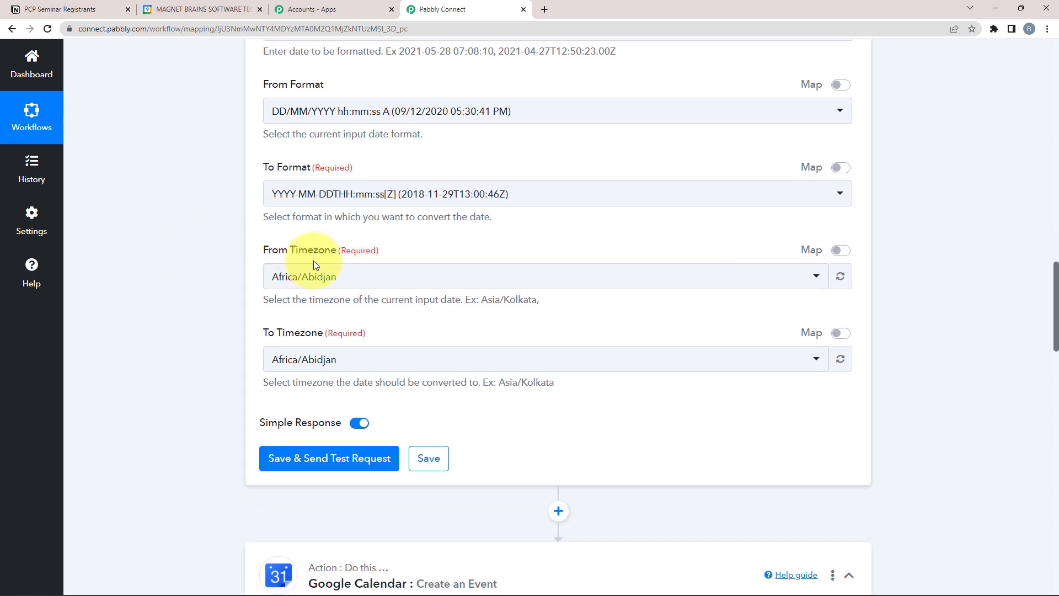
click(317, 275)
text(a)
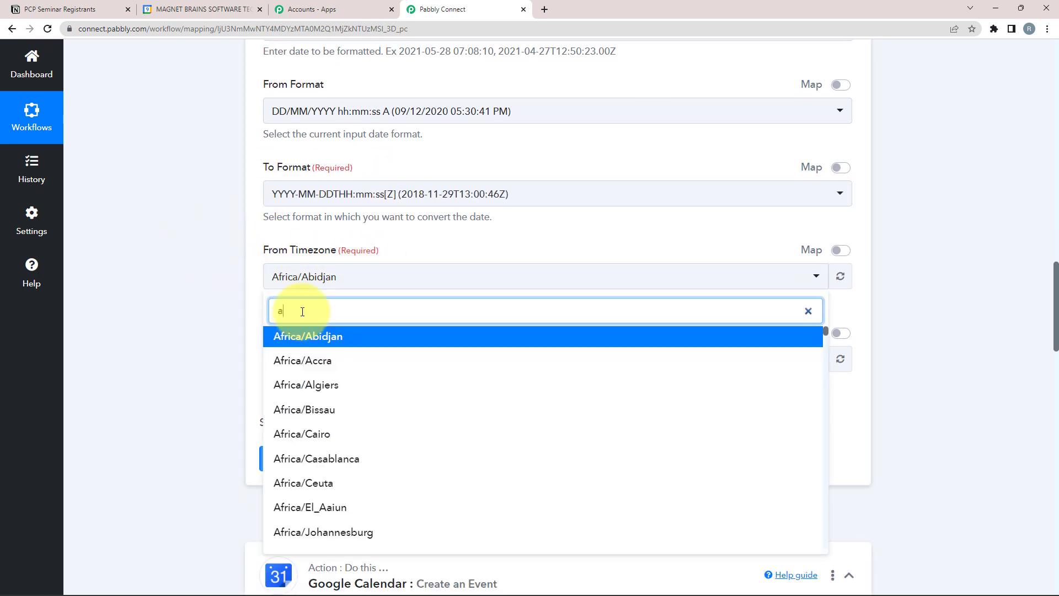
text(sia/kol)
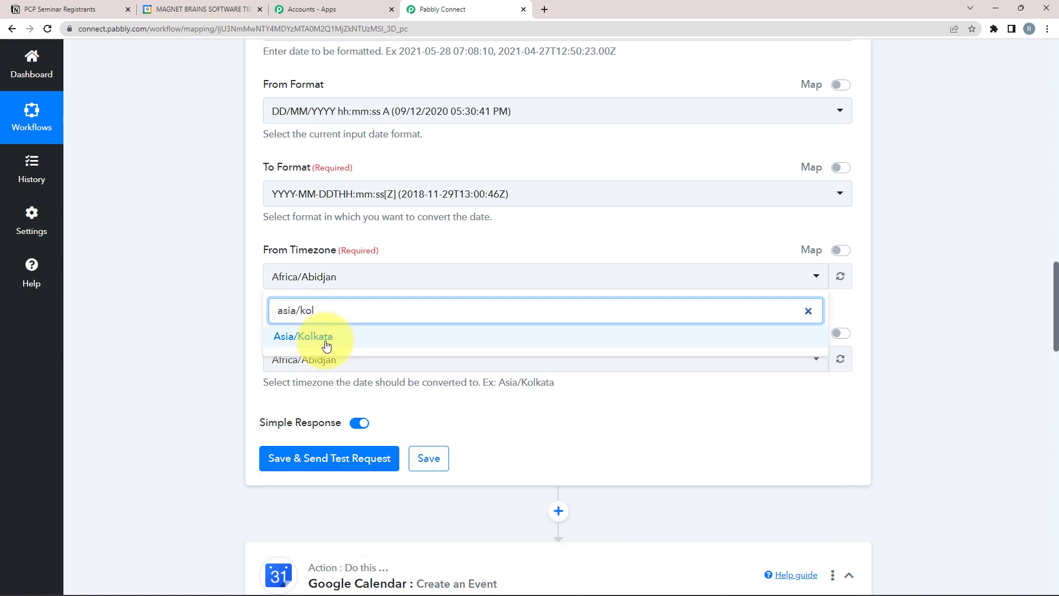
click(298, 335)
click(270, 358)
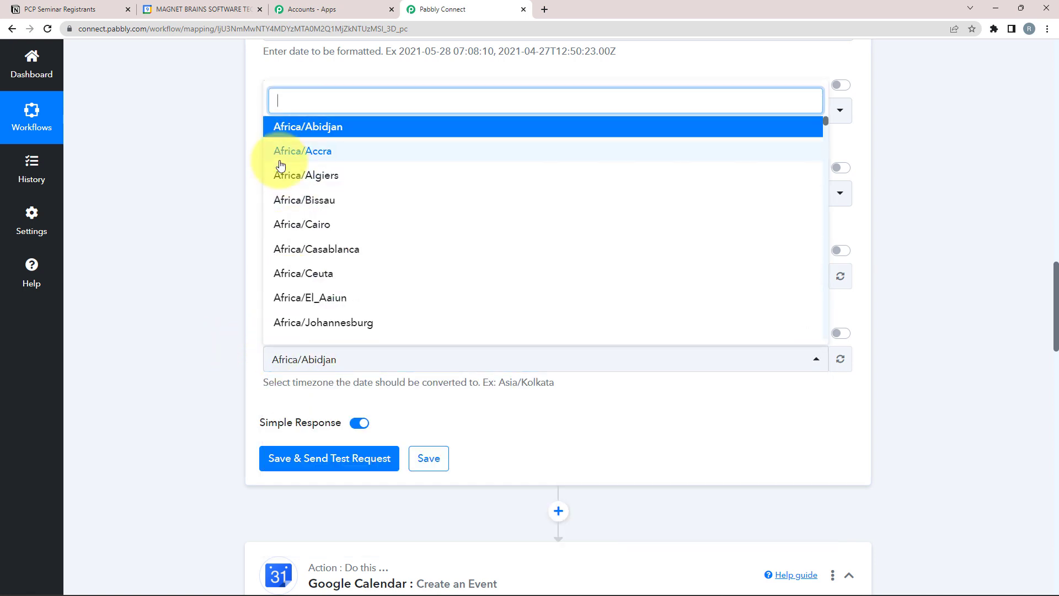
text(utc)
click(284, 323)
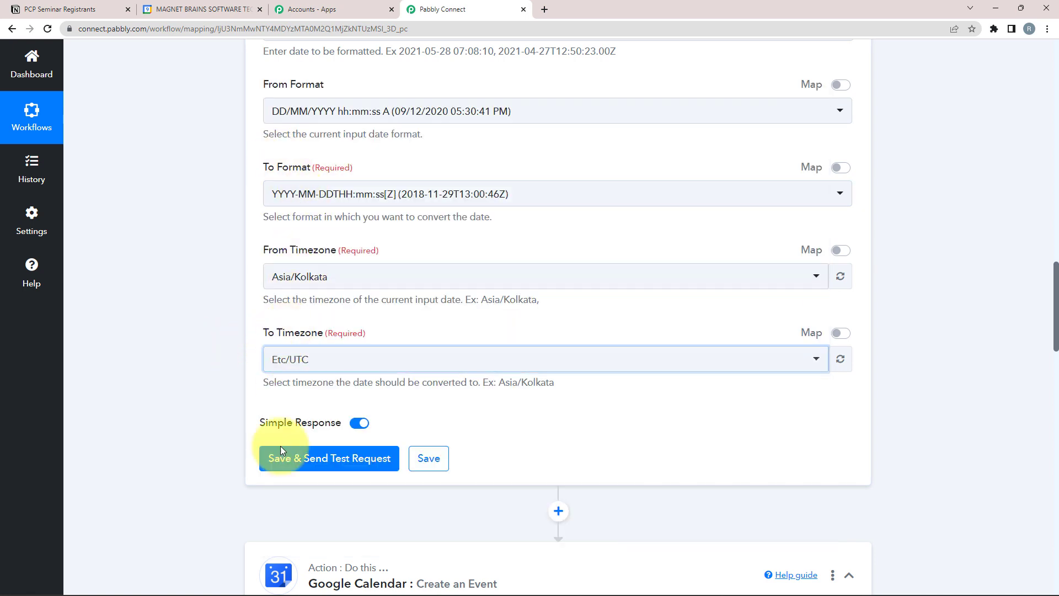
Step: Save the start date formatter, send a test request and check the Result value in the response
click(331, 460)
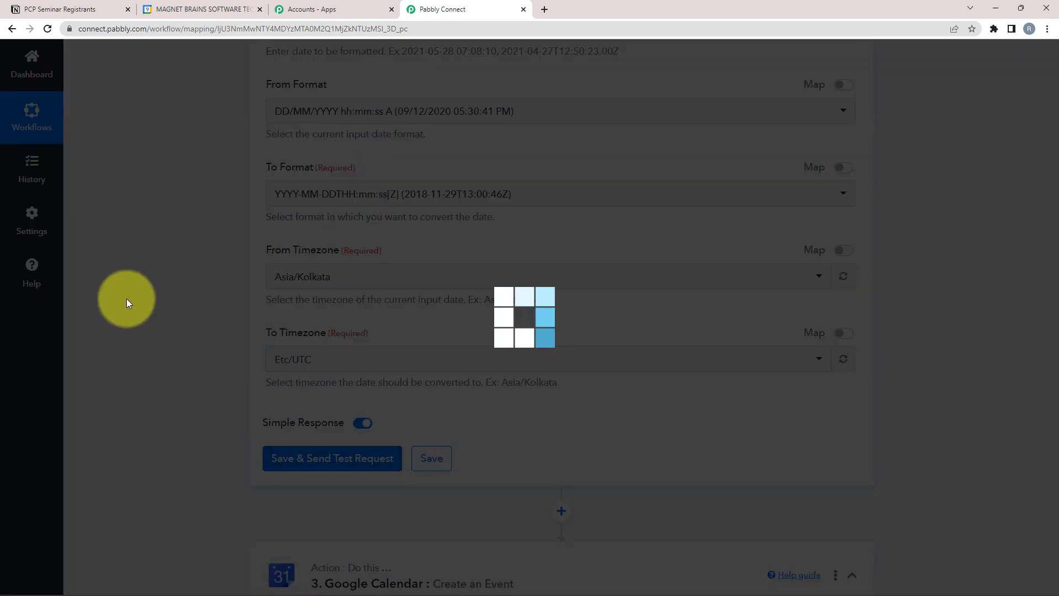
scroll(160, 419, down, 2)
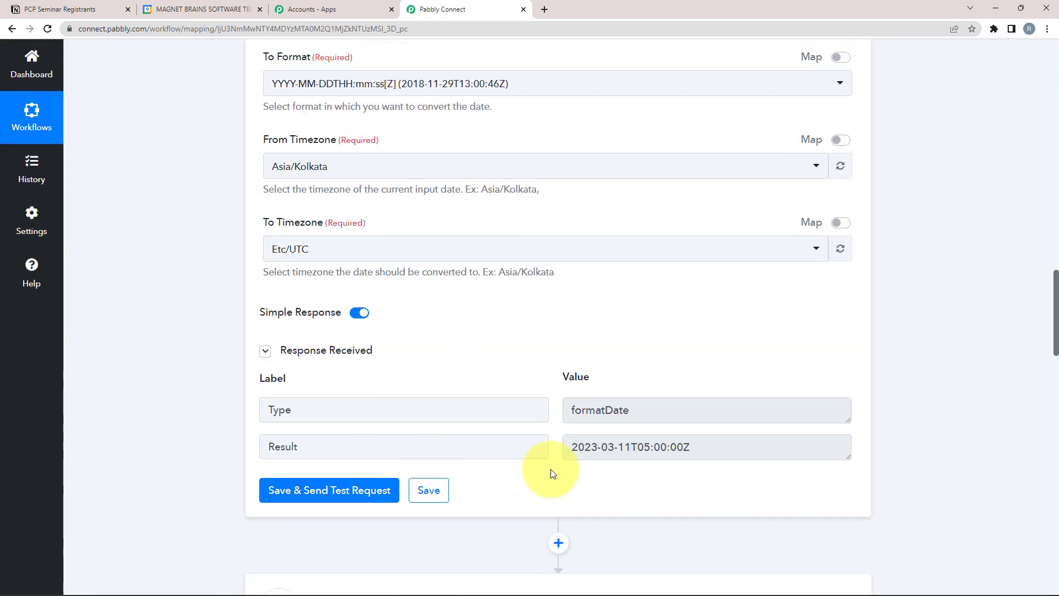
drag(690, 446, 593, 444)
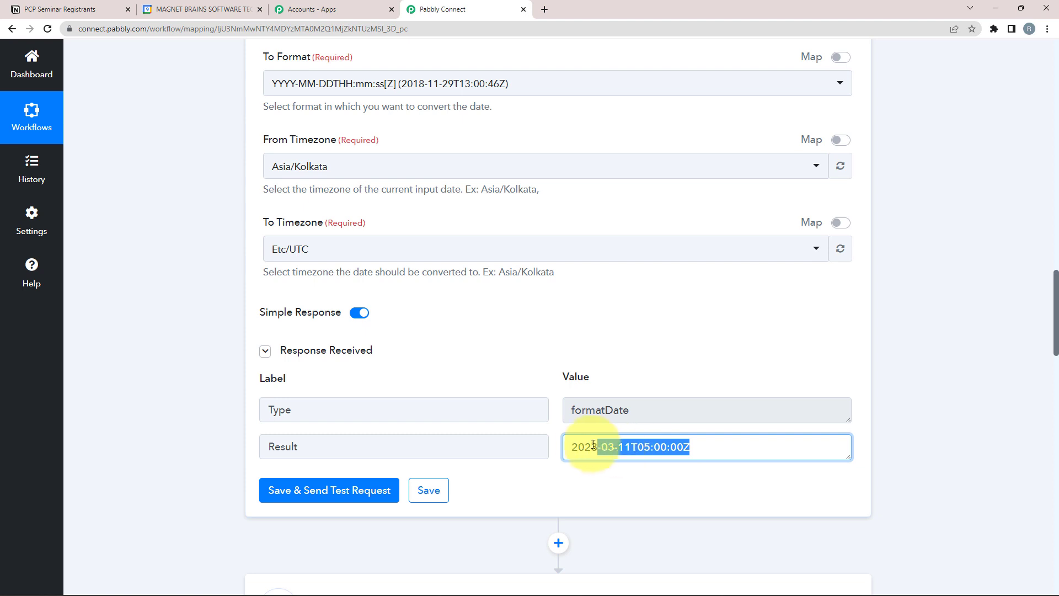
click(603, 491)
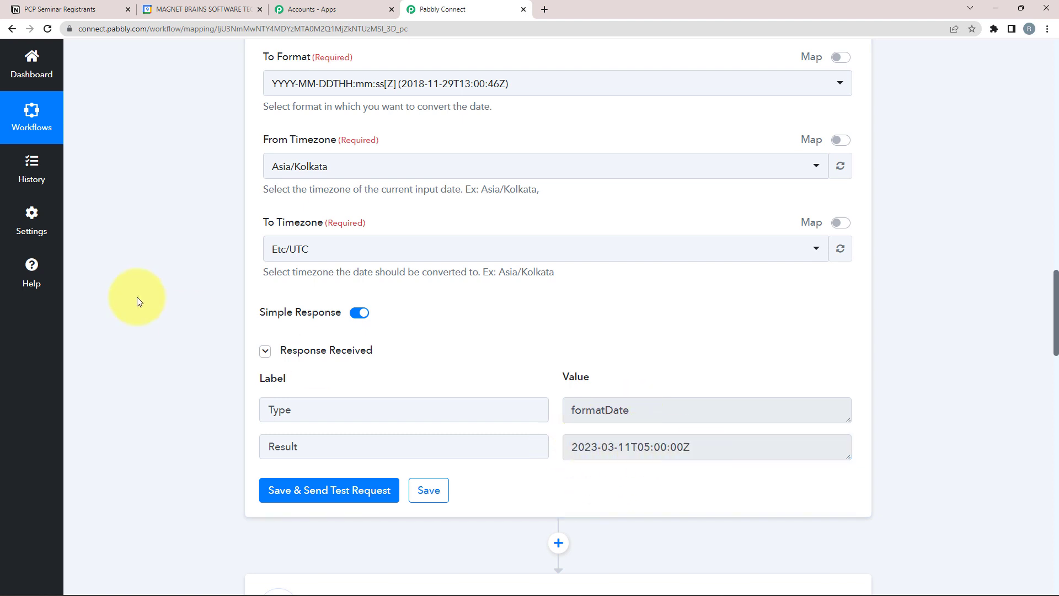
Step: Insert a second Date/Time Formatter action before Google Calendar and connect it with Format Date with Time Zone as action event
scroll(187, 308, down, 3)
click(558, 377)
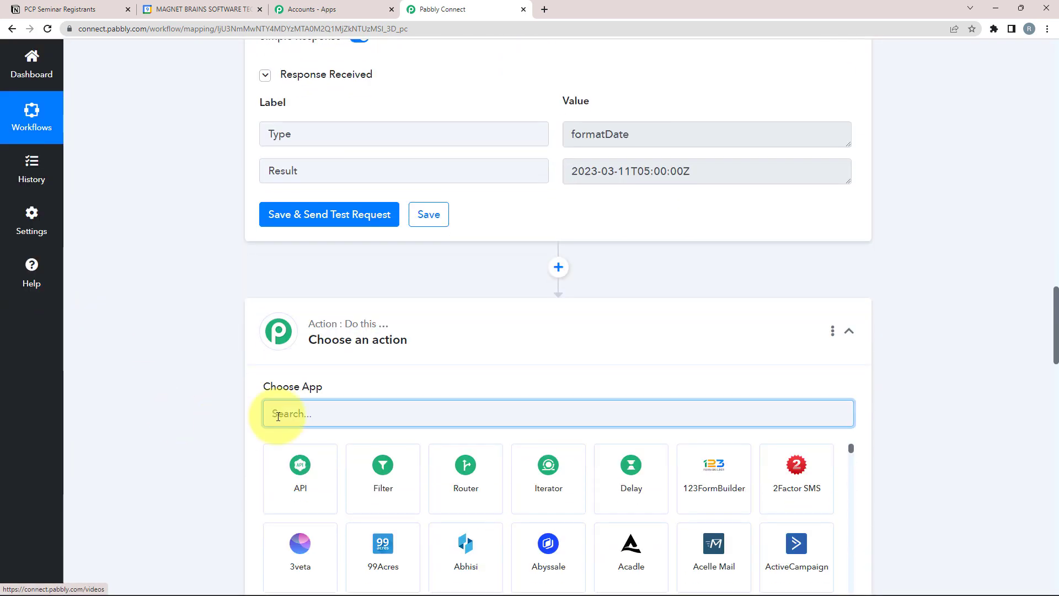
text(date)
key(Return)
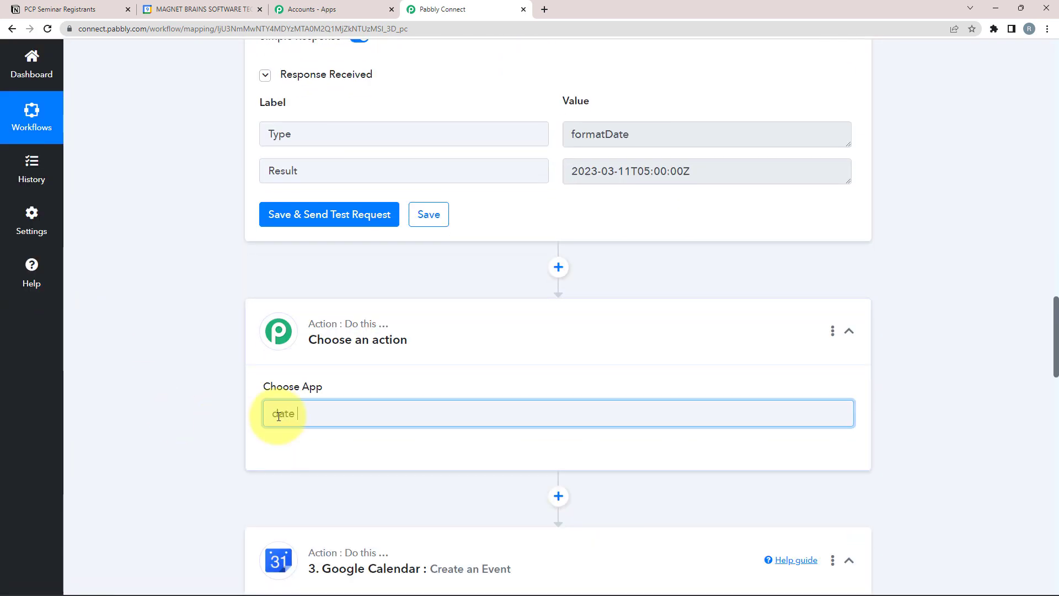
click(306, 164)
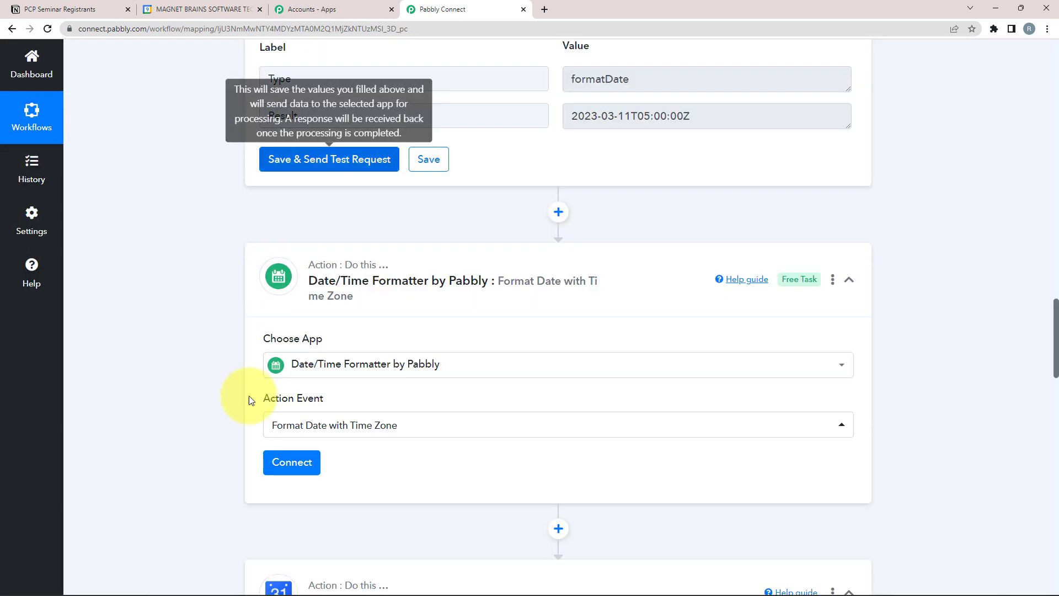
click(286, 468)
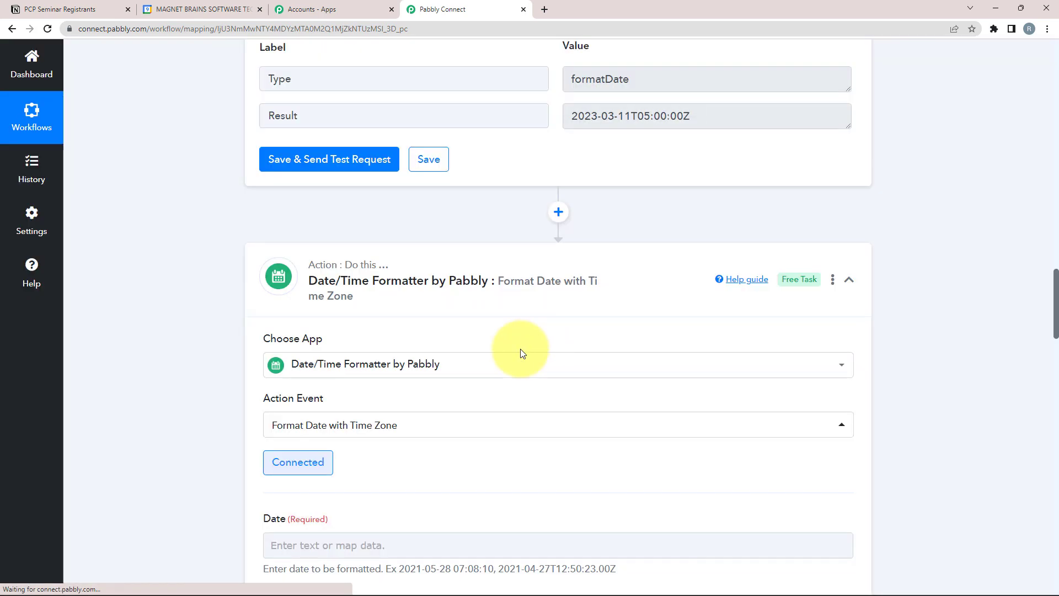
Step: Map the second formatter's Date to the Notion Properties End Date And Time Rich Text 0 Text Content value
scroll(221, 382, down, 1)
click(320, 383)
scroll(211, 374, down, 2)
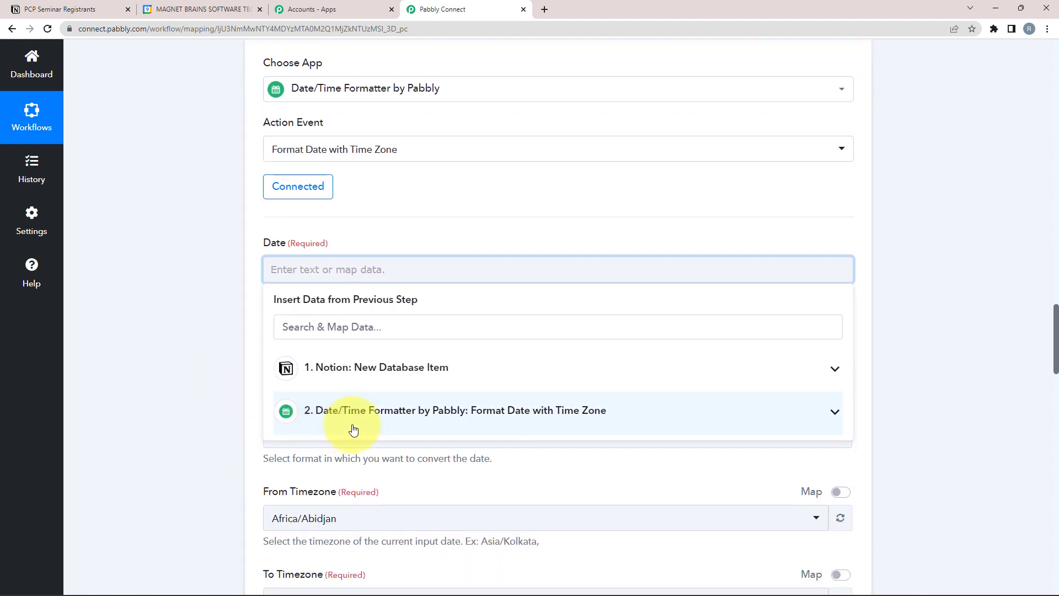
click(339, 373)
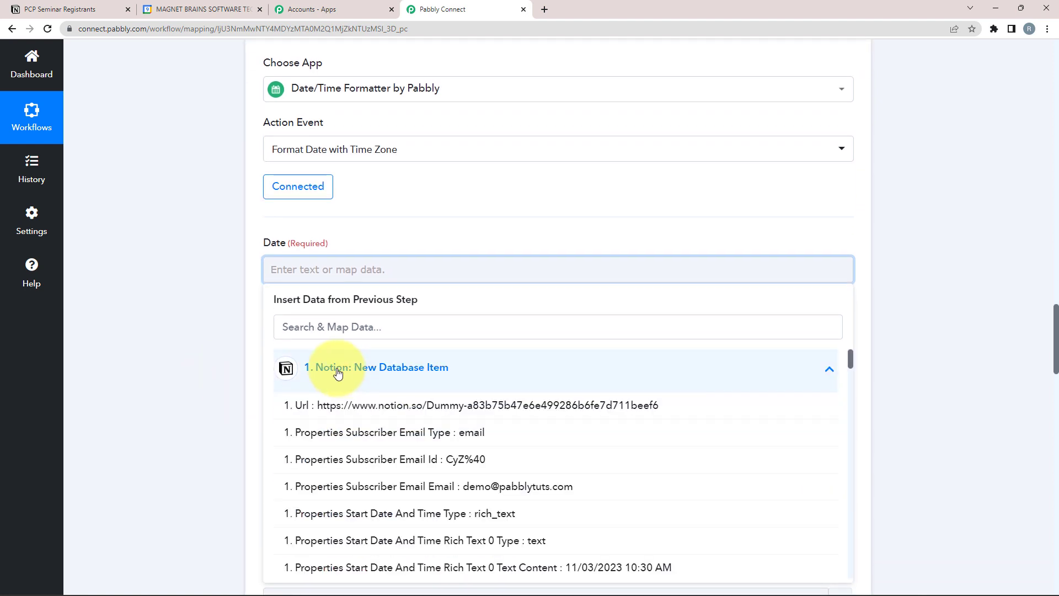
click(314, 327)
text(end)
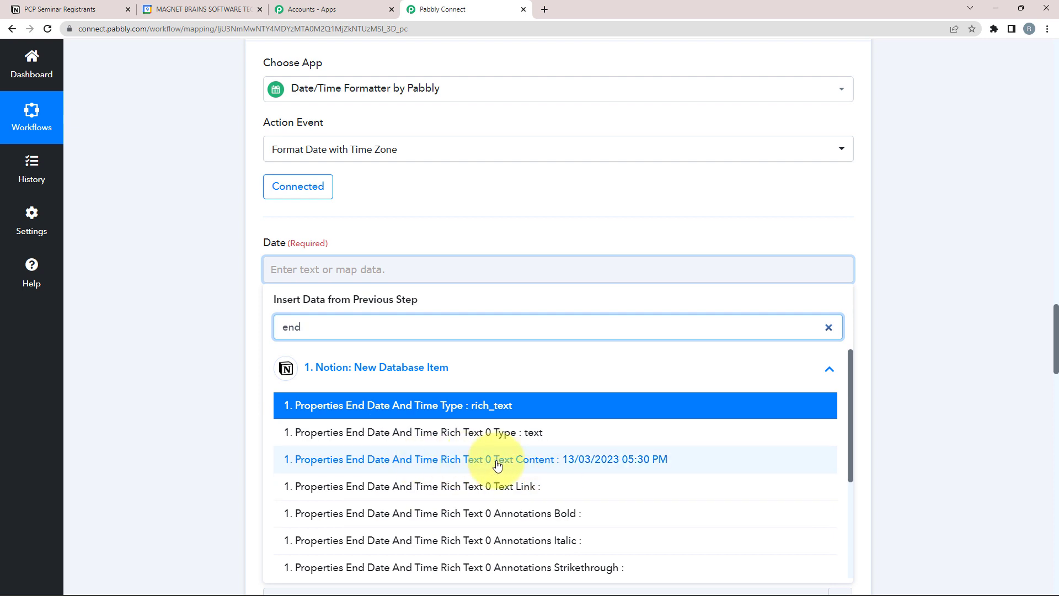
click(436, 465)
click(134, 295)
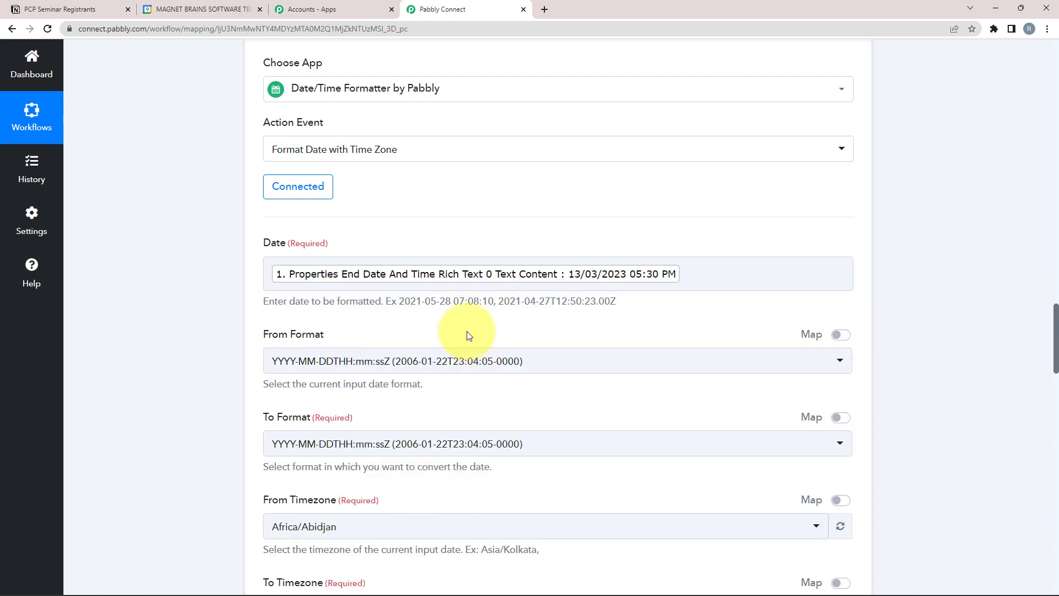
Step: Convert the end date from DD/MM/YYYY hh:mm:ss A to YYYY-MM-DDTHH:mm:ss[Z] in the second formatter's format settings
scroll(363, 297, down, 2)
click(297, 254)
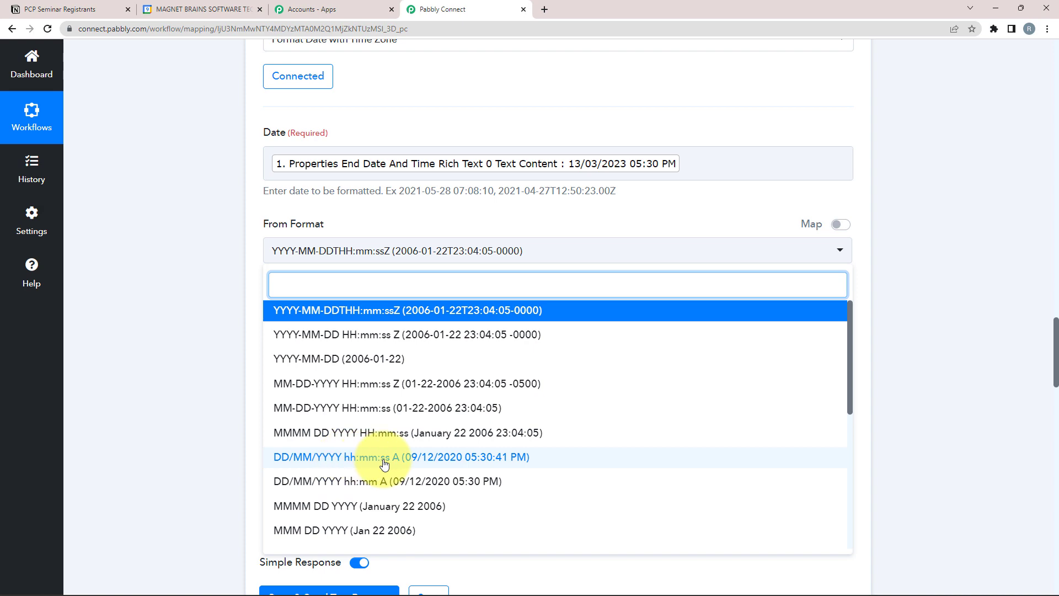
click(346, 458)
scroll(378, 251, down, 2)
click(287, 223)
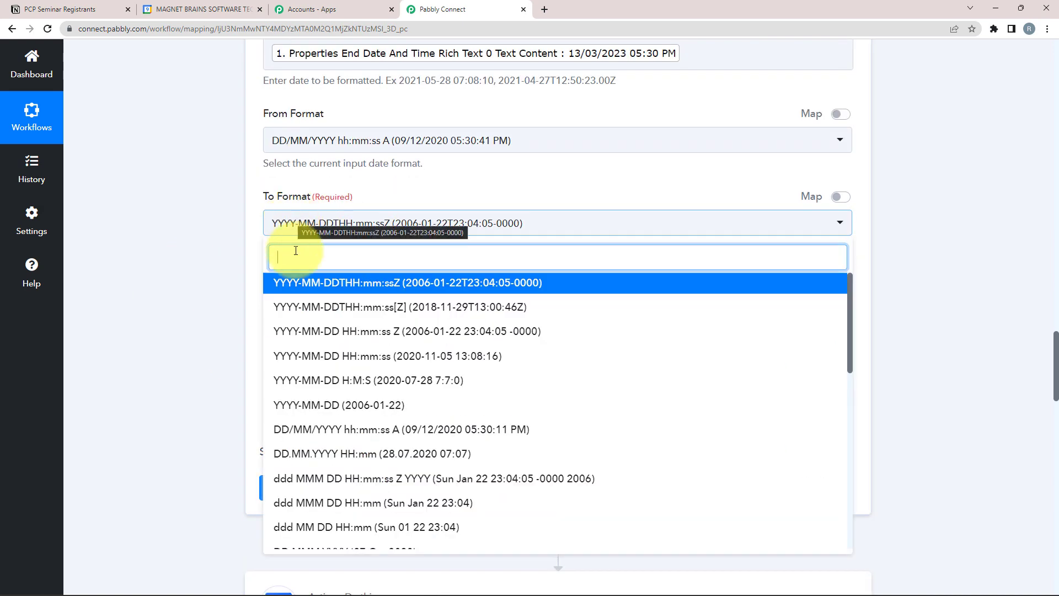
click(372, 312)
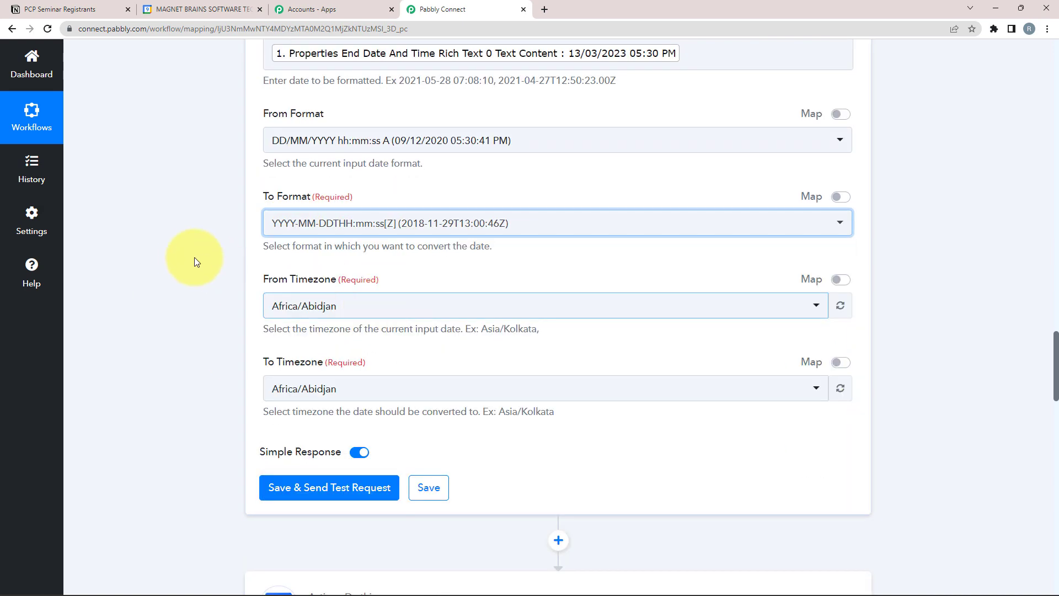
Step: Set the end date formatter's From Timezone to Asia/Kolkata and its To Timezone to Etc/UTC
click(284, 309)
text(as)
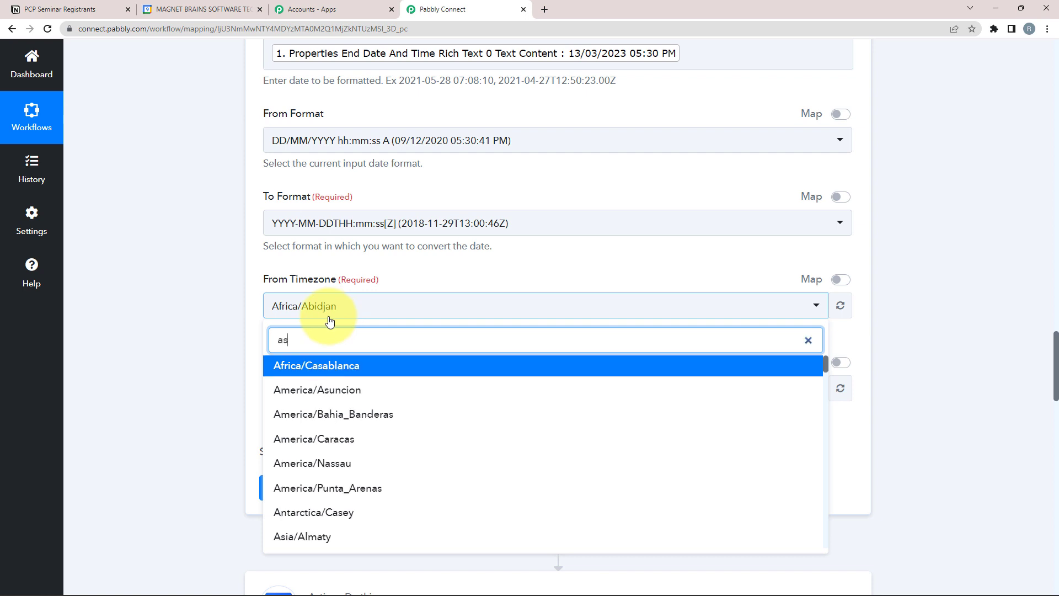
text(ia/)
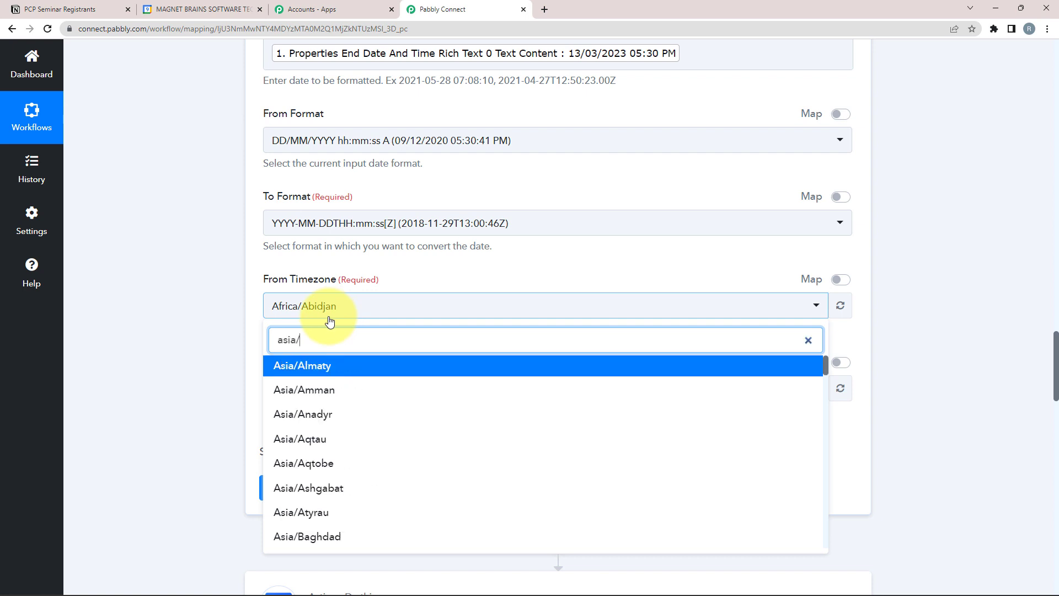
text(kol)
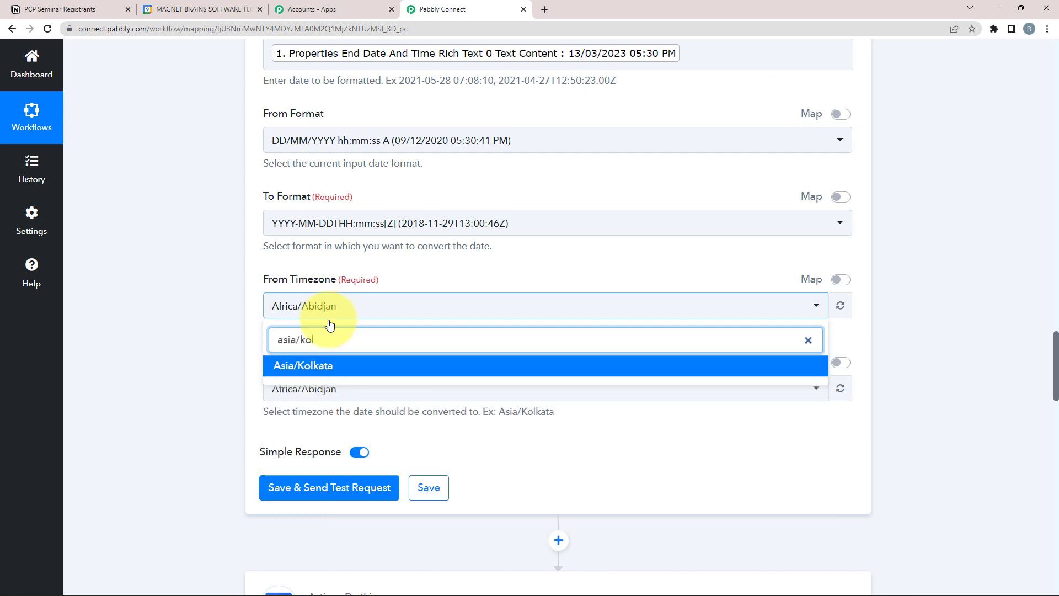
click(302, 368)
click(297, 396)
text(utc)
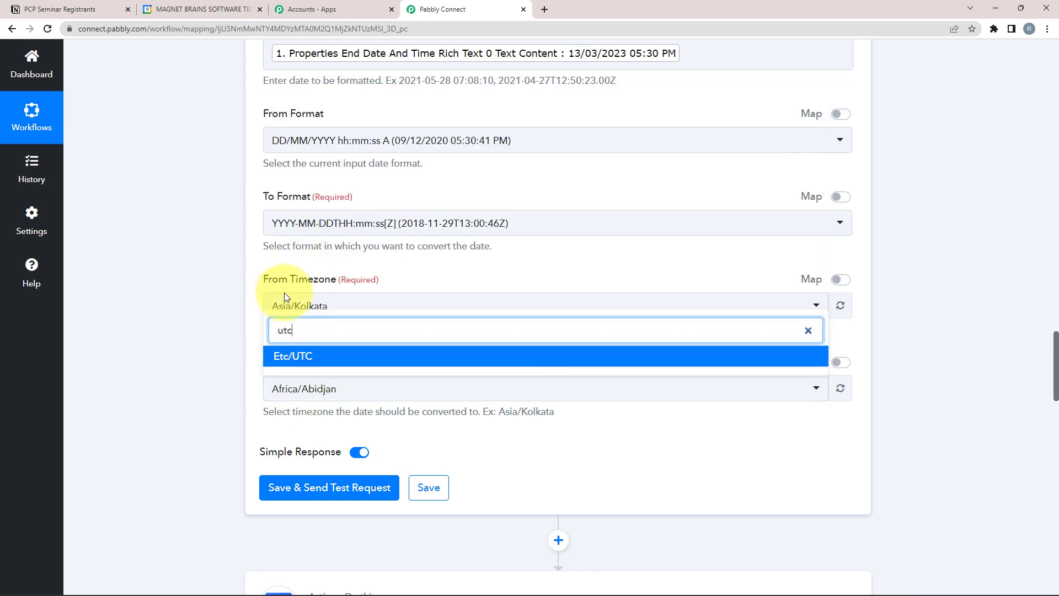
key(Return)
Step: Save the end date formatter, send a test request and check the Result value in the response
scroll(194, 381, down, 1)
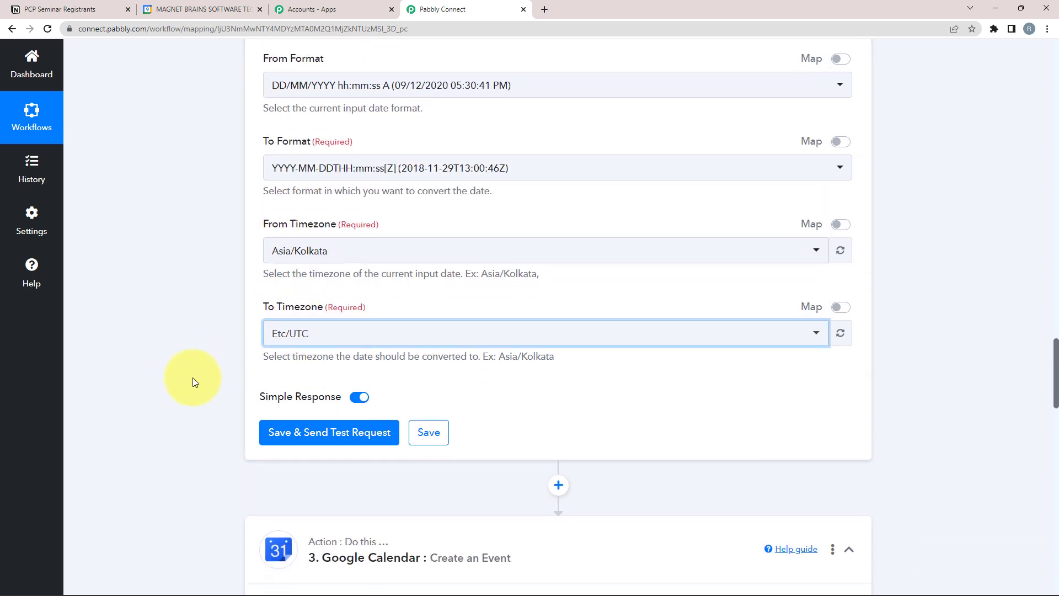
click(273, 431)
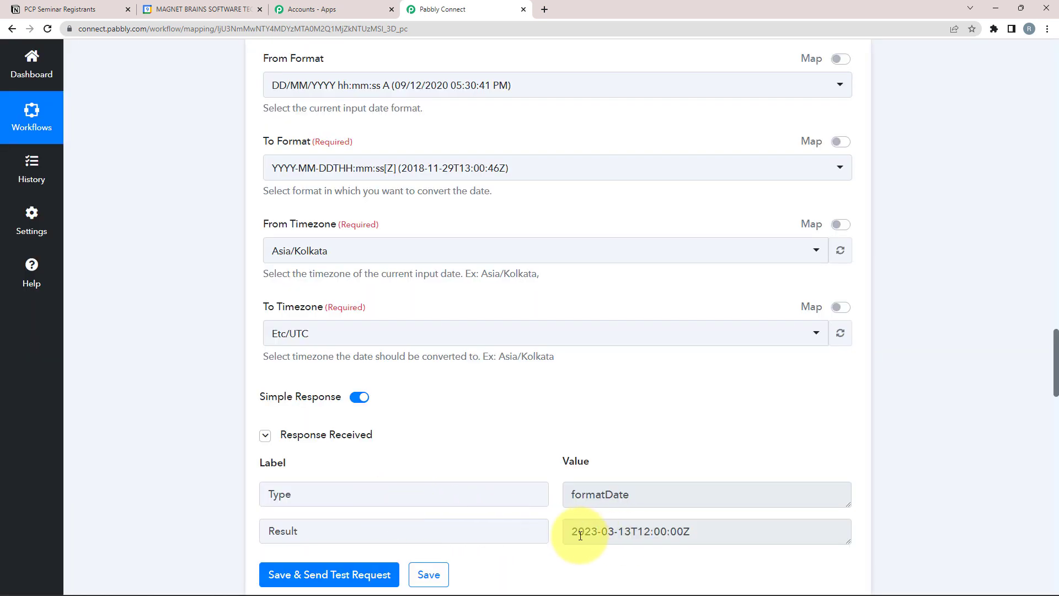
drag(689, 533, 585, 539)
click(132, 411)
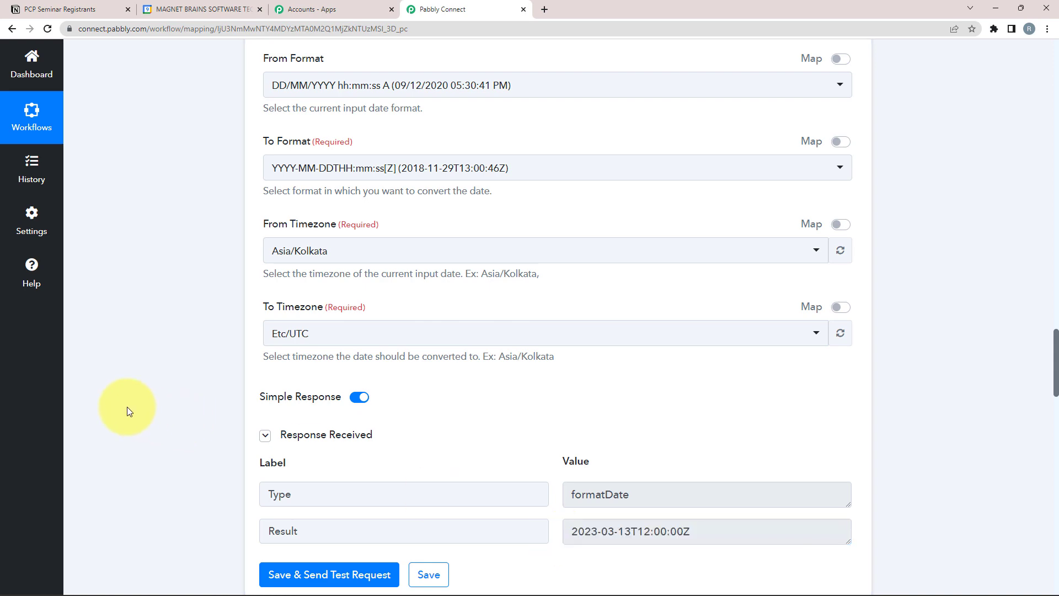
Step: Re-save the existing Google Calendar #7 connection for the Create an Event action
scroll(264, 350, down, 4)
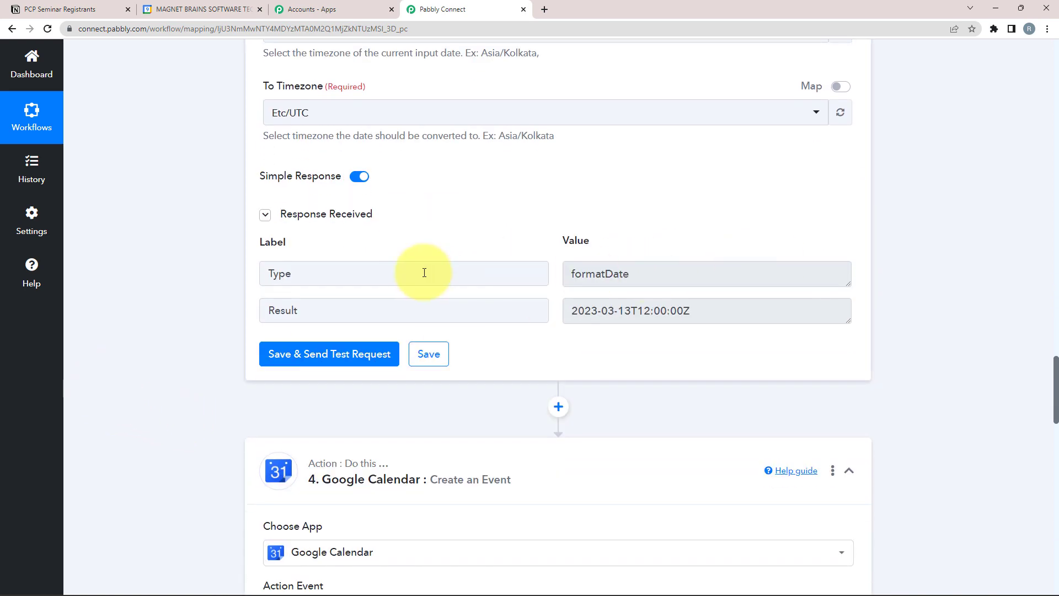
scroll(207, 295, down, 13)
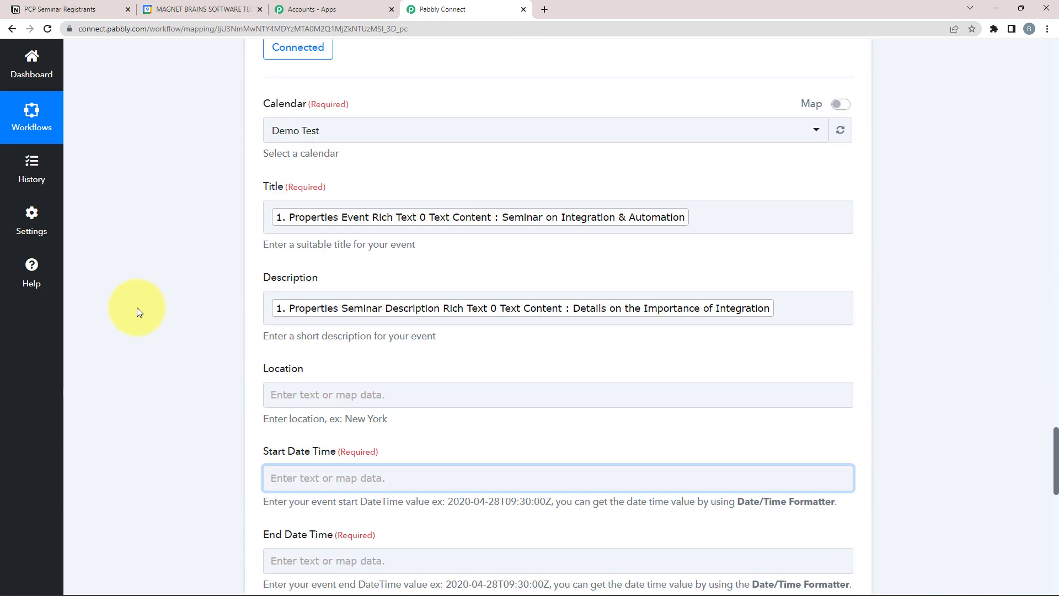
click(279, 308)
scroll(219, 306, up, 7)
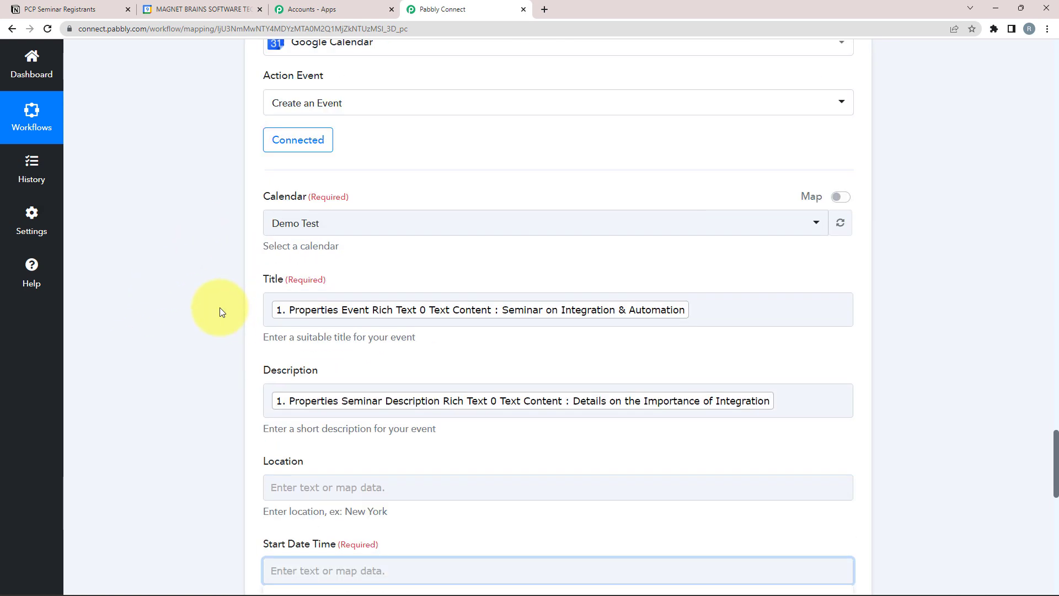
click(299, 269)
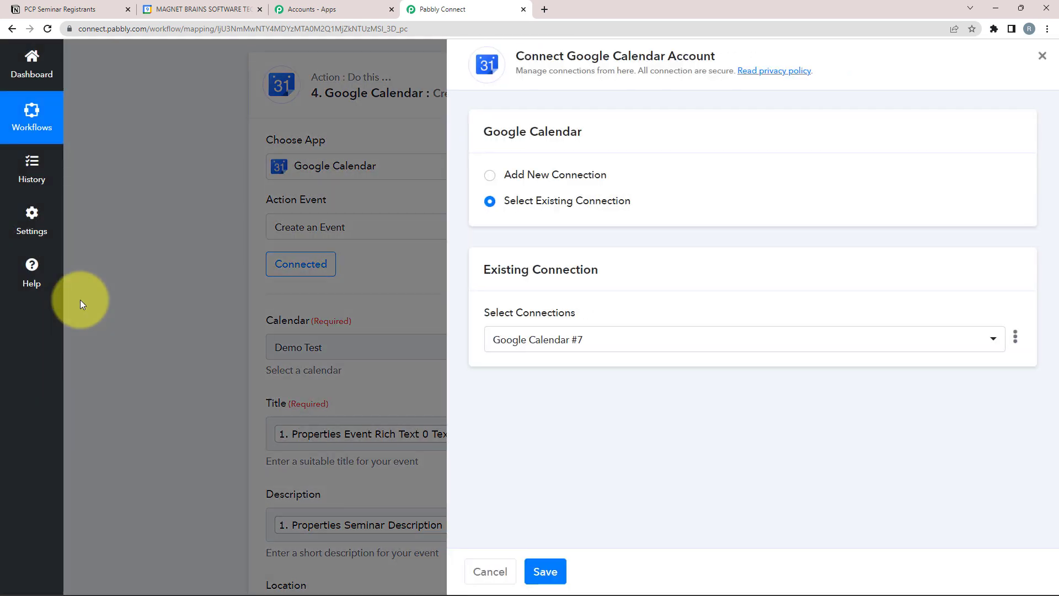
click(545, 573)
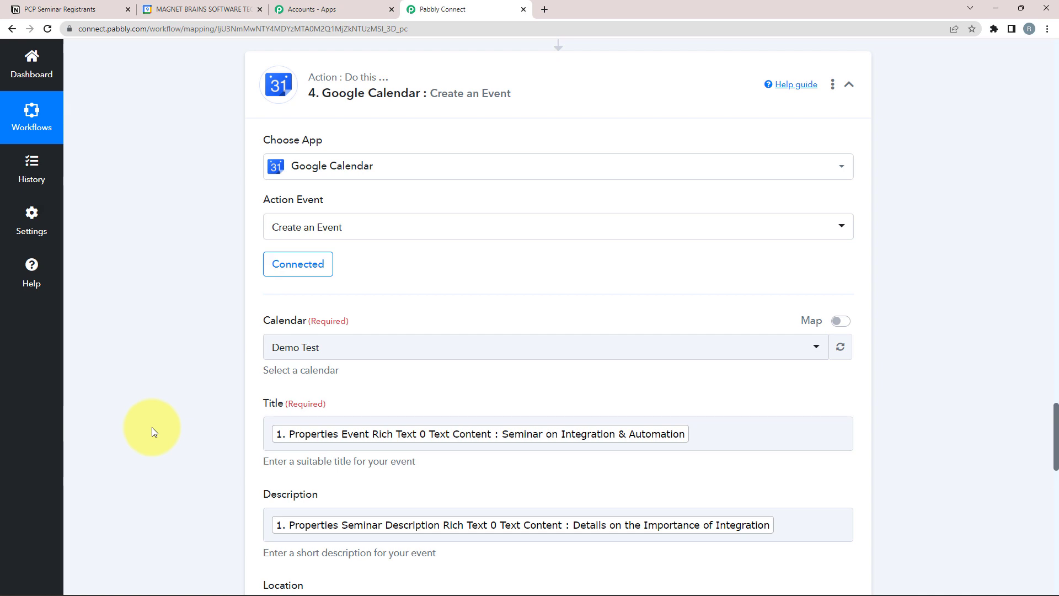
Step: Map the calendar event's Start Date Time to the Result value of the first Date/Time Formatter, step 2
scroll(153, 431, down, 6)
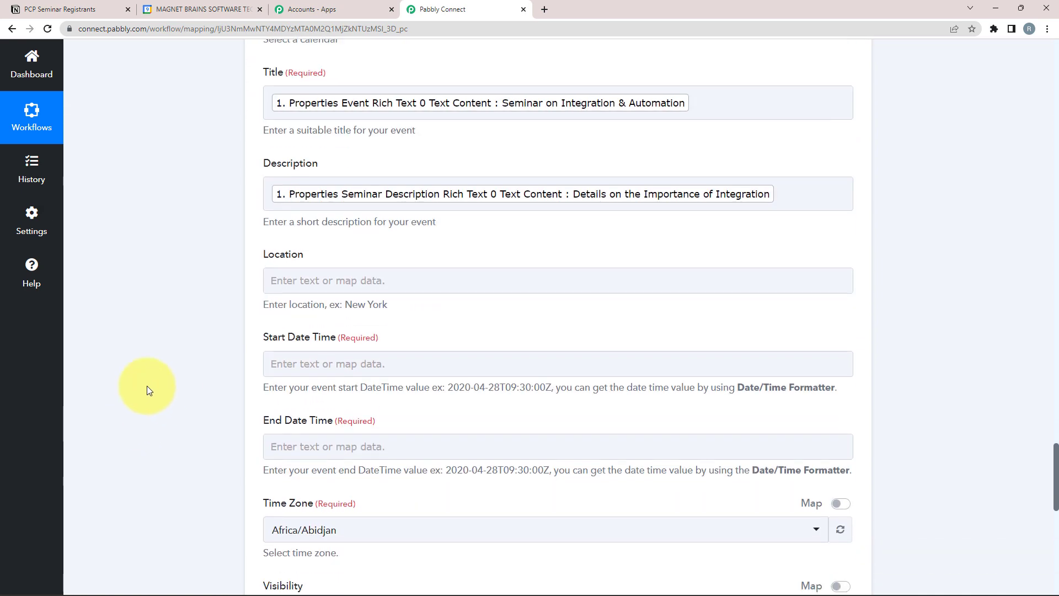
click(342, 364)
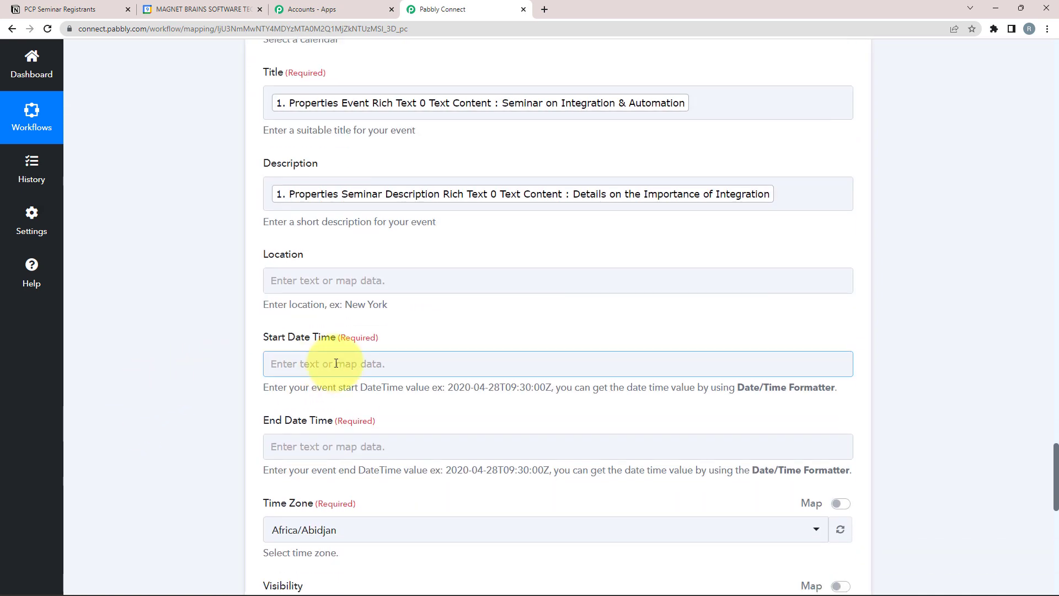
click(303, 364)
scroll(154, 342, down, 2)
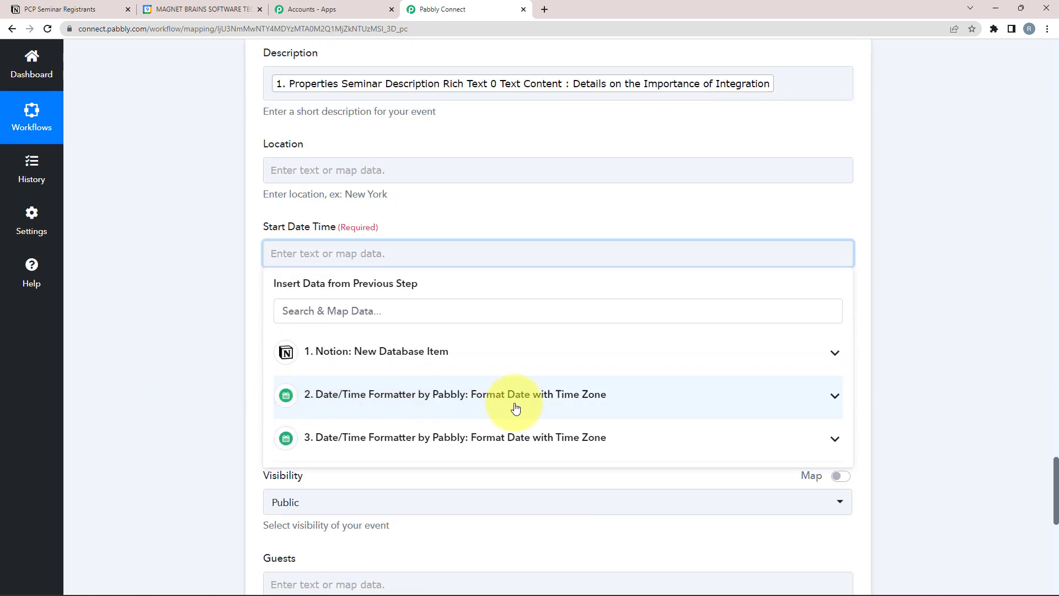
click(480, 401)
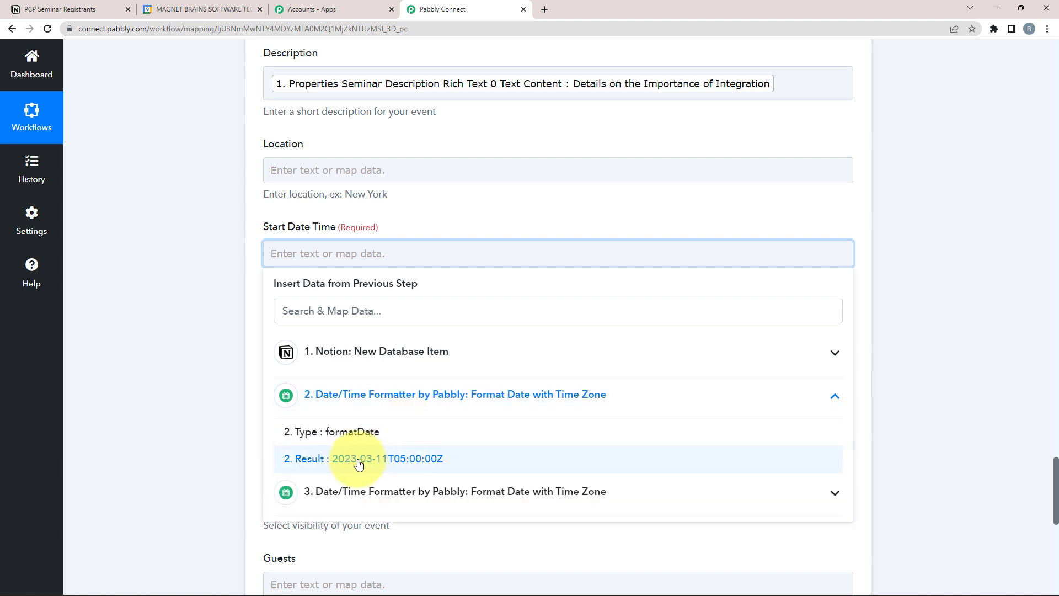
click(381, 459)
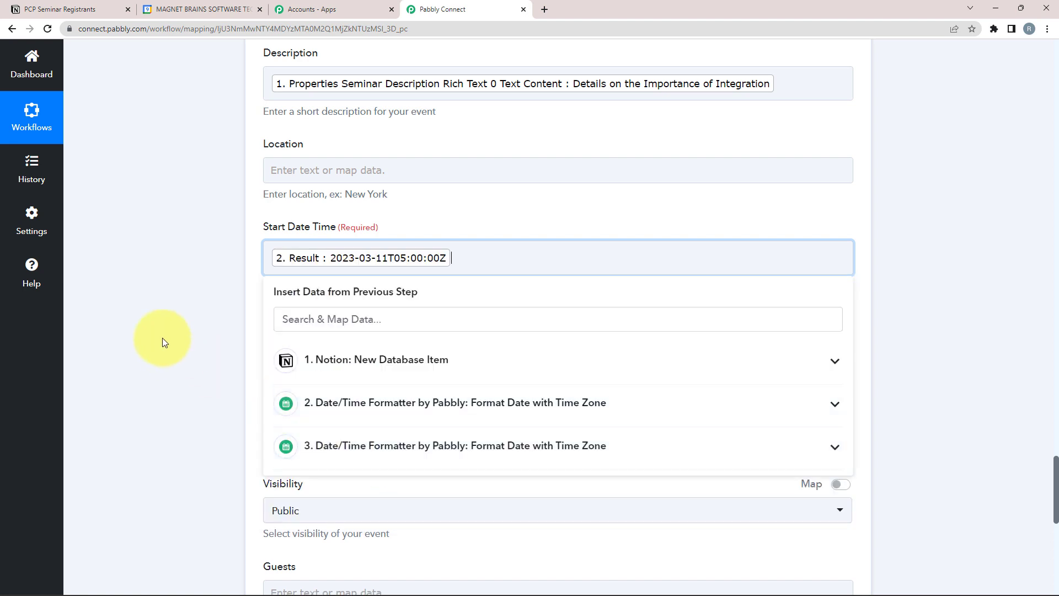
click(162, 337)
Step: Map the calendar event's End Date Time to the Result value of the second Date/Time Formatter, step 3
scroll(162, 337, down, 2)
click(331, 236)
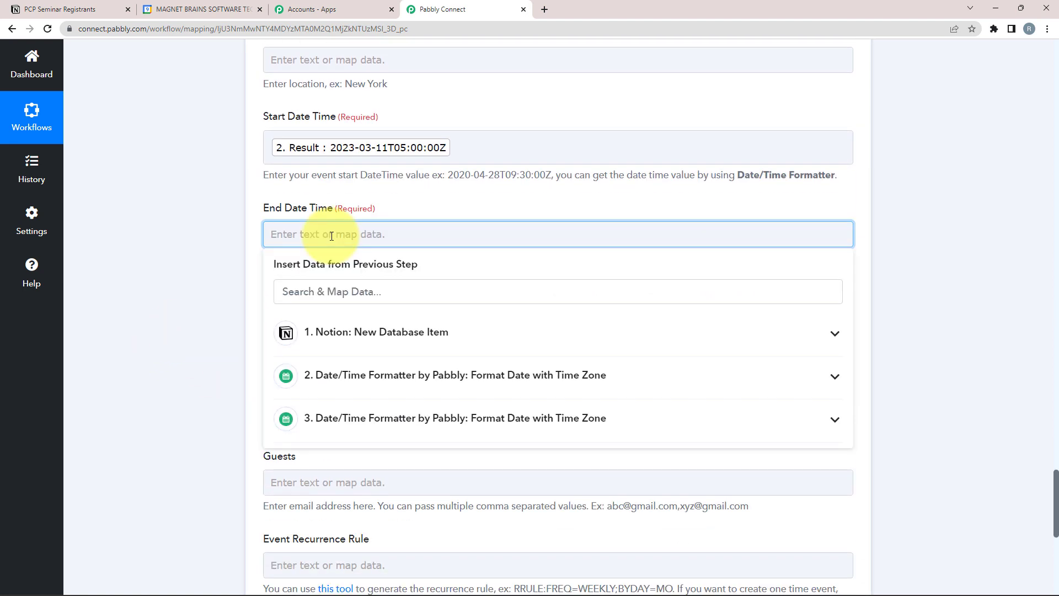
click(347, 417)
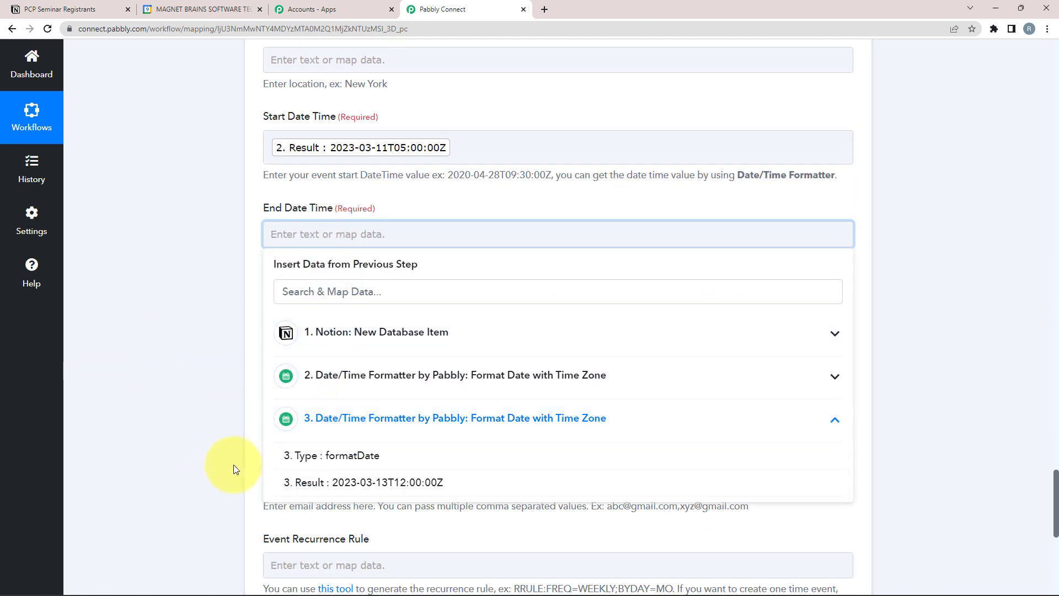
click(384, 483)
click(147, 260)
Step: Set the calendar event's Time Zone to Etc/UTC and its Visibility to Public
scroll(248, 282, down, 1)
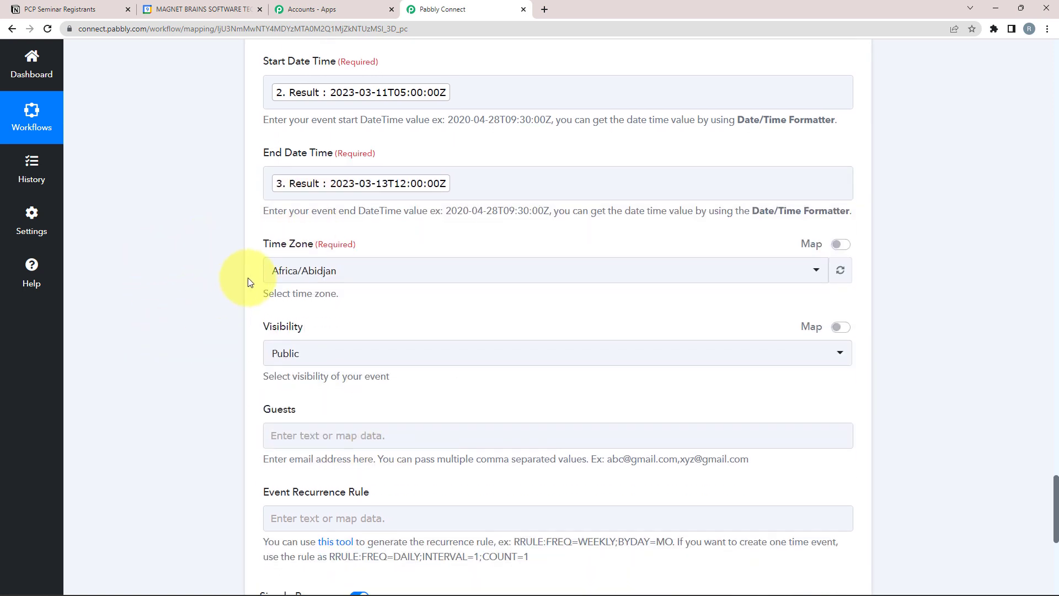
click(267, 276)
text(ut)
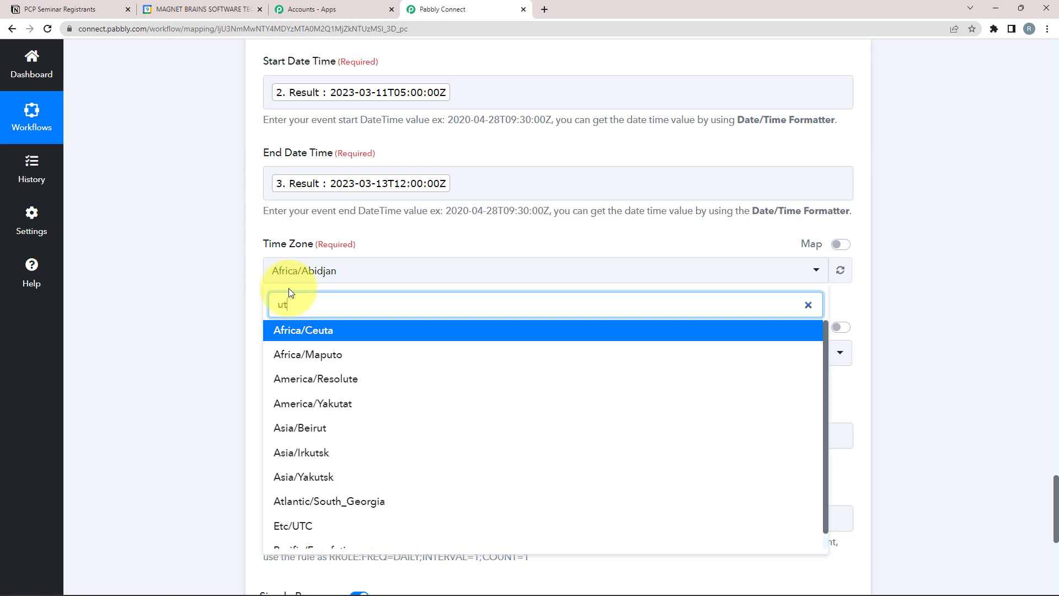
text(c)
click(292, 330)
click(308, 359)
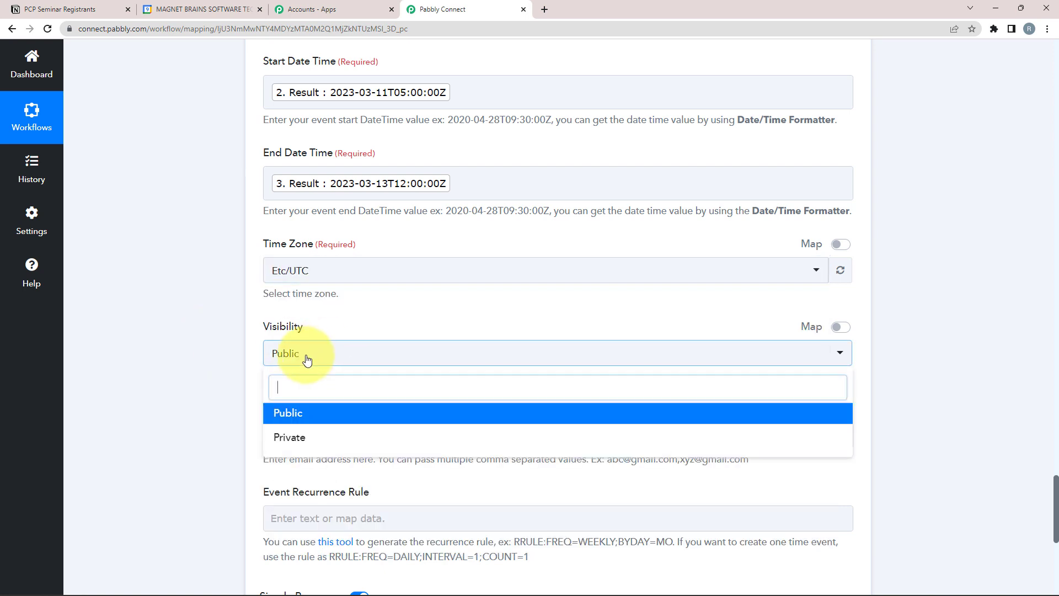
click(279, 413)
Step: Map the event's Guests to the Notion Properties Subscriber Email Email value, searching the previous-step data for "@"
scroll(279, 299, down, 3)
click(285, 269)
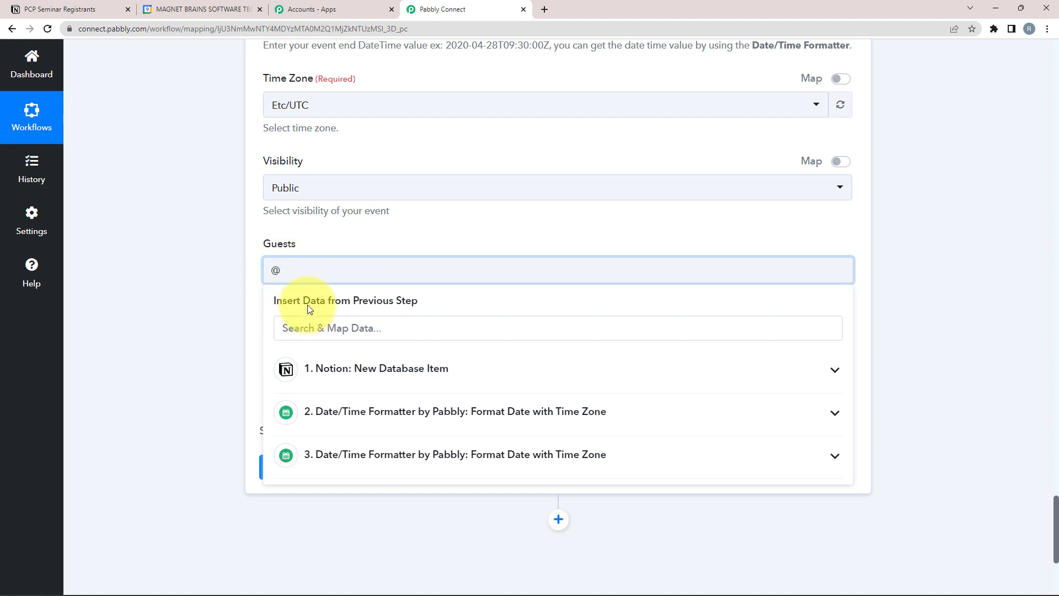
key(BackSpace)
click(279, 329)
text(@)
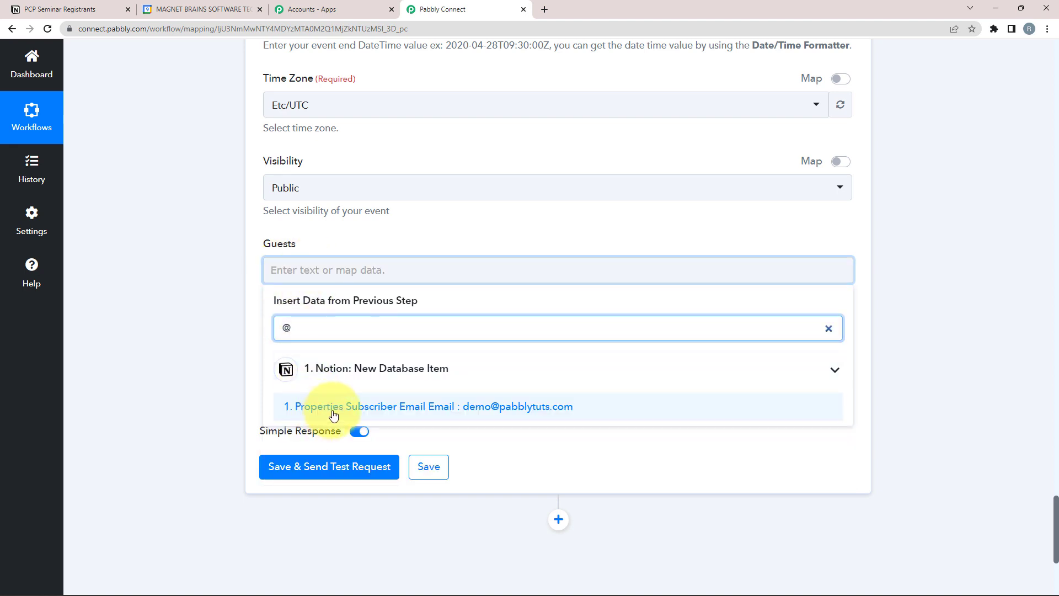
click(303, 408)
click(124, 307)
Step: Save the Create an Event action, send a test request and check the status, organizer and date values in the response
scroll(123, 308, down, 1)
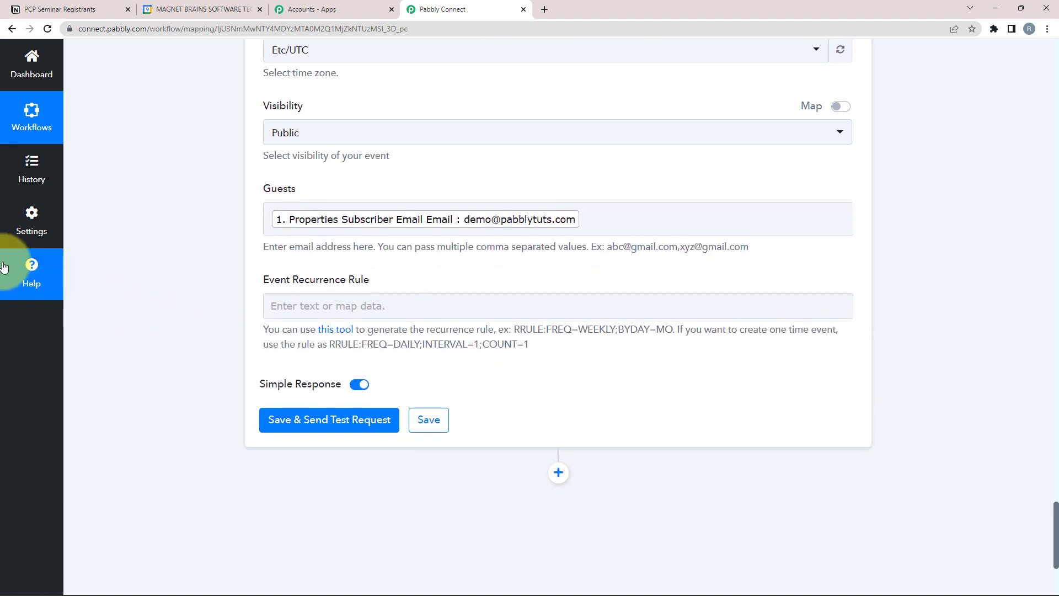
click(288, 429)
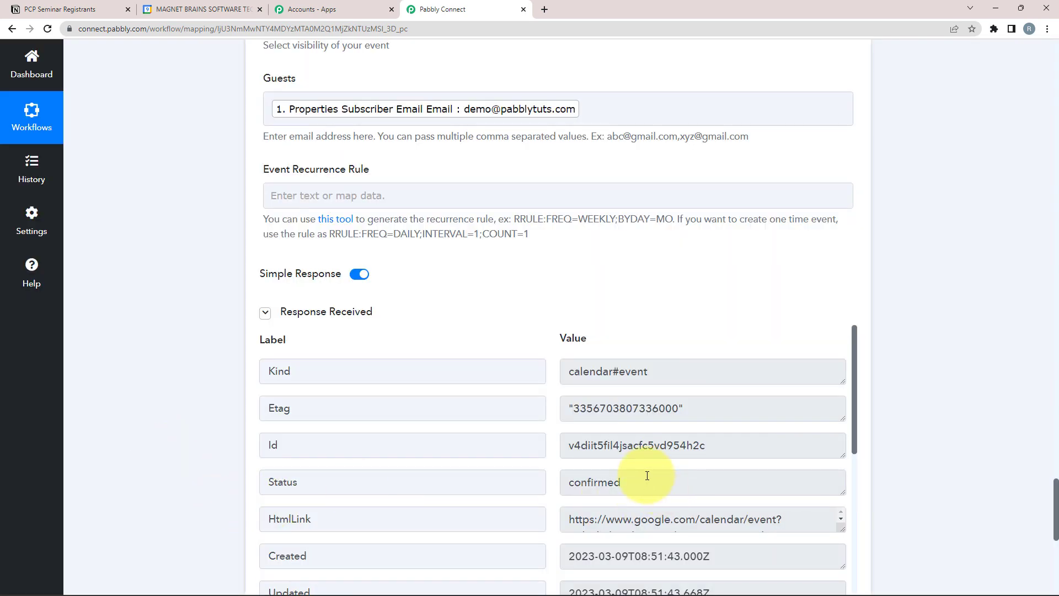
drag(647, 476, 359, 466)
scroll(338, 457, down, 2)
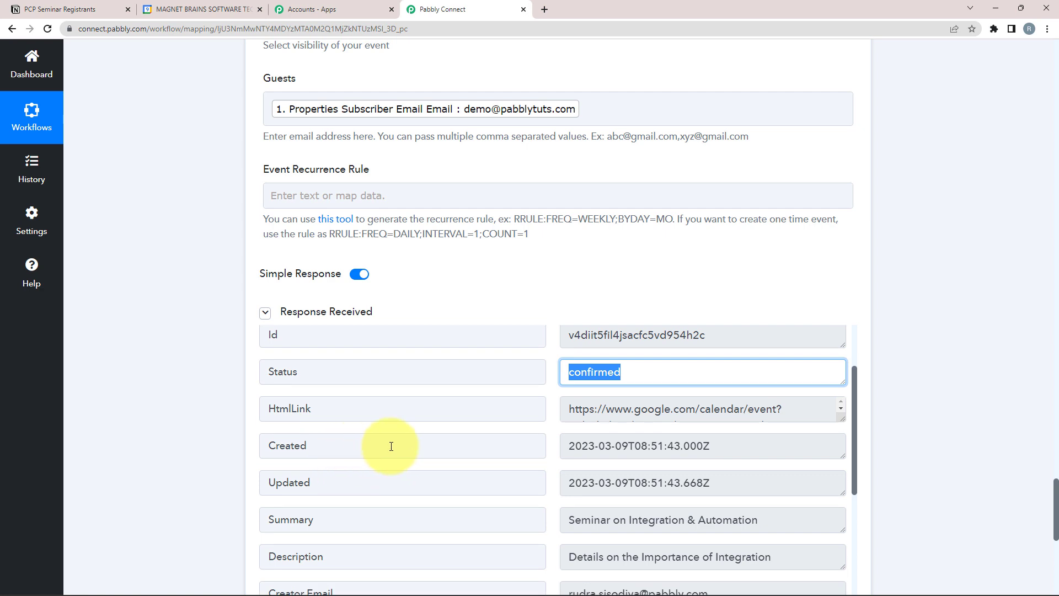
scroll(400, 469, down, 2)
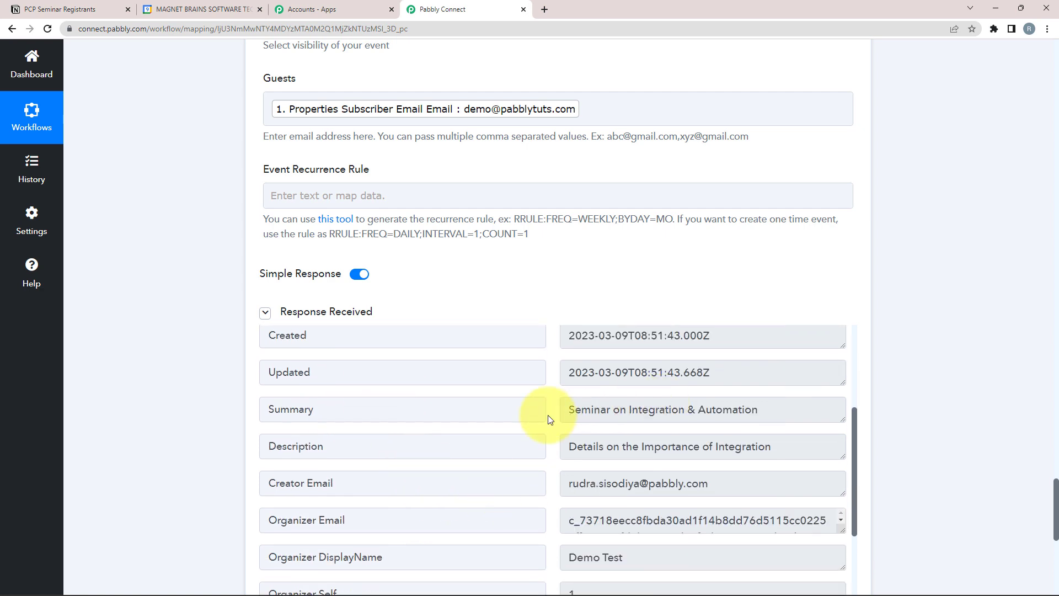
drag(568, 410, 553, 464)
scroll(573, 496, down, 2)
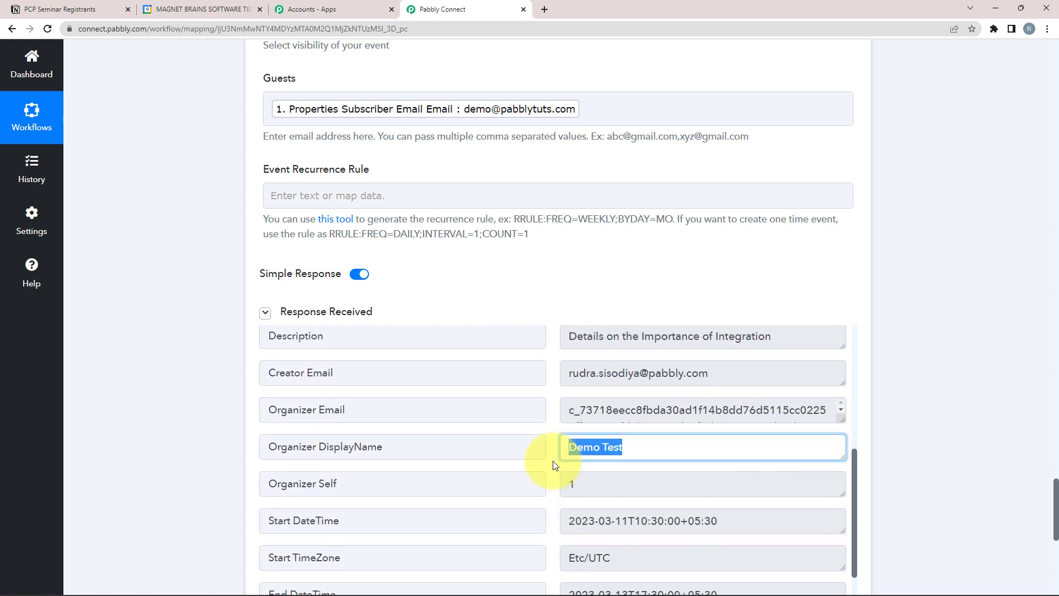
scroll(450, 481, down, 1)
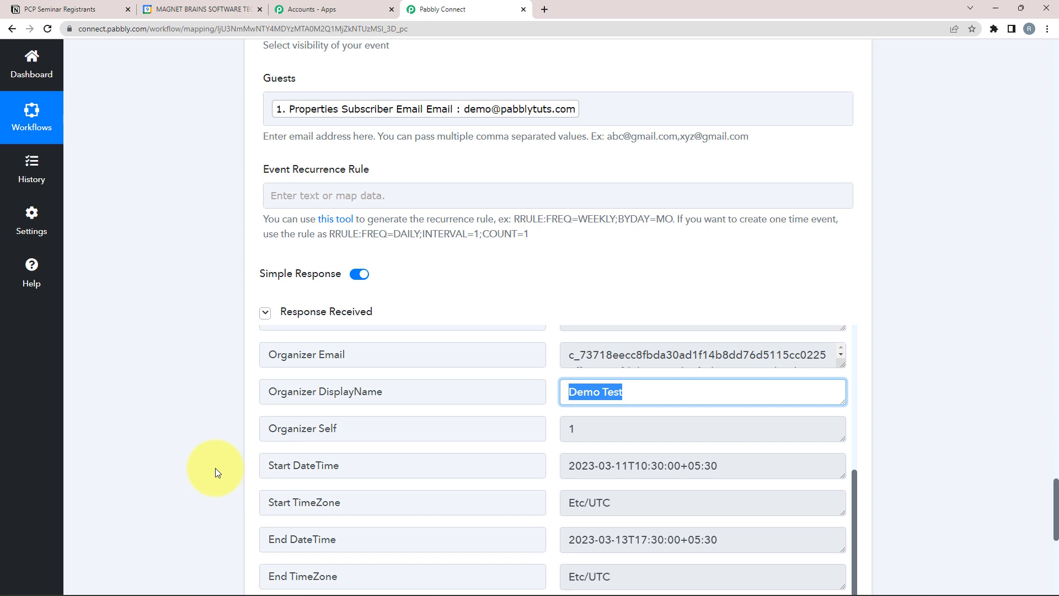
Step: Switch to Google Calendar and check the details and dates of the Seminar on Integration & Automation event on March 11, 2023
click(189, 6)
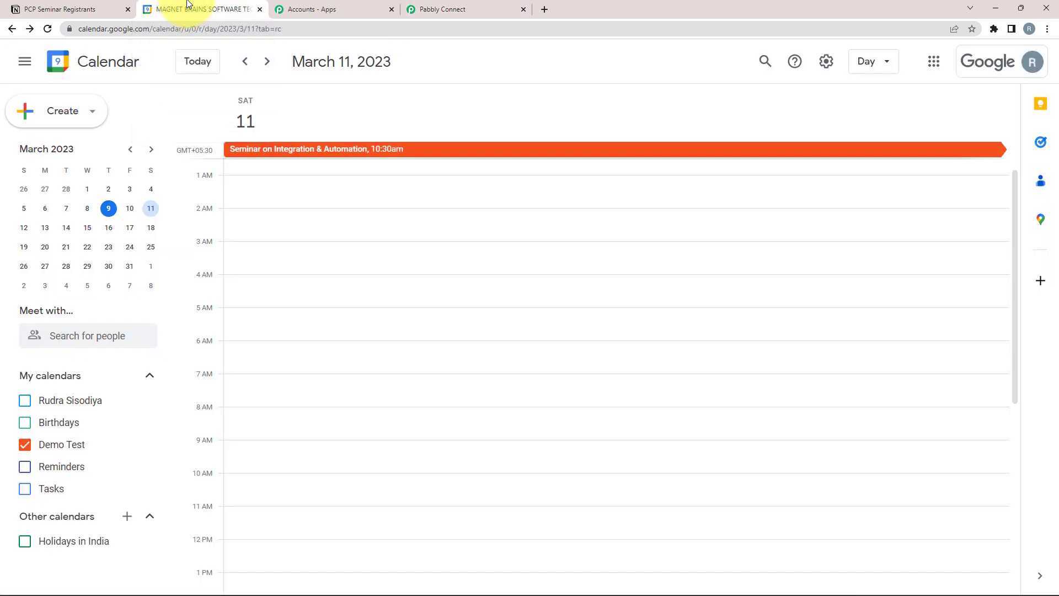
click(151, 208)
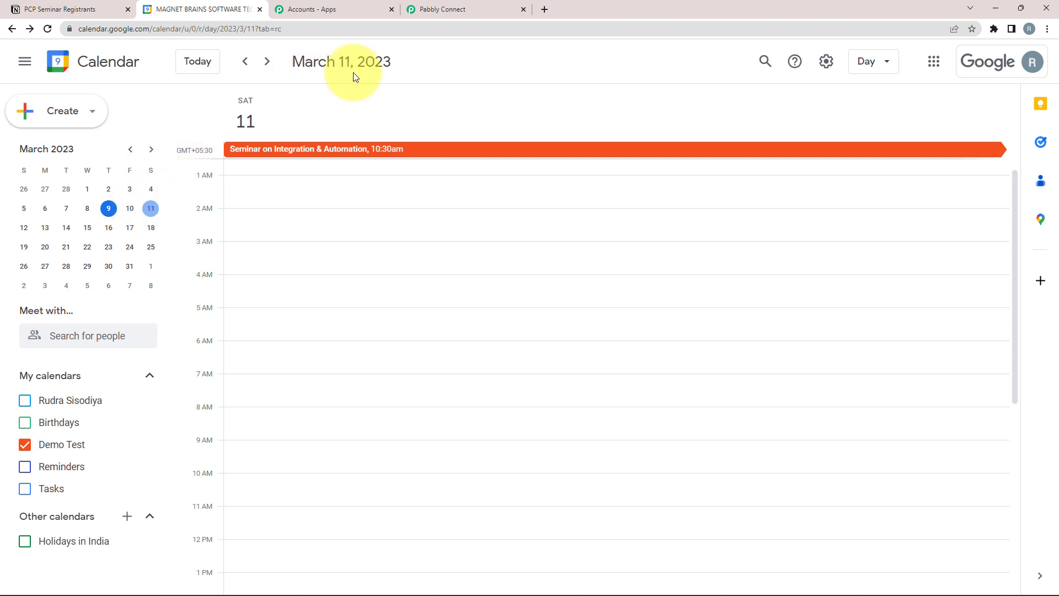
click(338, 150)
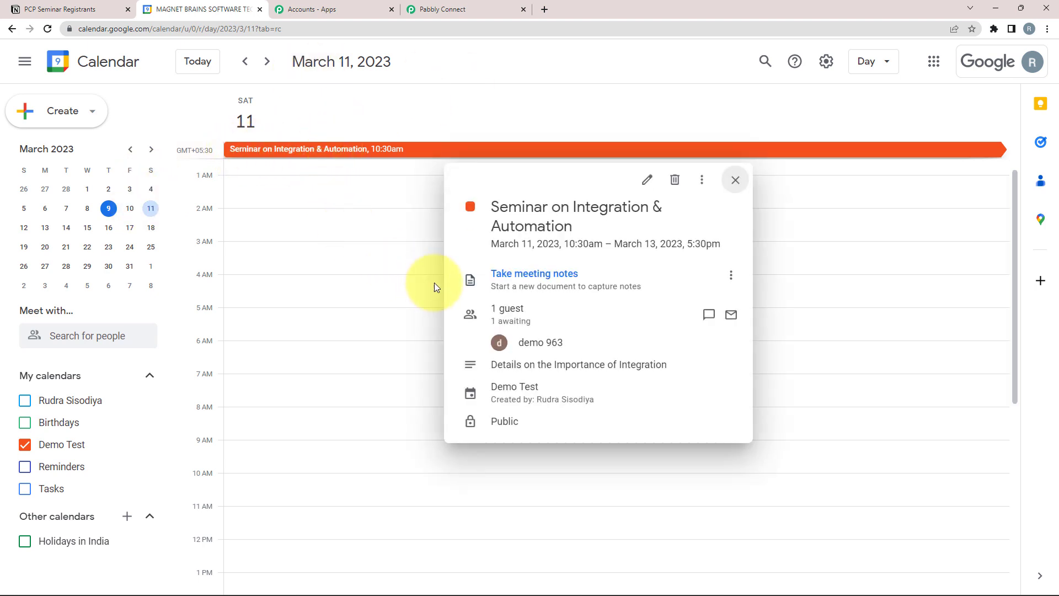
drag(490, 249, 658, 246)
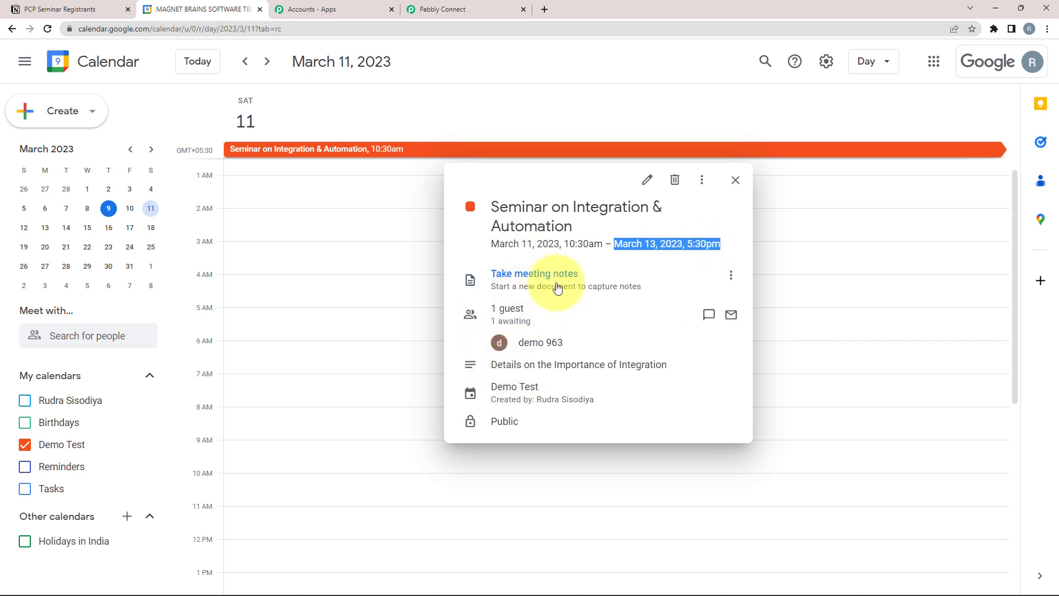
Step: Return to Pabbly Connect and collapse all four workflow steps, from the Google Calendar action up to the Notion trigger
click(424, 8)
scroll(197, 376, up, 16)
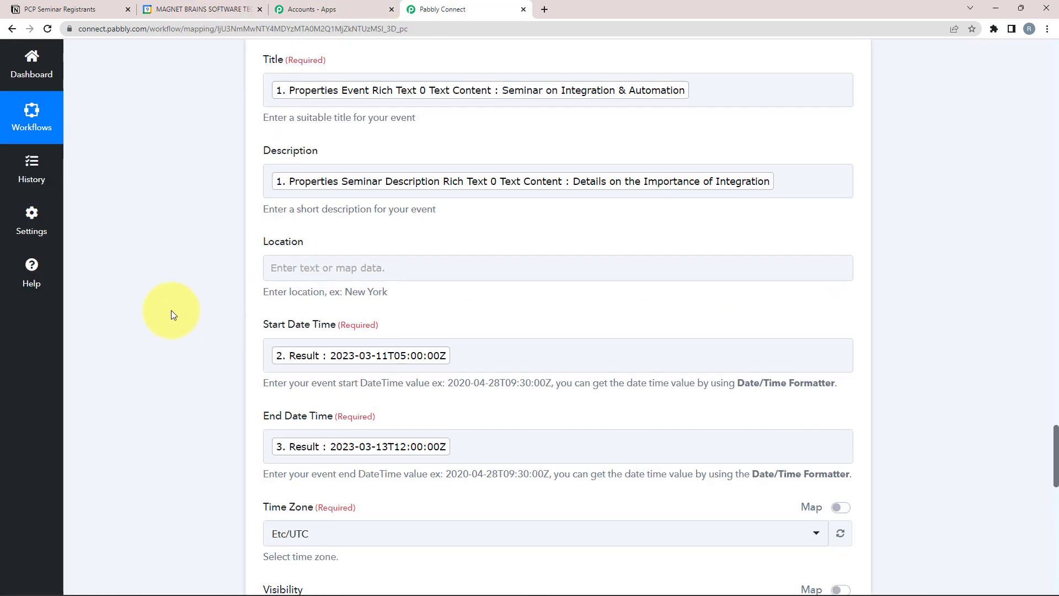
click(508, 251)
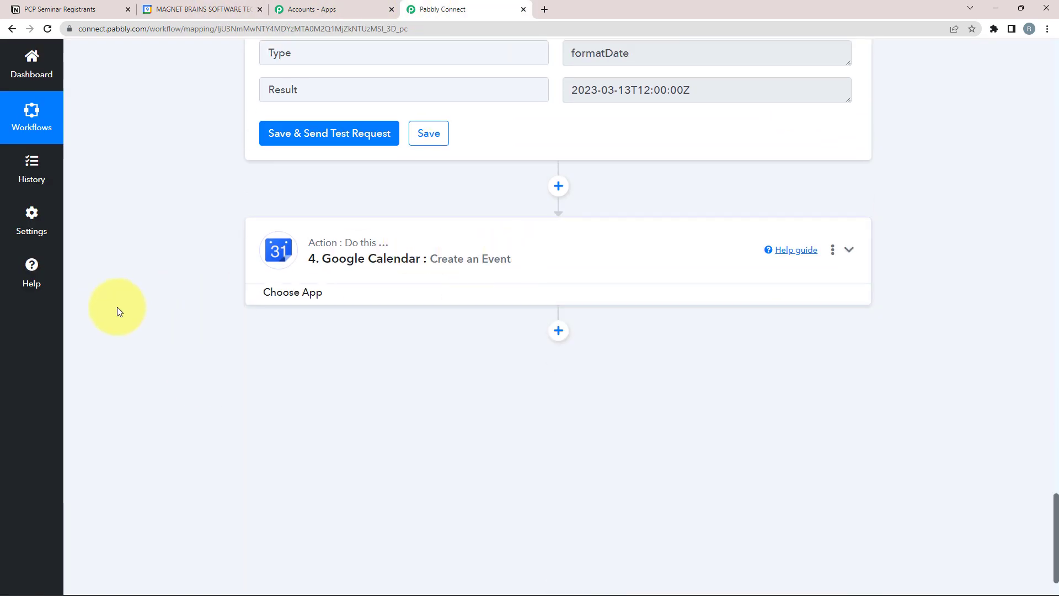
scroll(118, 310, up, 12)
scroll(104, 319, up, 3)
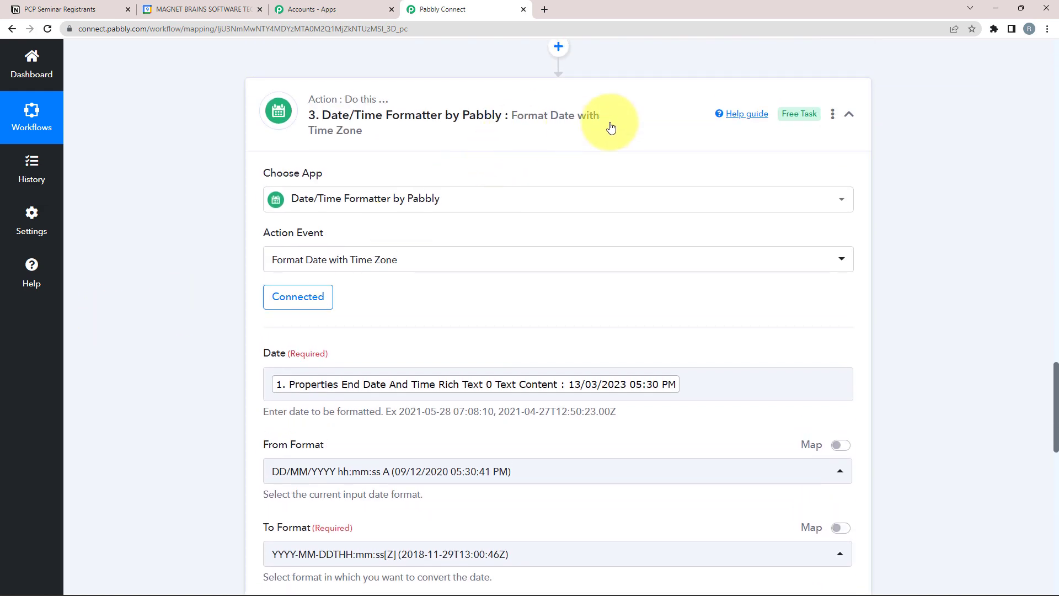
click(610, 127)
scroll(94, 345, up, 5)
scroll(156, 322, up, 13)
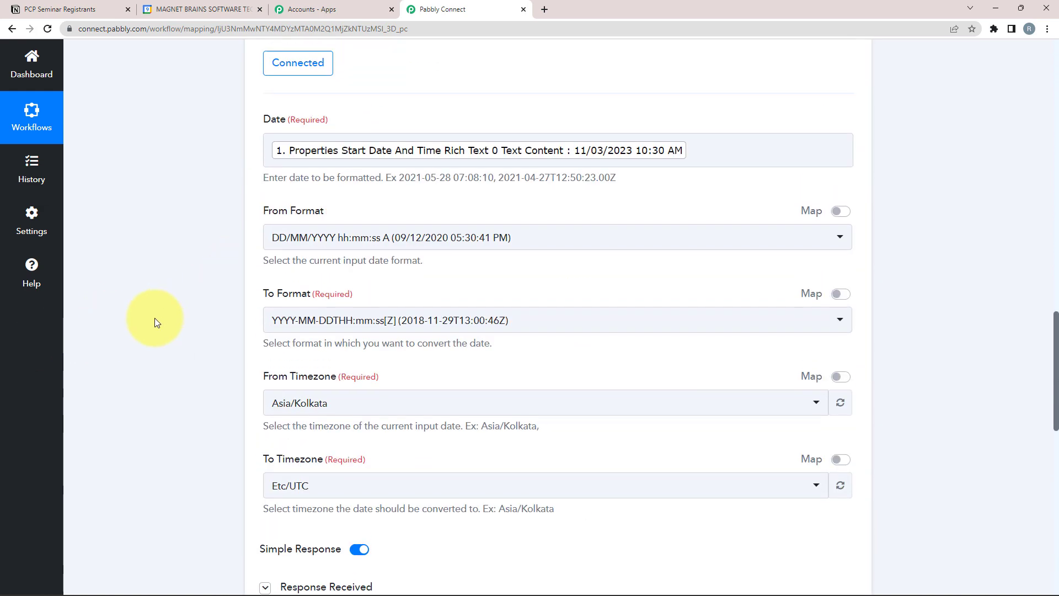
click(594, 250)
scroll(66, 260, up, 15)
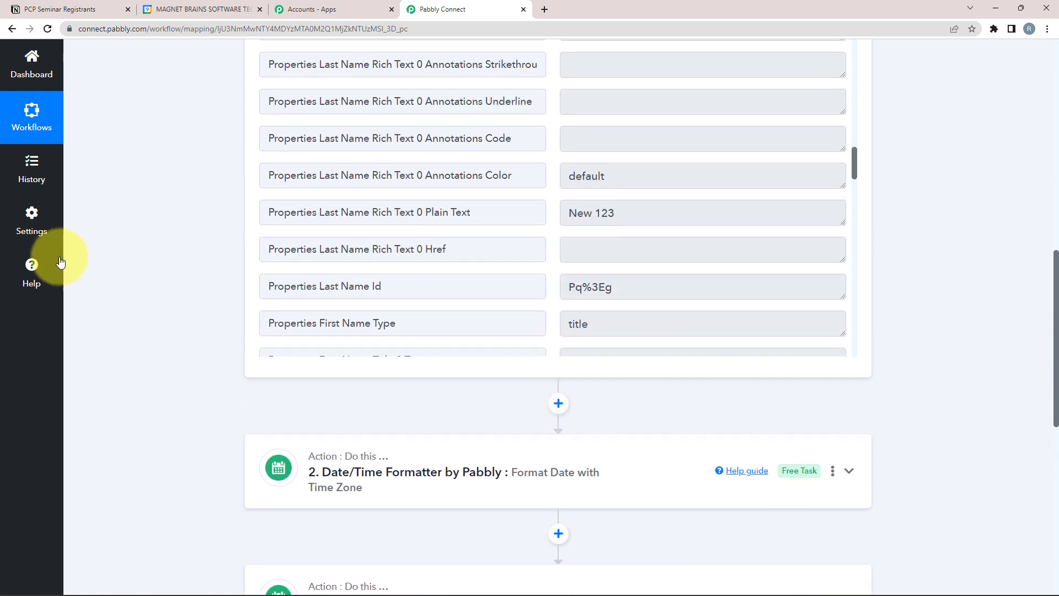
scroll(494, 274, up, 2)
click(582, 270)
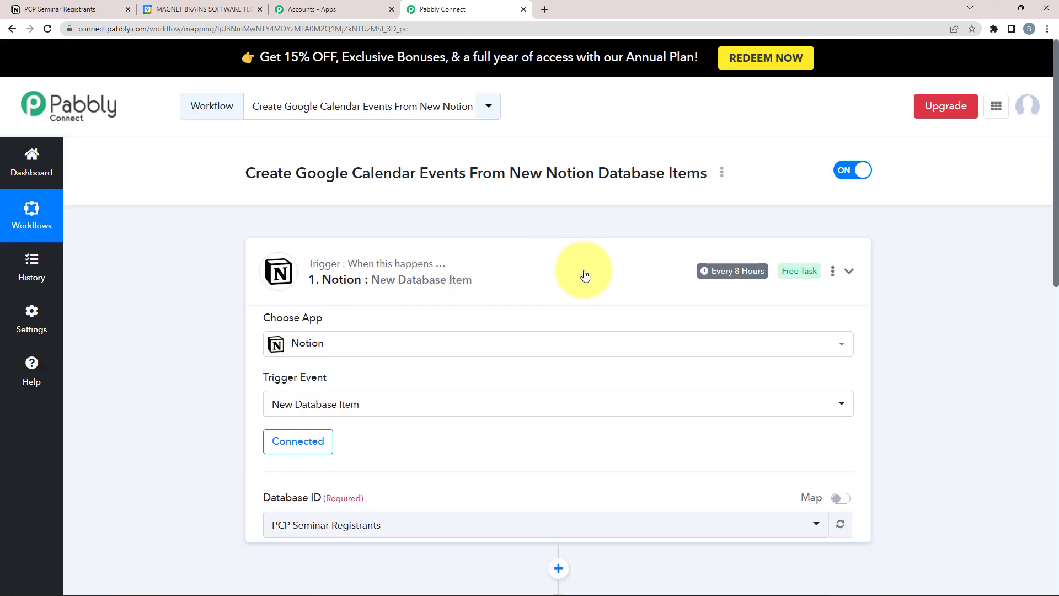
scroll(170, 284, down, 2)
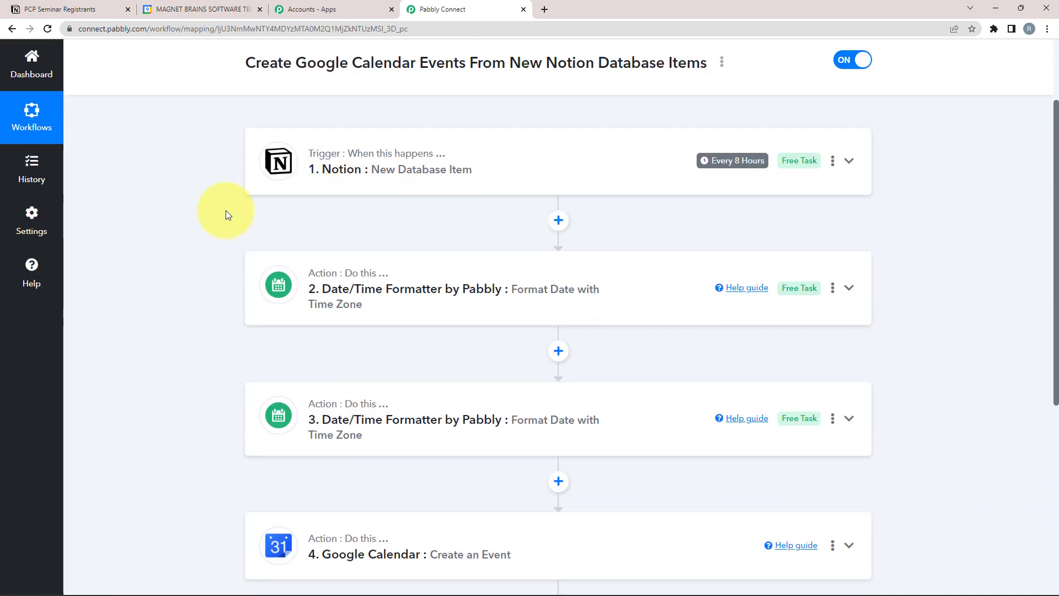
scroll(298, 189, down, 1)
Step: Review the PCP Seminar Registrants table in Notion, then return to the workflow overview in Pabbly Connect
click(61, 9)
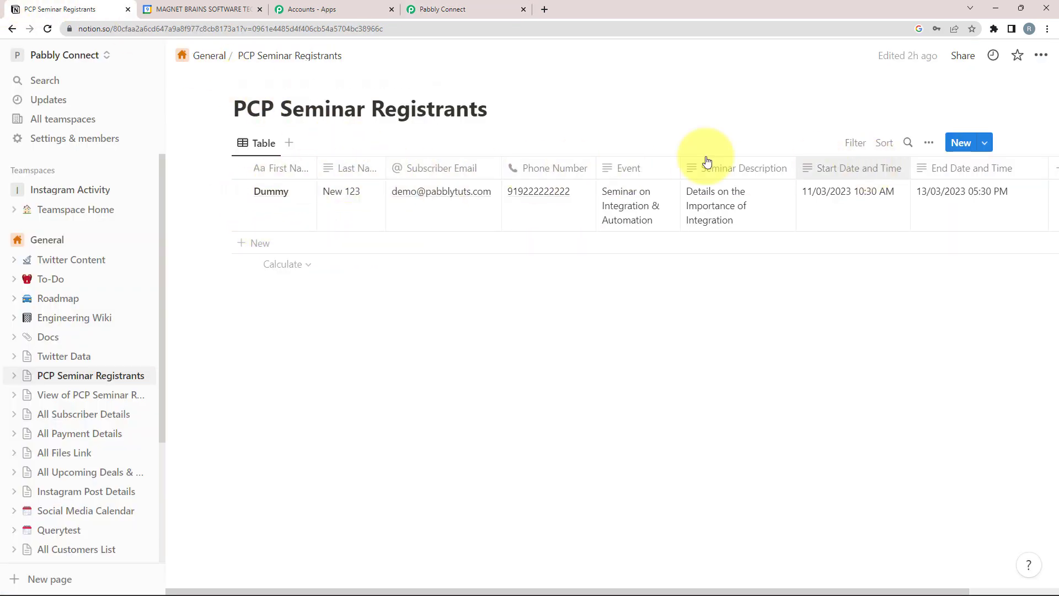
click(430, 9)
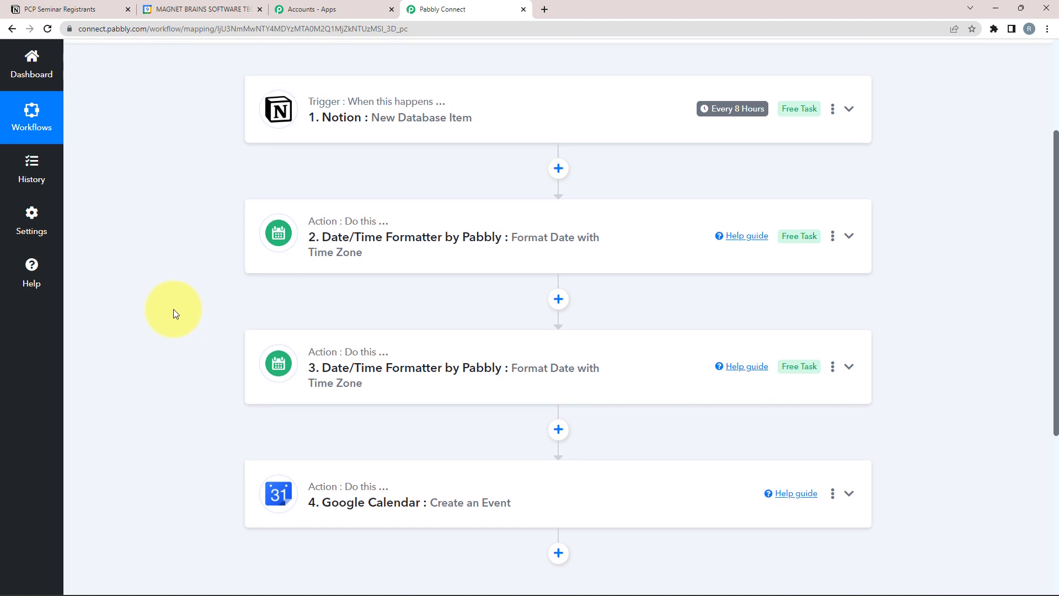
scroll(173, 312, up, 1)
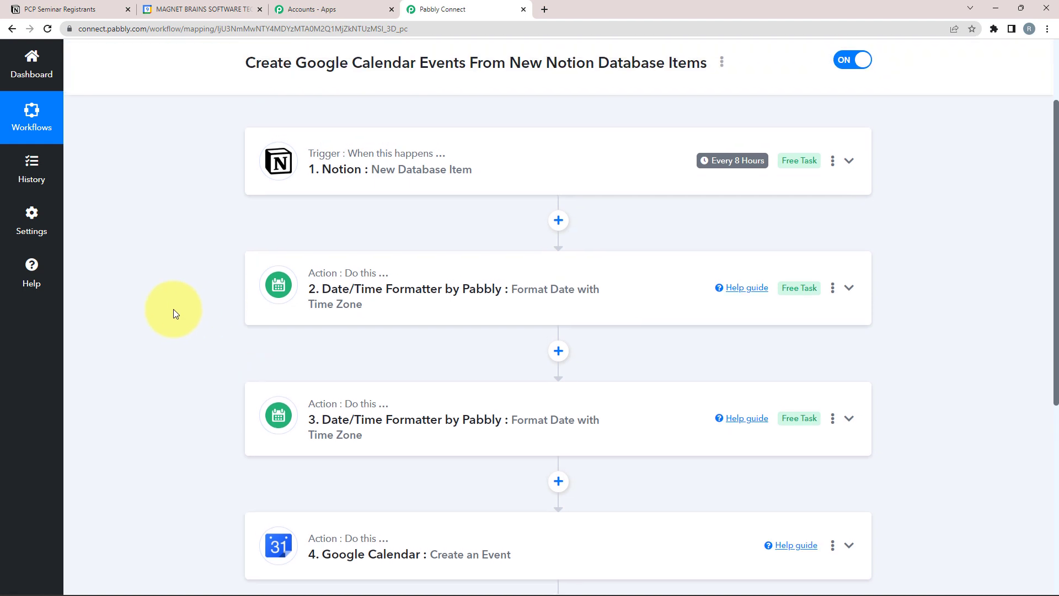
scroll(173, 313, down, 1)
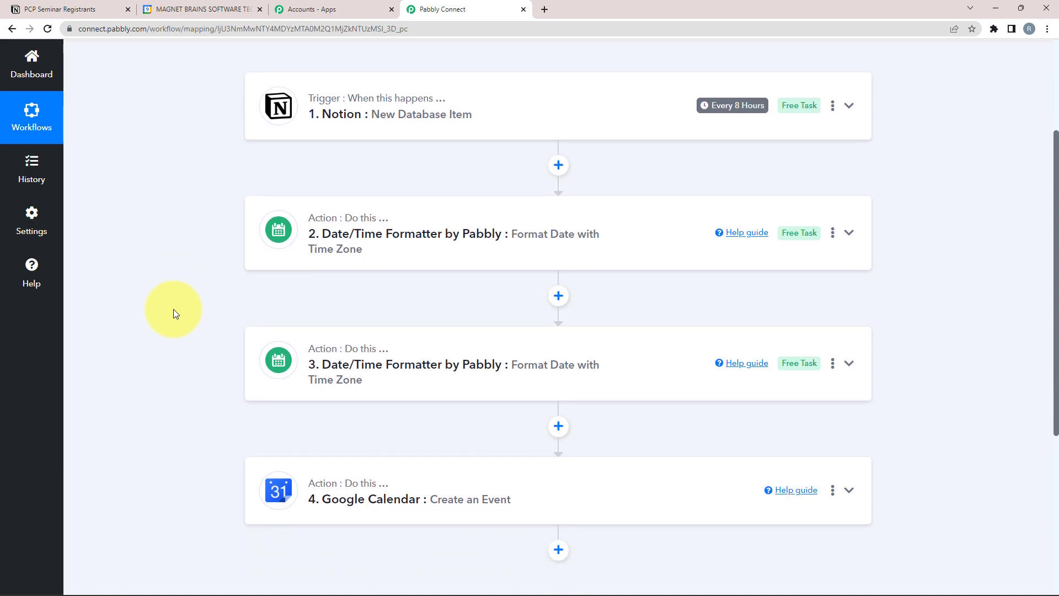